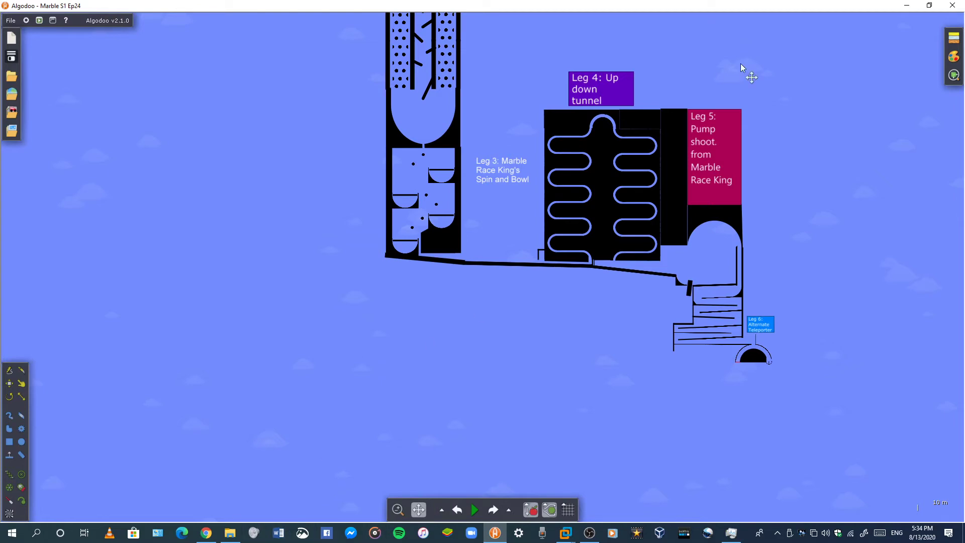
Step: Look over the marble race scene, and view the CPU and laptop image search results in Chrome
scroll(744, 71, "down", 5)
scroll(646, 446, "down", 1)
scroll(706, 229, "up", 3)
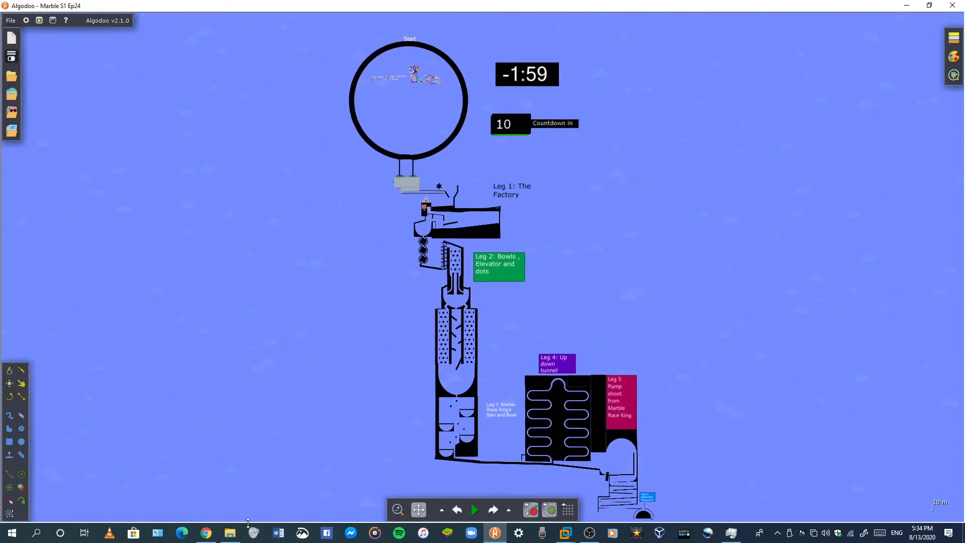
left_click(206, 533)
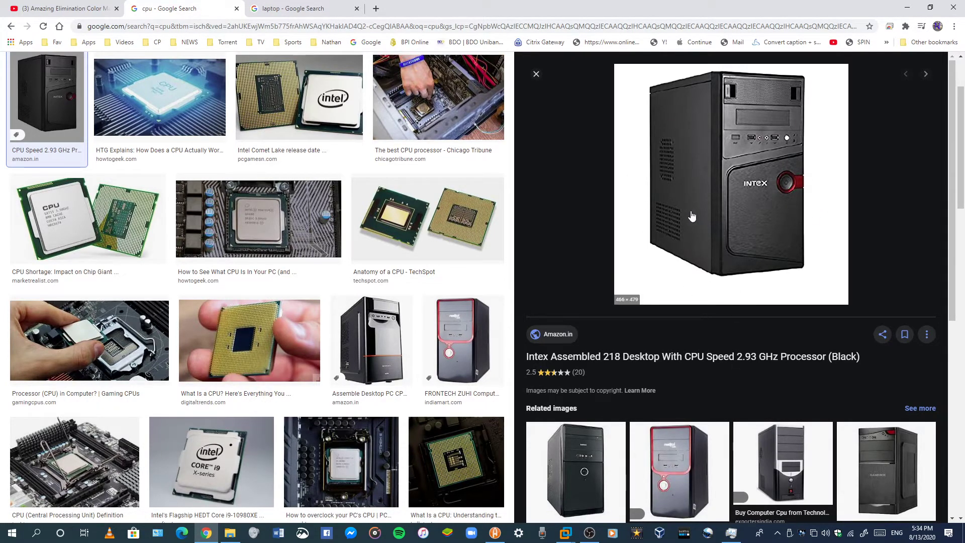
left_click(296, 9)
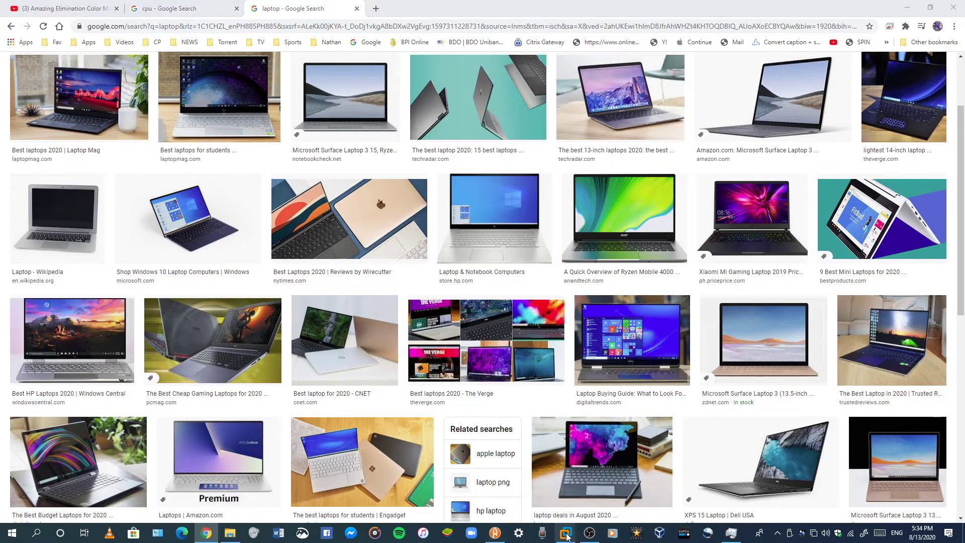
Step: Switch to VMware Workstation and power on the Windows 7 Main virtual machine
mouse_move(565, 531)
left_click(640, 505)
left_click(88, 80)
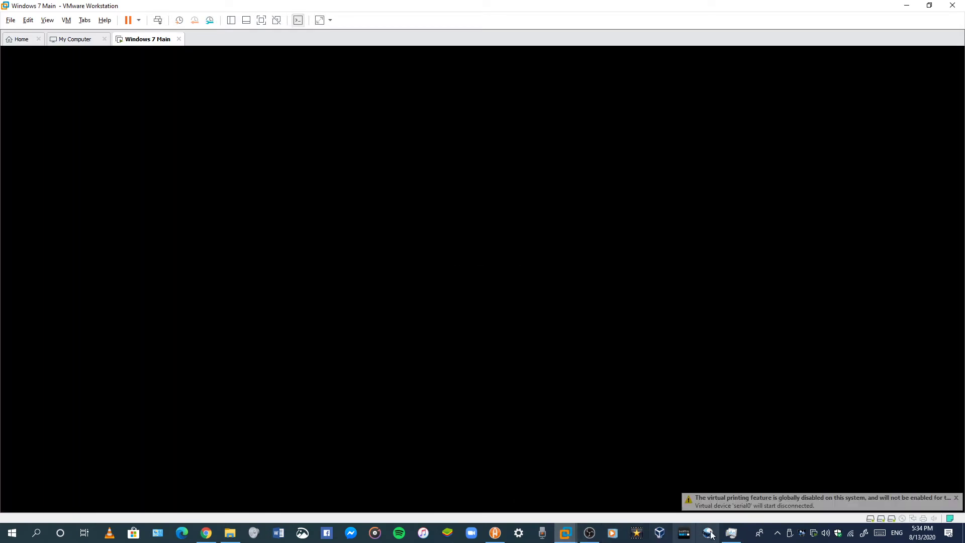
Step: Check memory performance and running processes in Task Manager, and glance at the OBS recording window
left_click(736, 533)
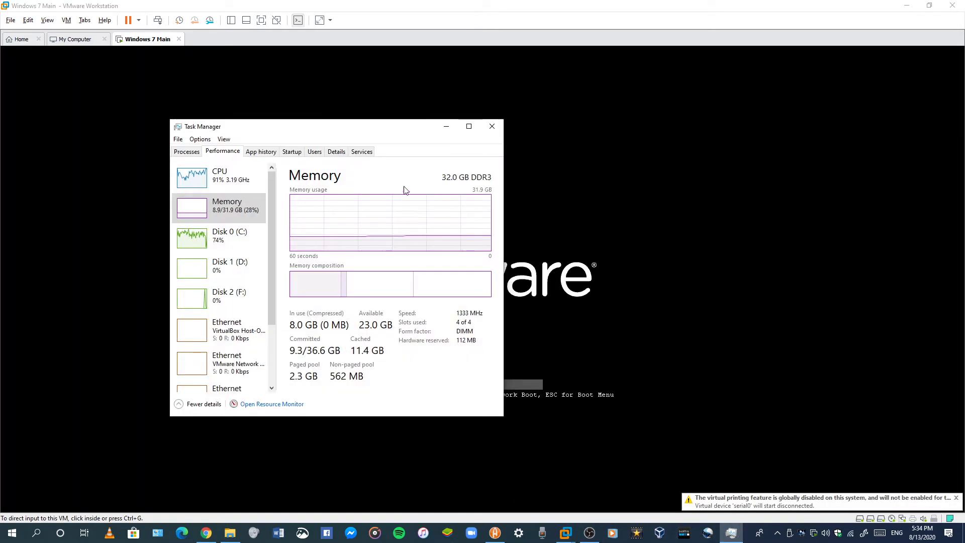
left_click(321, 156)
left_click(195, 152)
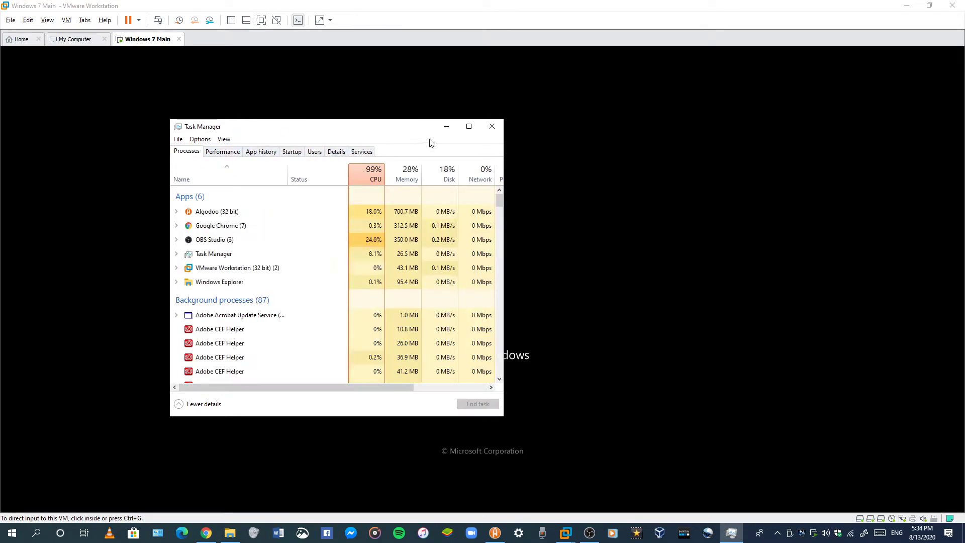
left_click(446, 128)
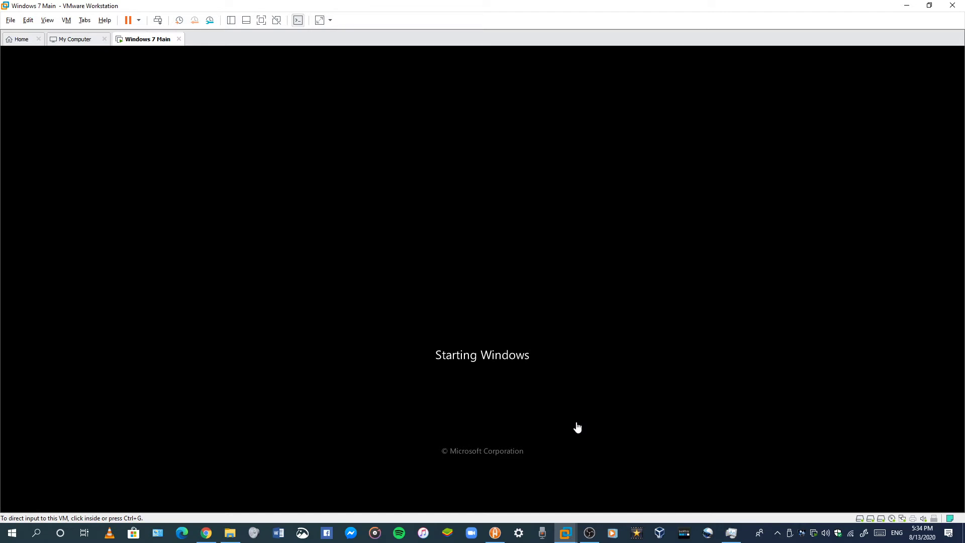
left_click(589, 532)
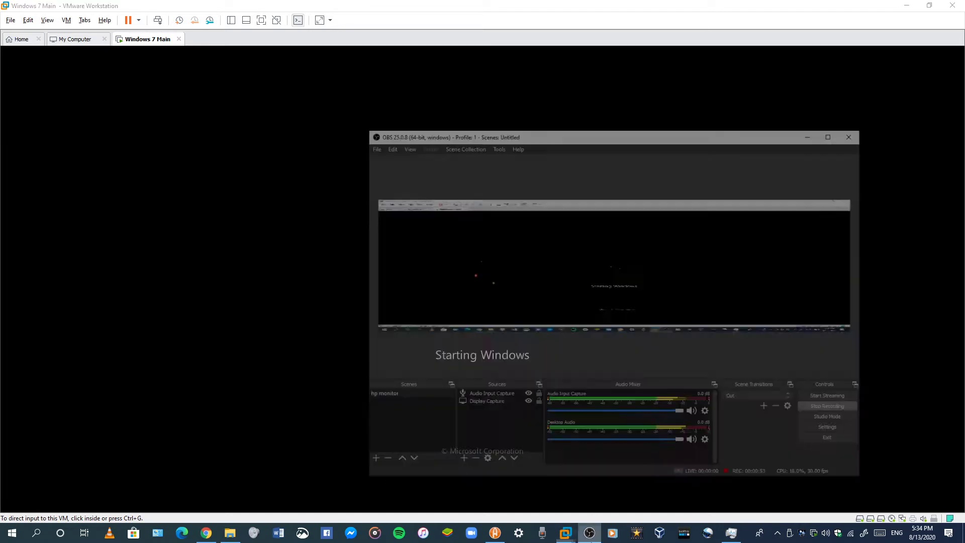
left_click(589, 533)
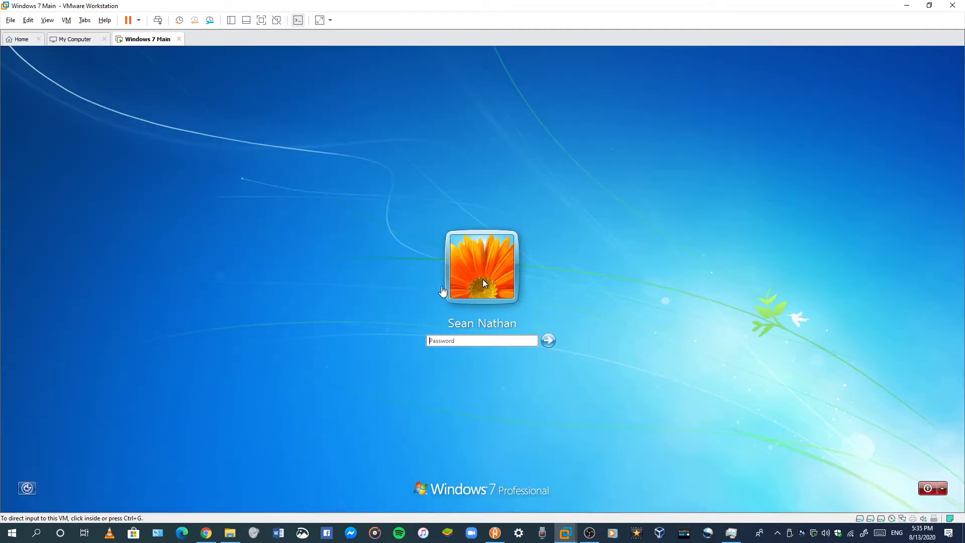
Step: Sign in to the Windows 7 virtual machine by entering the account password
left_click(442, 290)
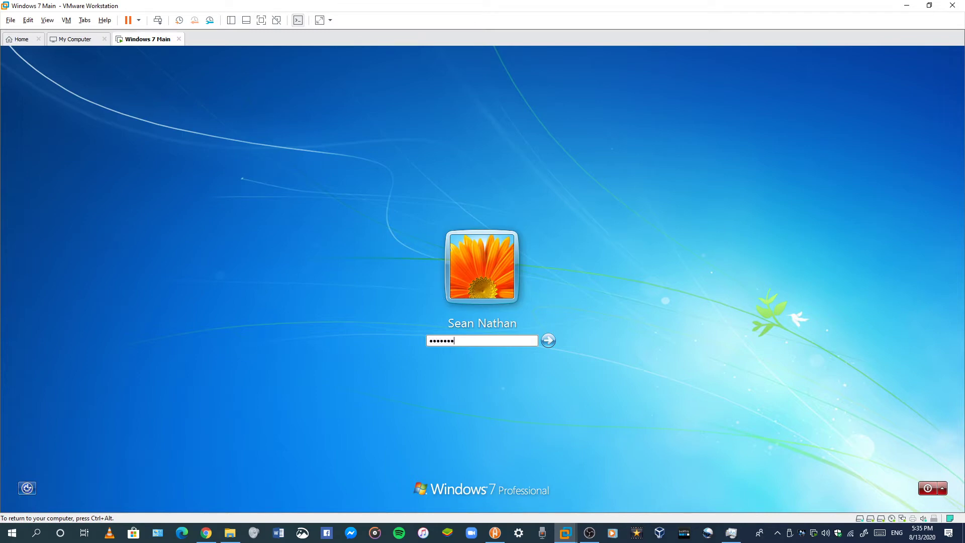
key("Return")
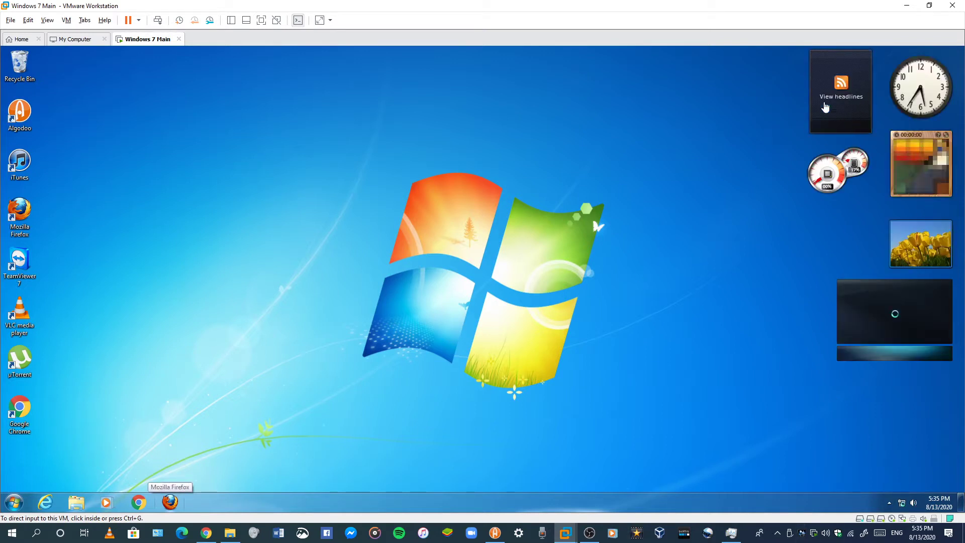
left_click(536, 255)
left_click_drag(351, 290, 382, 321)
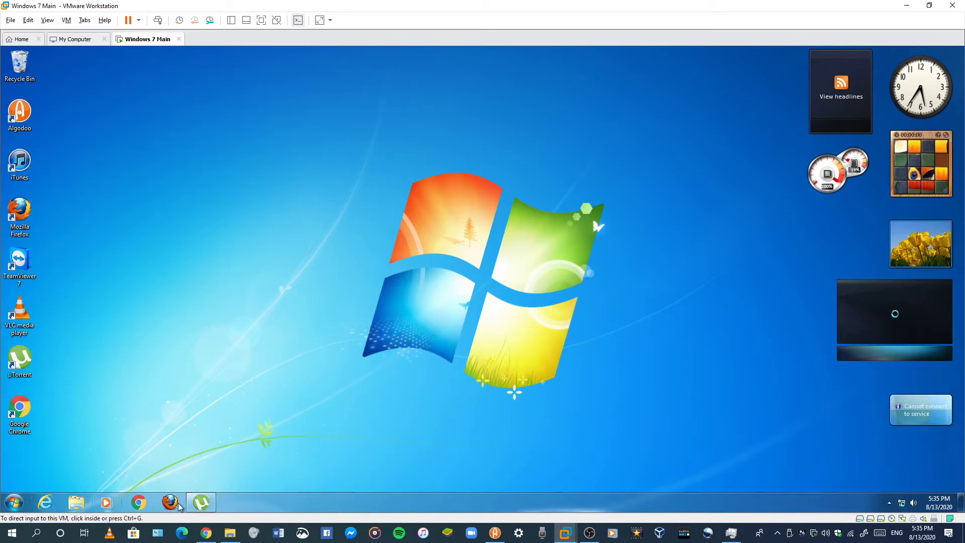
Step: Try to close the µTorrent window and start Google Chrome inside the virtual machine
right_click(200, 501)
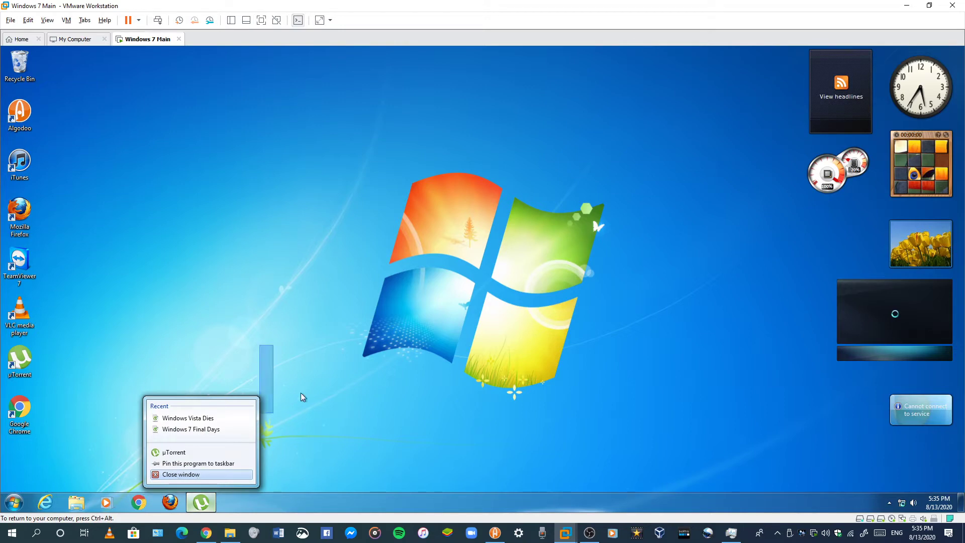
left_click(198, 476)
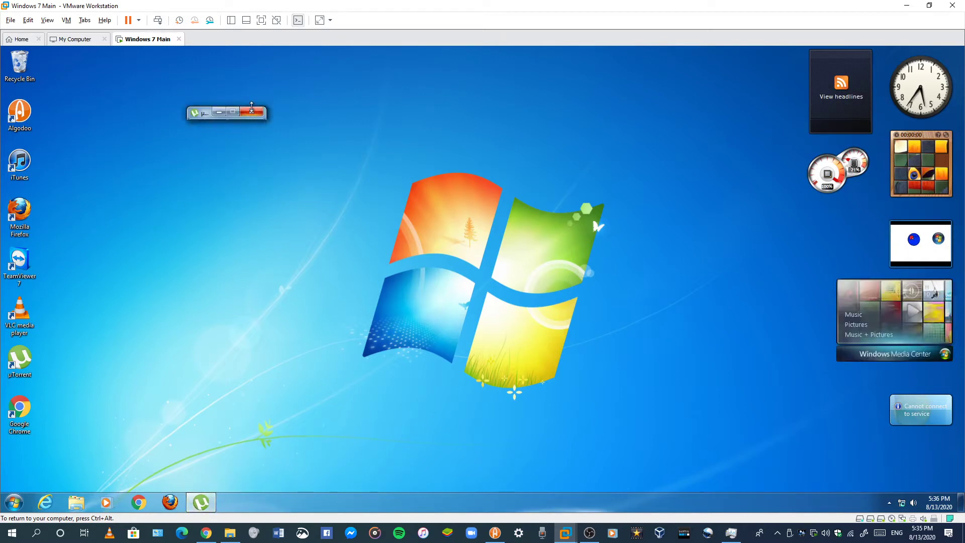
left_click(139, 511)
Step: Switch to Algodoo to look over the marble race track around Leg 6, and return to the virtual machine
left_click(498, 530)
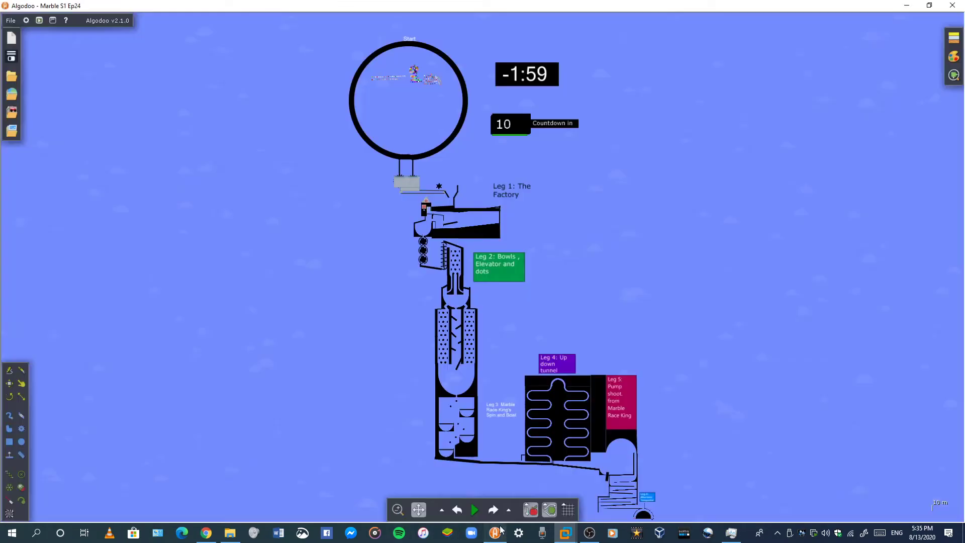
scroll(462, 230, "down", 1)
scroll(511, 256, "up", 2)
scroll(568, 387, "up", 5)
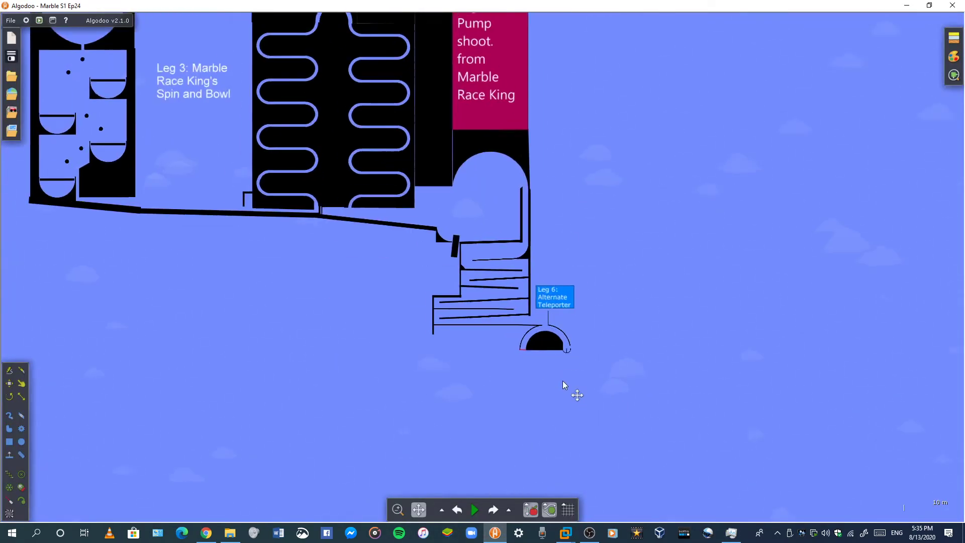
scroll(562, 384, "down", 10)
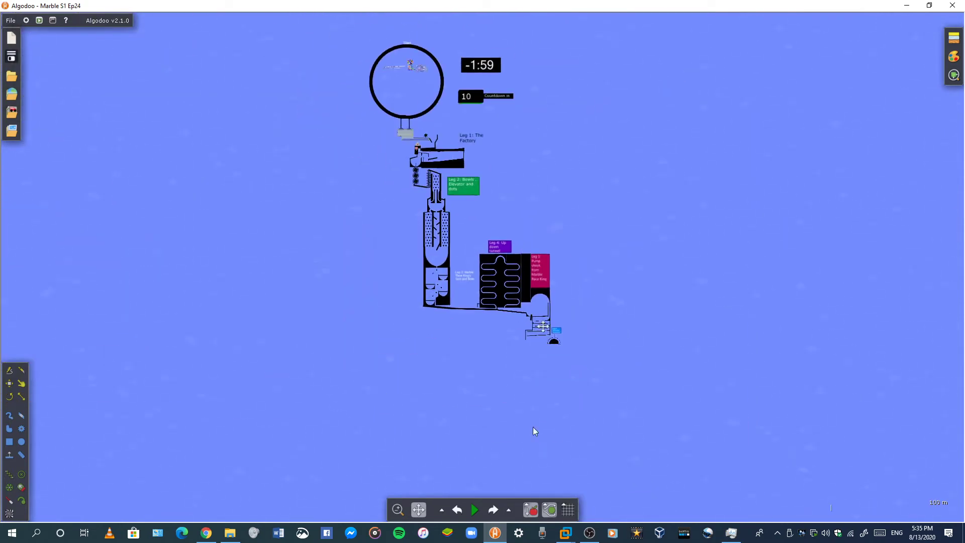
mouse_move(565, 532)
left_click(629, 471)
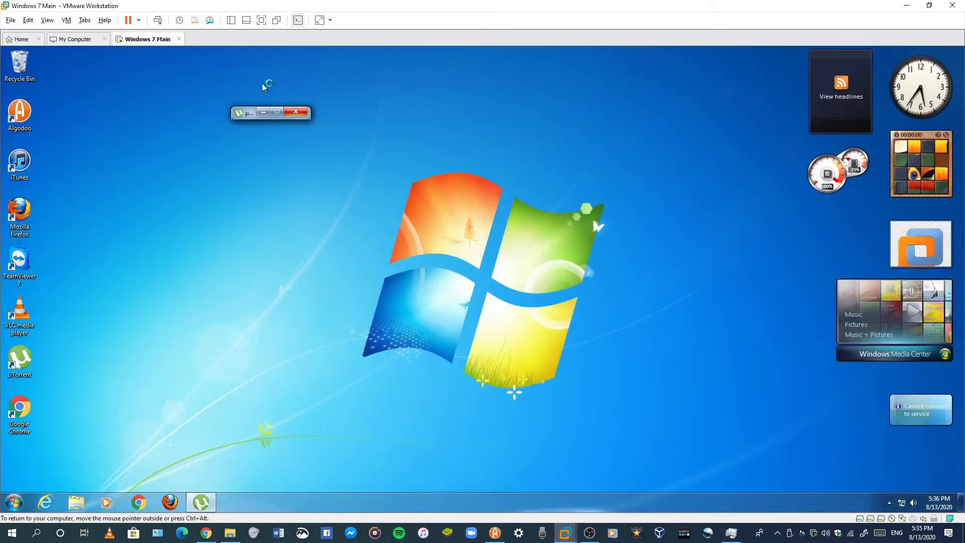
Step: Force the unresponsive µTorrent program to close and launch Google Chrome in the virtual machine
left_click(263, 112)
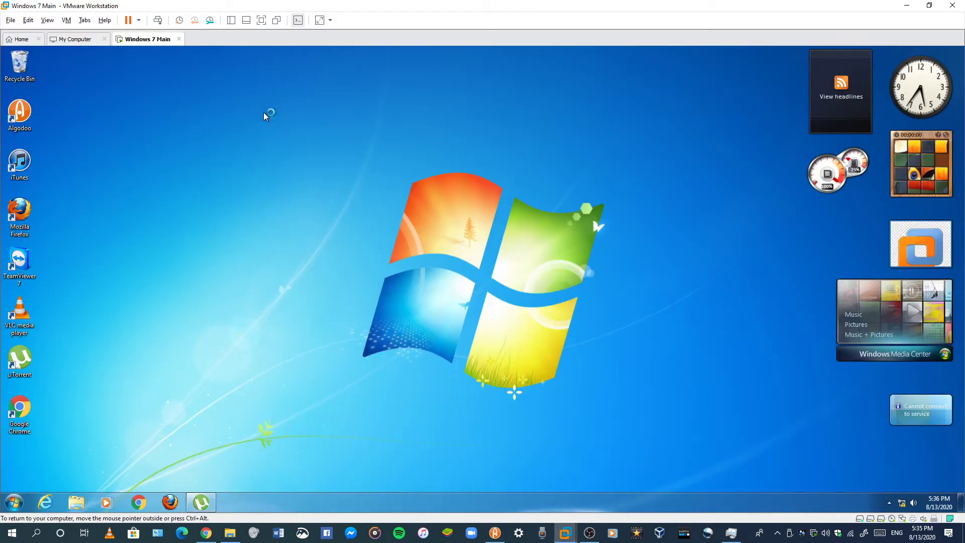
right_click(201, 500)
left_click(177, 478)
left_click(138, 501)
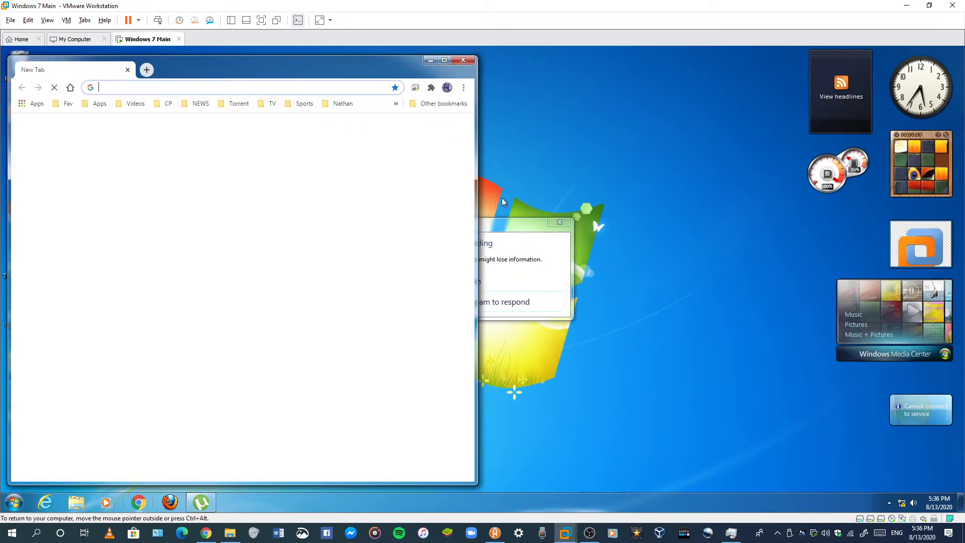
left_click(519, 225)
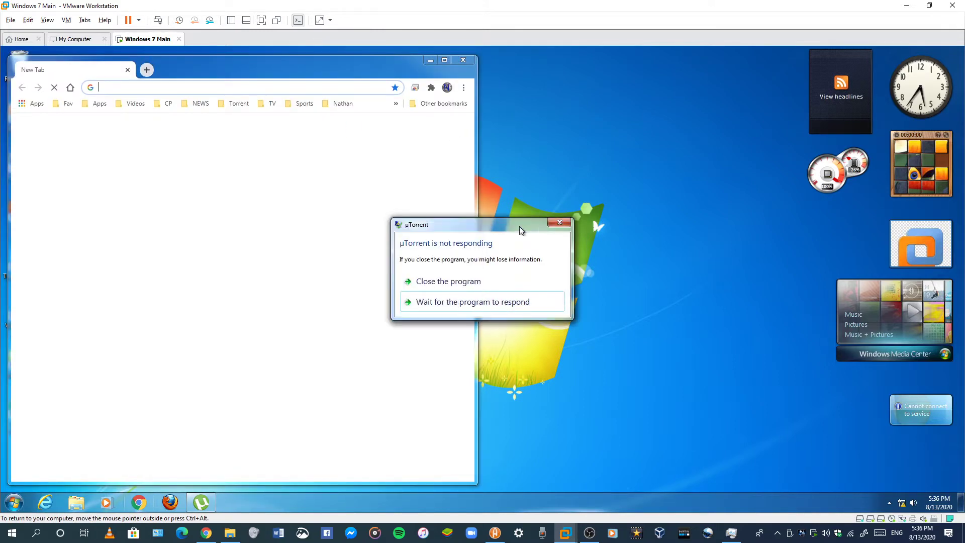
left_click(447, 281)
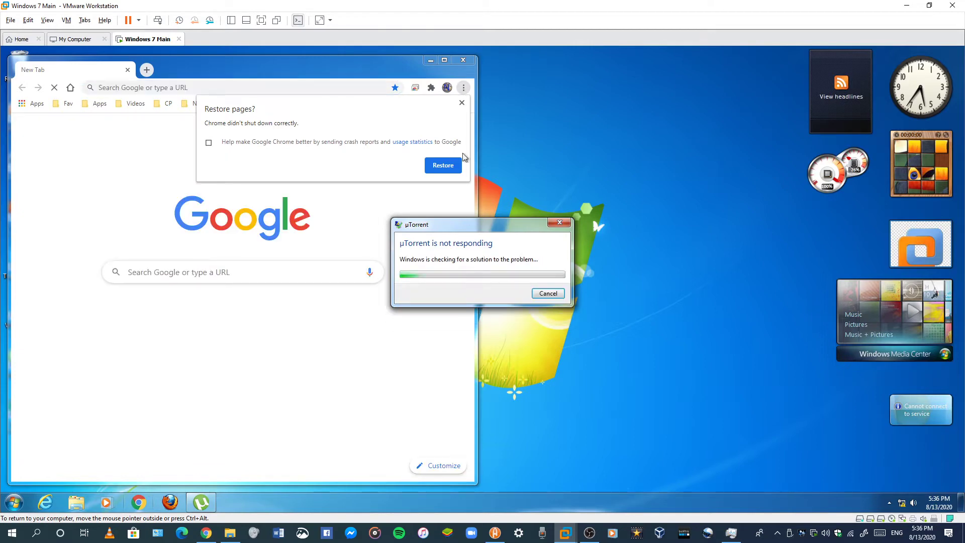
Step: Maximize the Chrome window without restoring the previous pages, and try to open the Google apps list
left_click(462, 102)
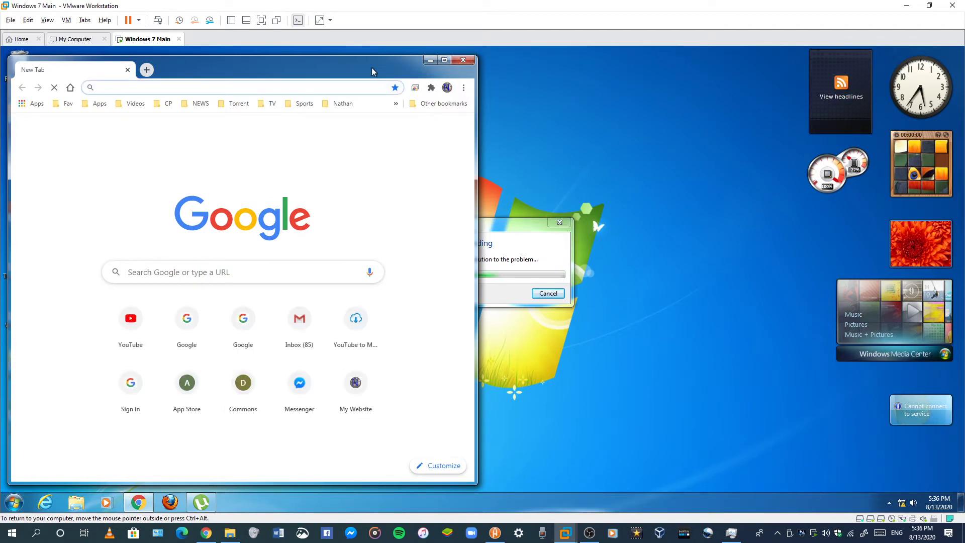
left_click_drag(372, 71, 602, 45)
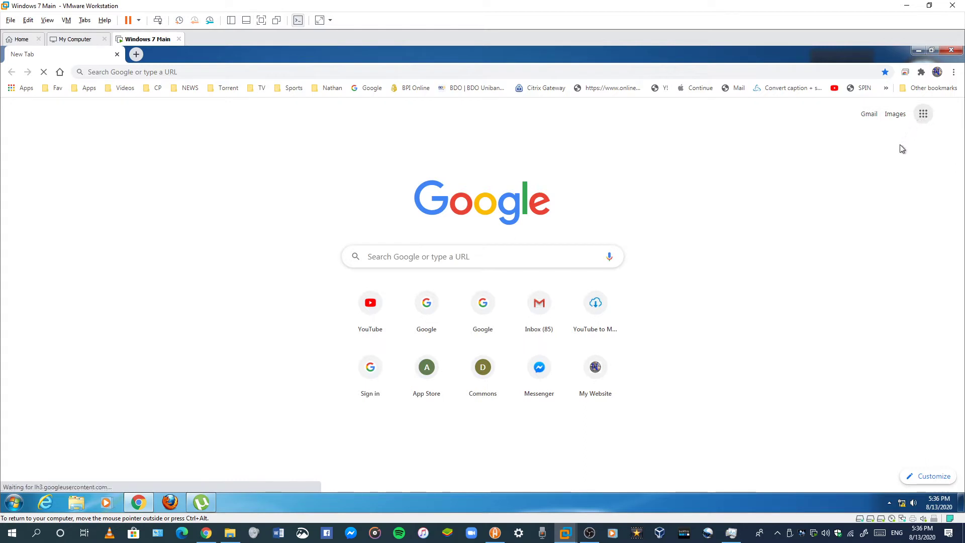
left_click(925, 121)
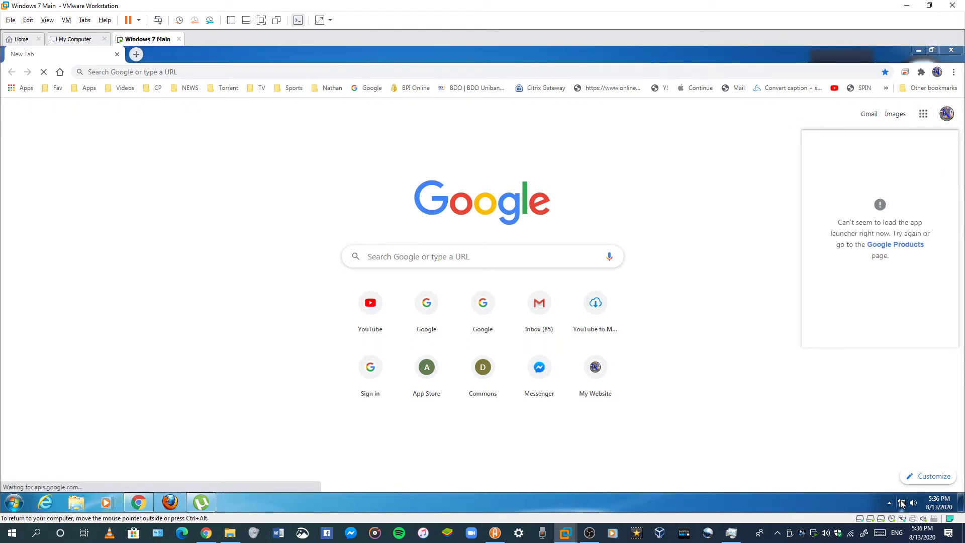
Step: Check the virtual machine's network connection status from the desktop and open Control Panel
left_click(959, 503)
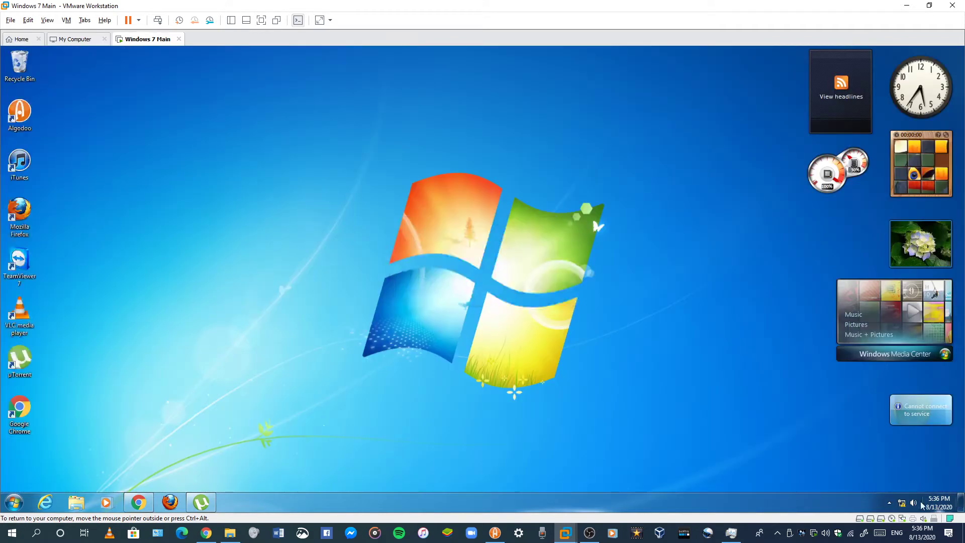
left_click(902, 502)
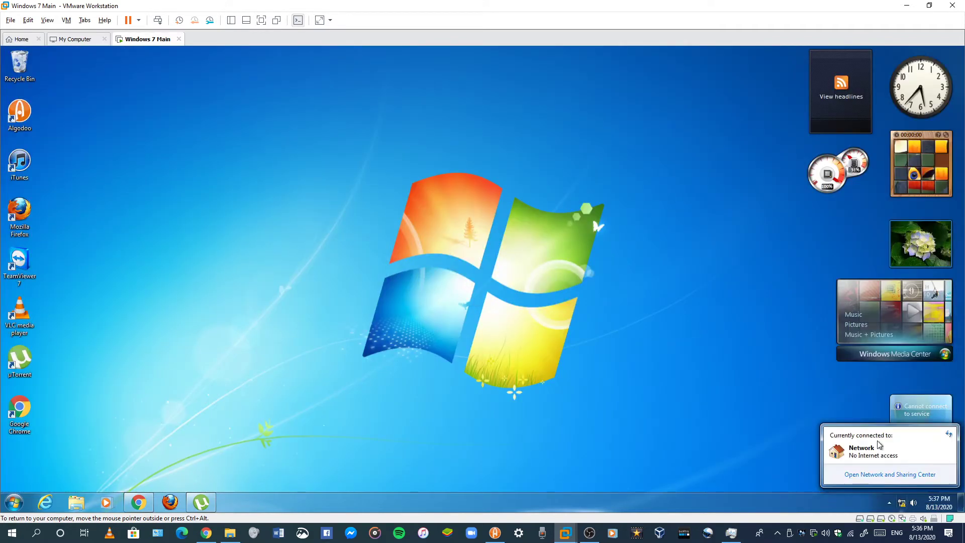
left_click(17, 499)
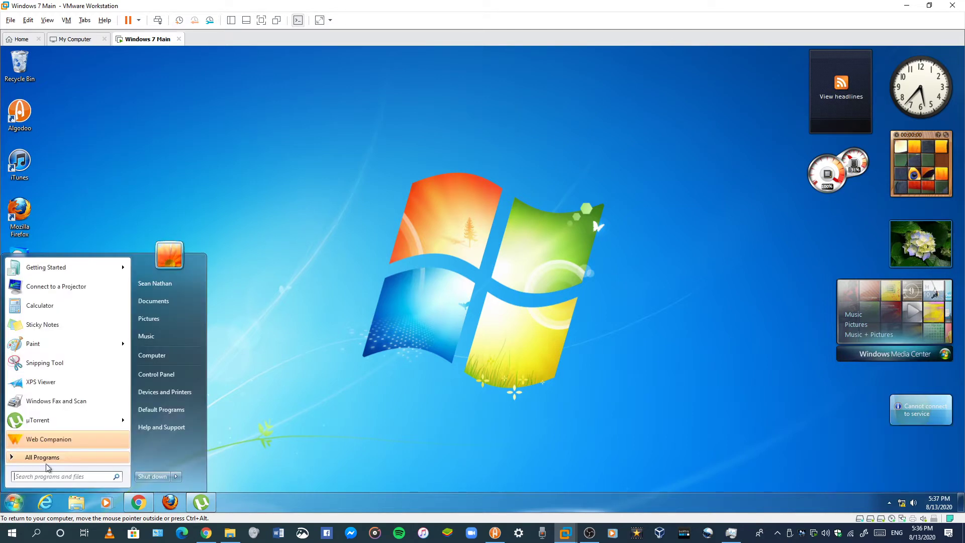
left_click(200, 375)
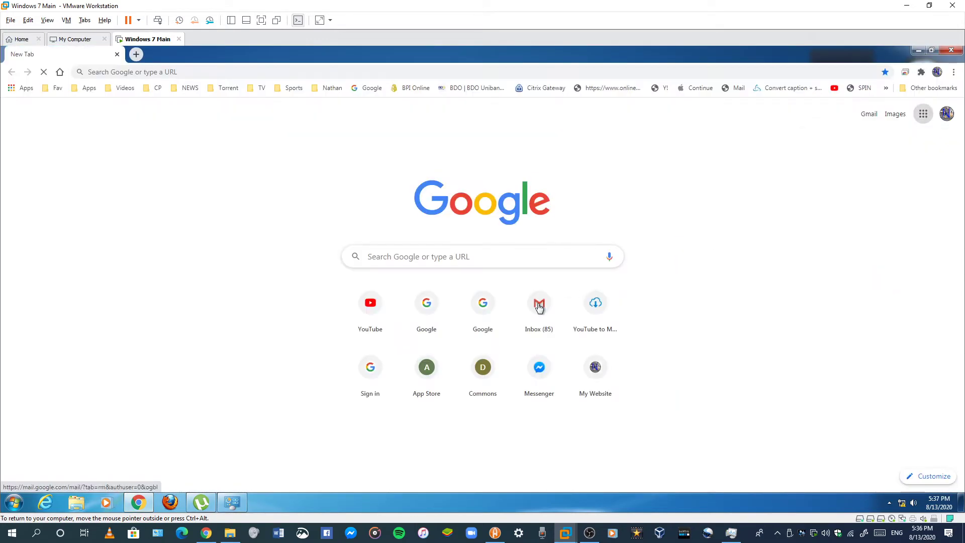
Step: Open the Google apps list in Chrome and close the Control Panel window
left_click(923, 114)
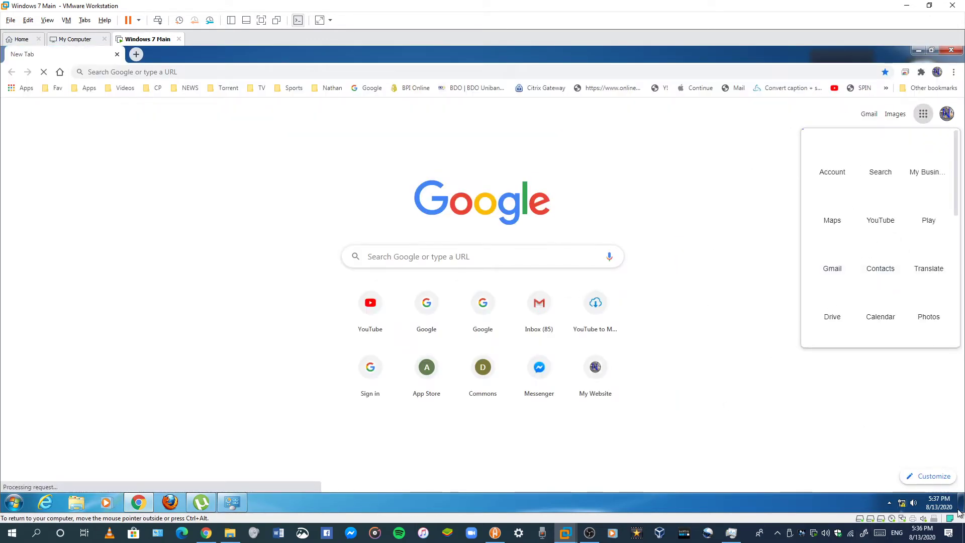
left_click(231, 504)
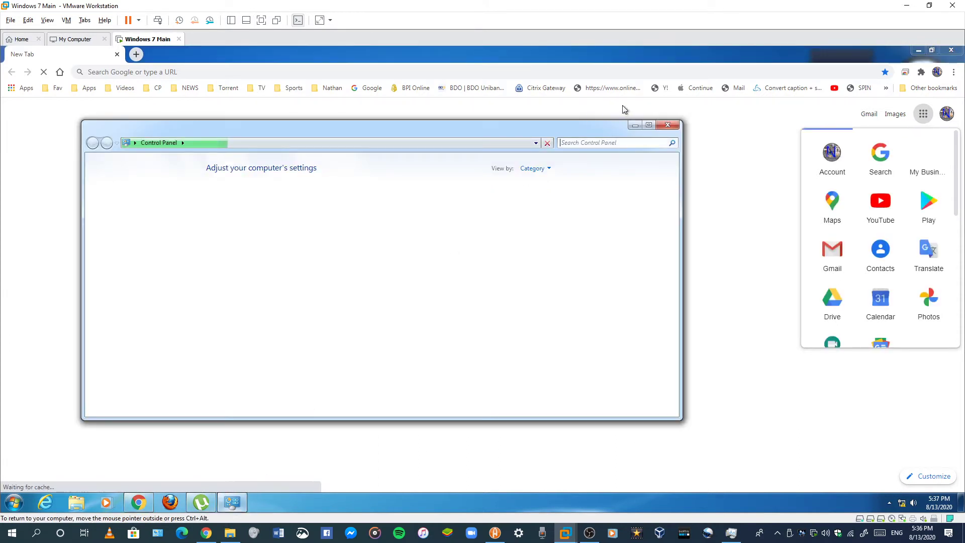
double_click(672, 132)
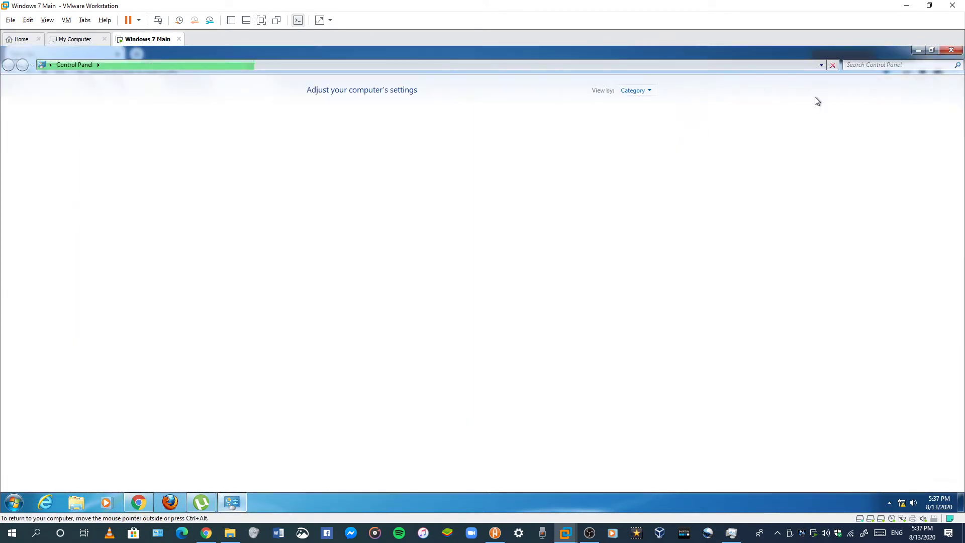
left_click(951, 52)
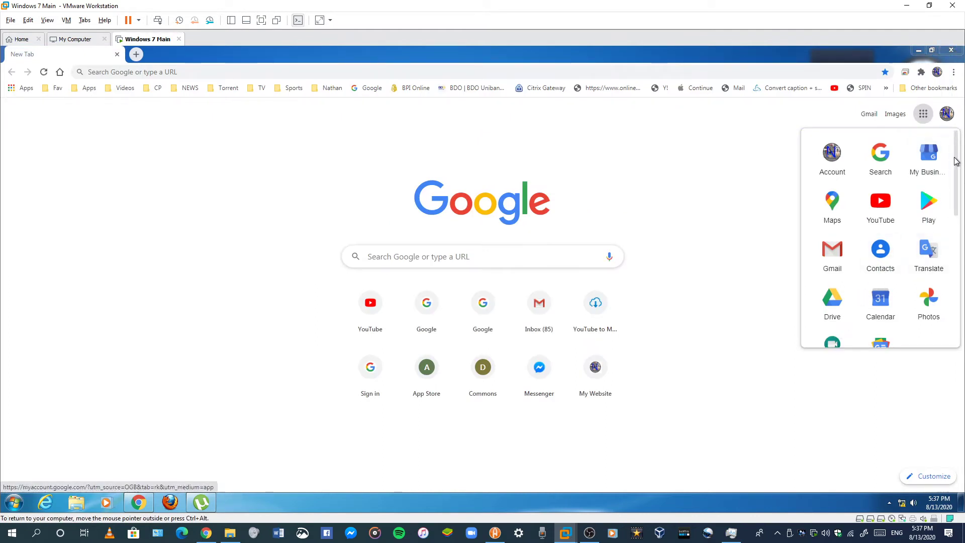
Step: Open Google Meet from the Google apps list
scroll(956, 180, "down", 1)
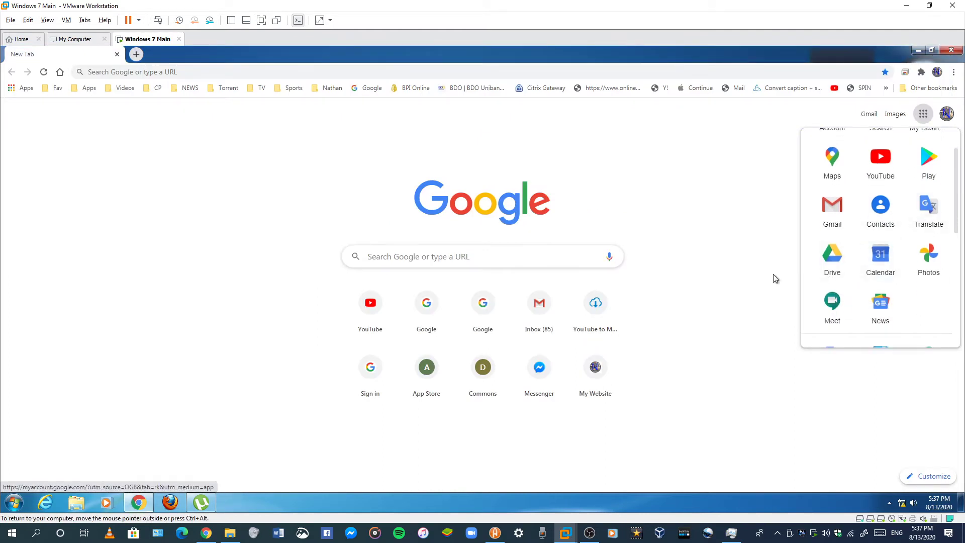
left_click(833, 303)
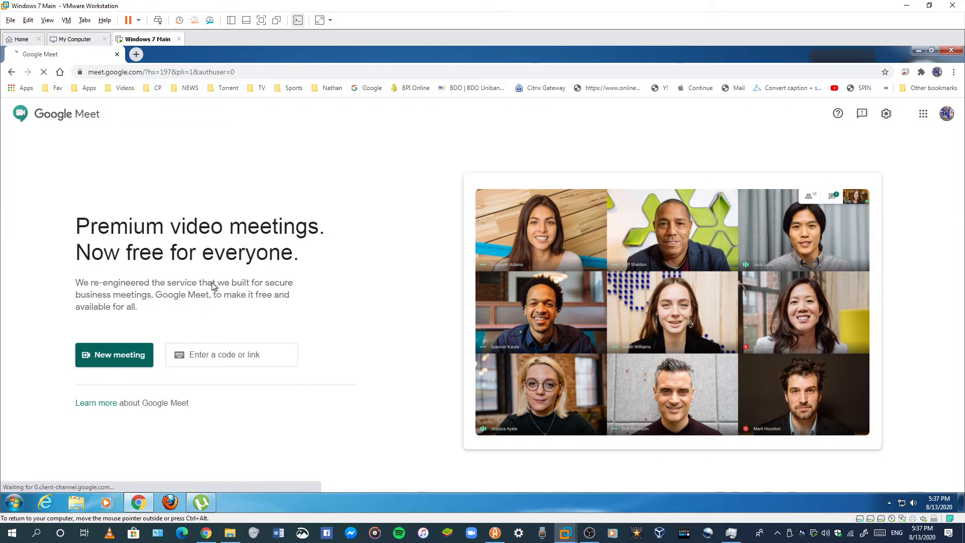
Step: Open the Google Meet settings, allow the site to use the microphone, and close the settings
left_click(885, 114)
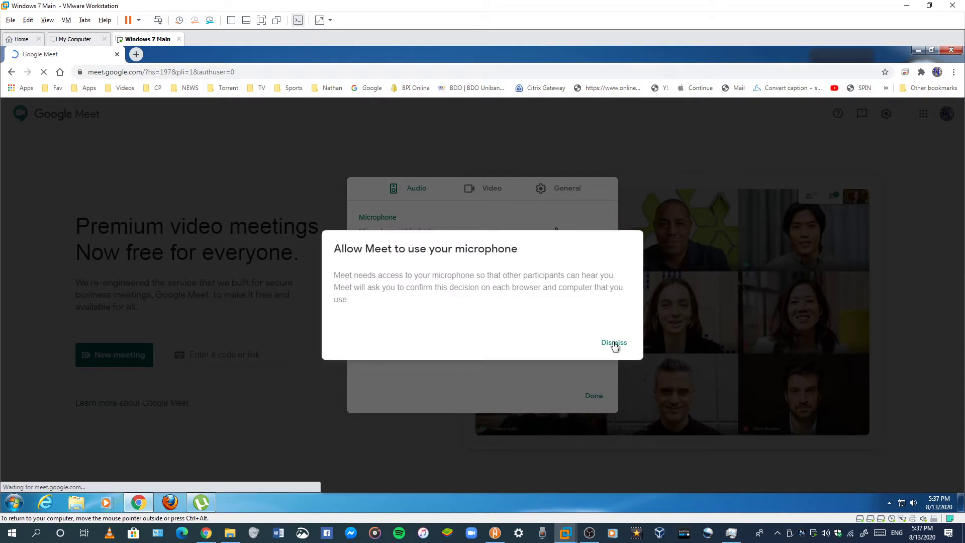
left_click(613, 342)
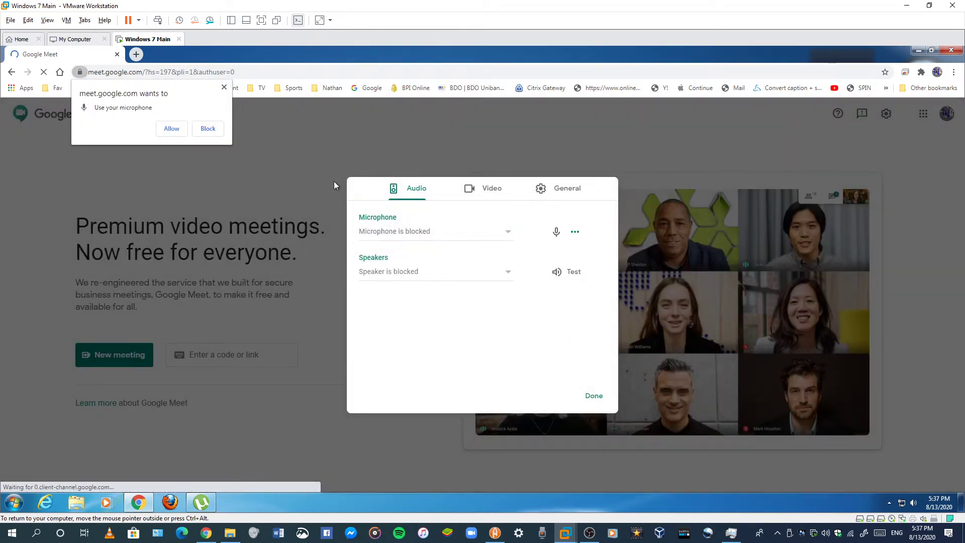
left_click(171, 129)
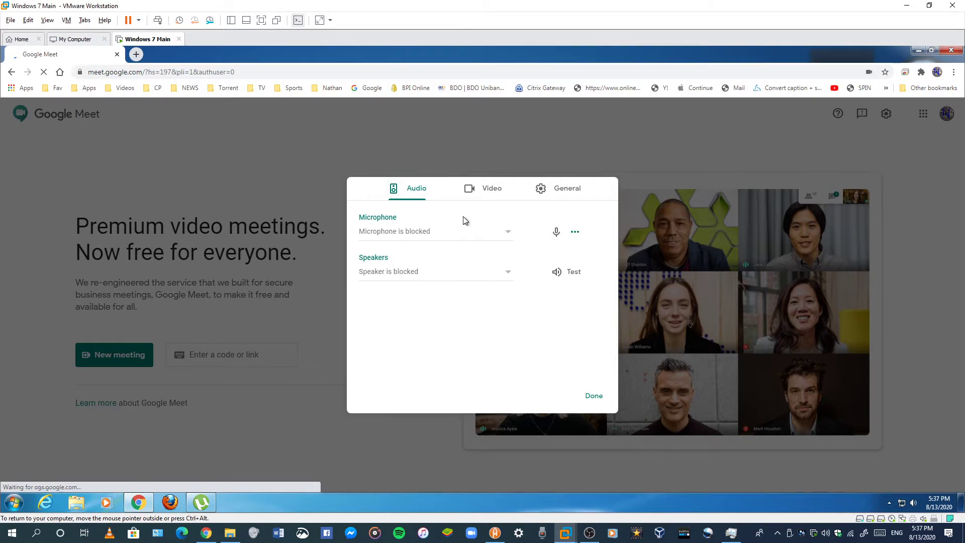
left_click(589, 396)
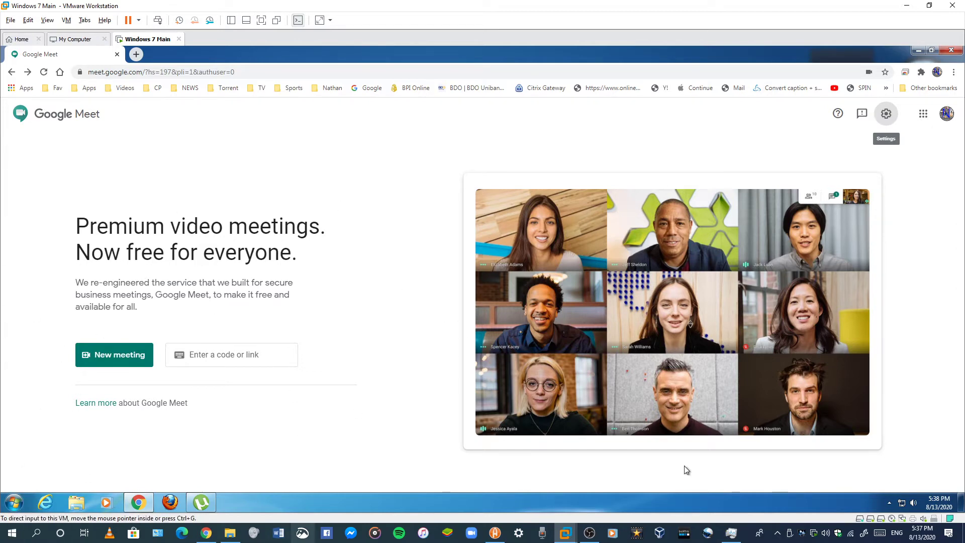
Step: Close the Chrome window and the unresponsive µTorrent program in the Windows 7 virtual machine
left_click(950, 50)
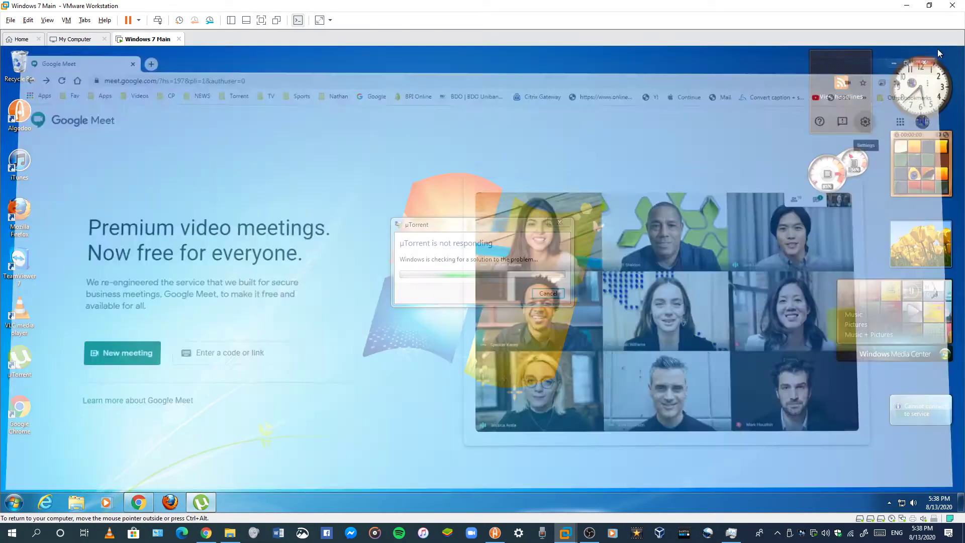
left_click(542, 292)
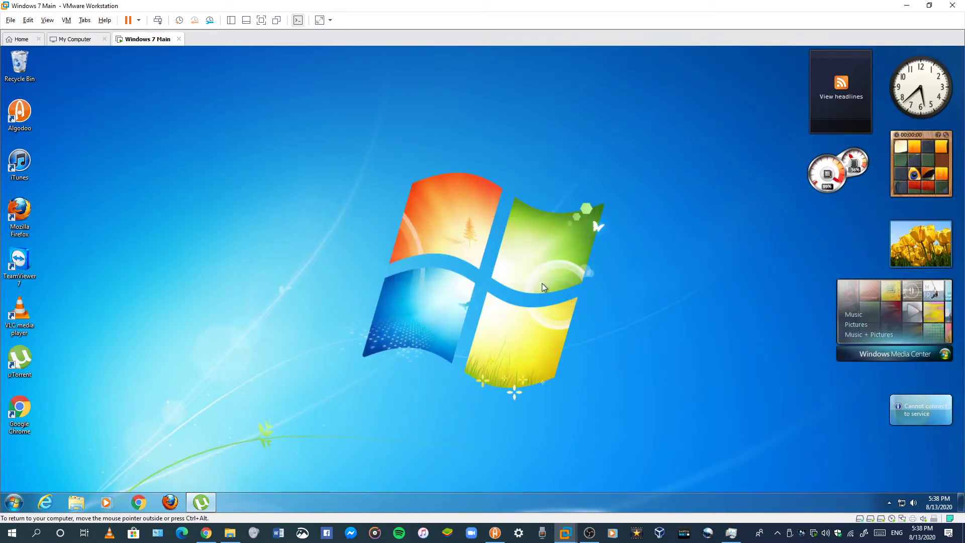
left_click(201, 501)
right_click(201, 502)
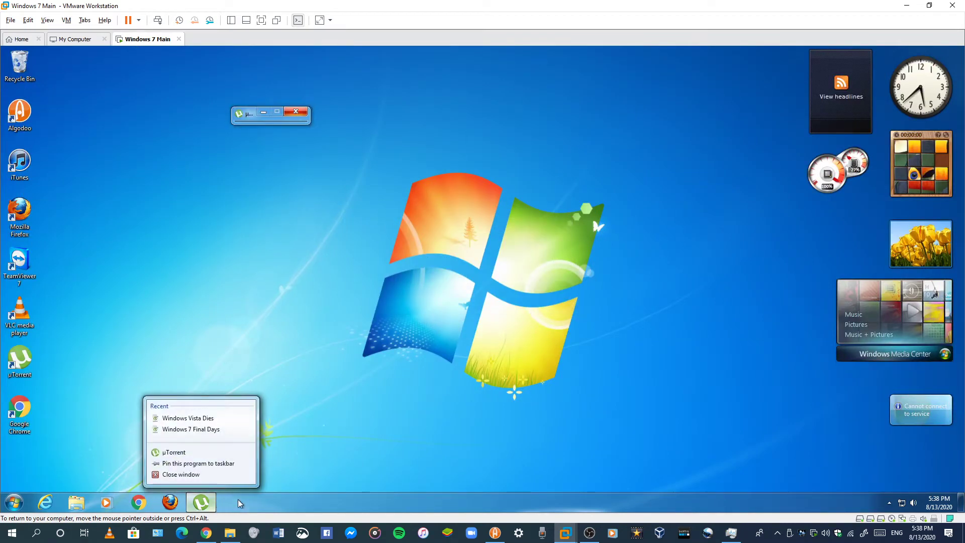
right_click(256, 502)
left_click(222, 312)
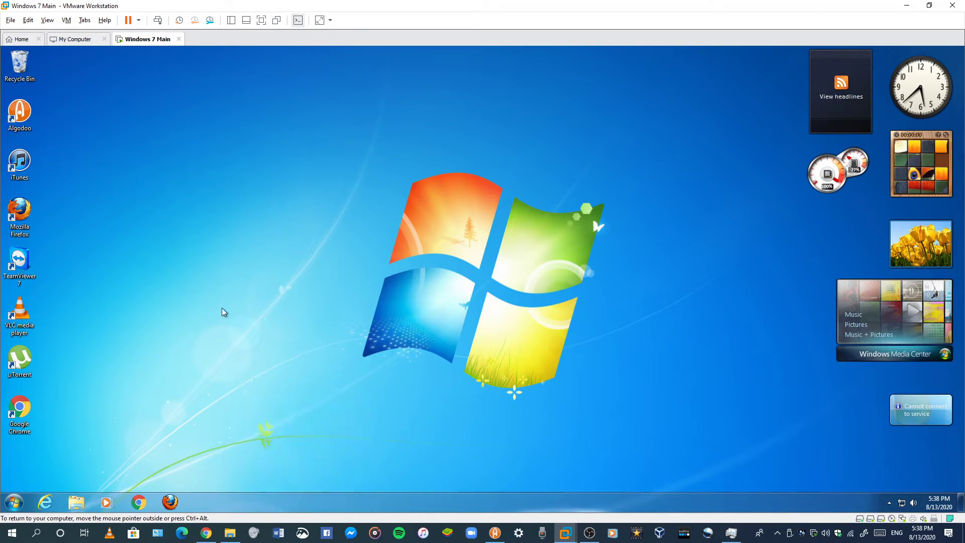
Step: Shut down Windows 7 and close the powered-off Windows 7 Main virtual machine in VMware
left_click(14, 501)
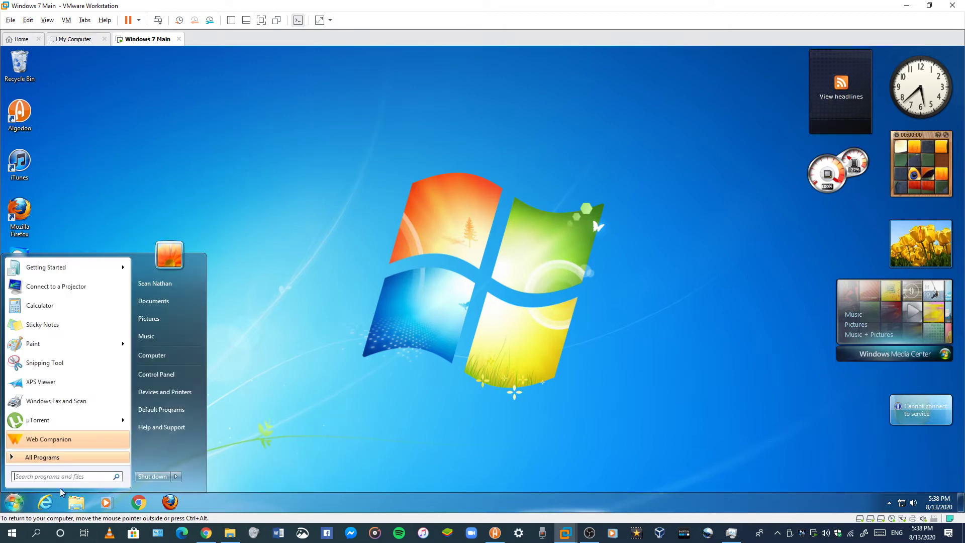
left_click(134, 477)
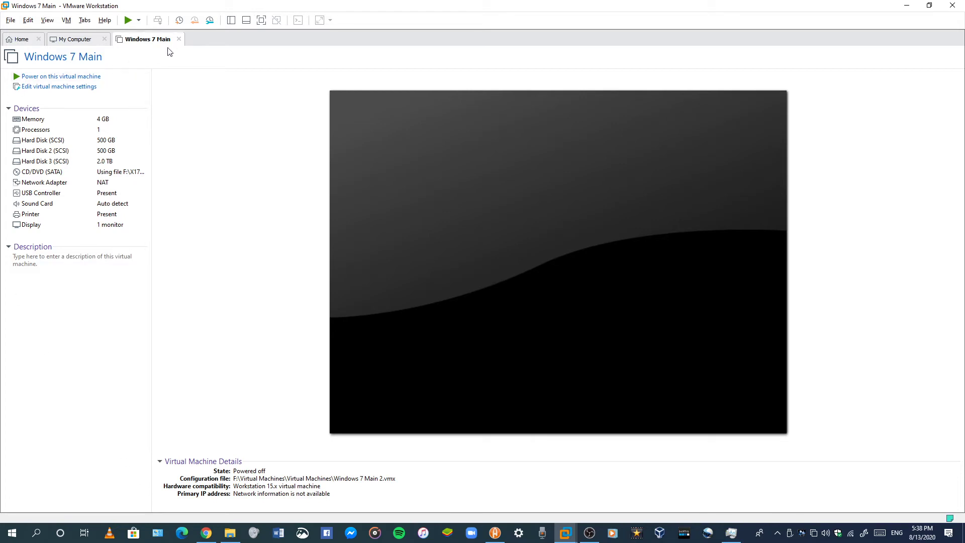
left_click(178, 40)
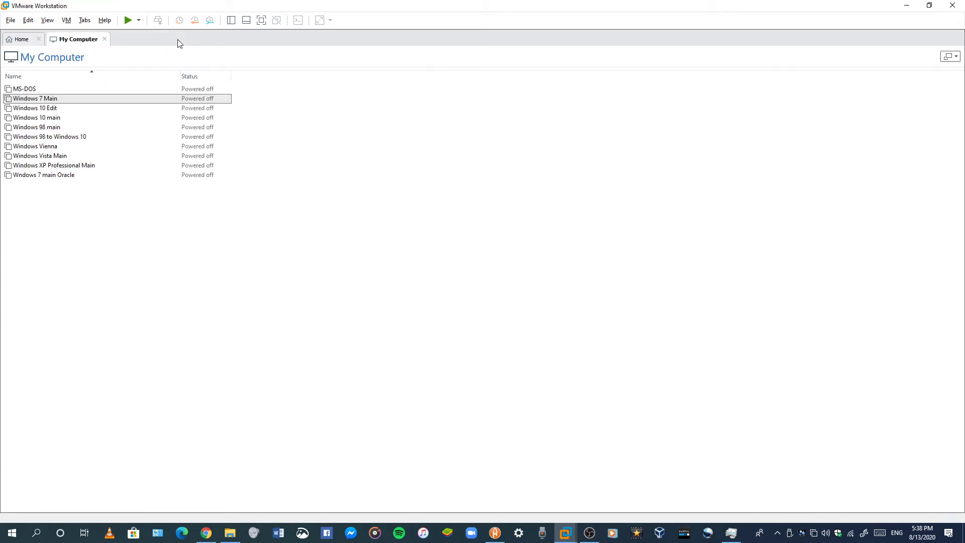
Step: Open the Windows Vista Main virtual machine from the My Computer list and power it on
left_click(59, 127)
left_click(55, 149)
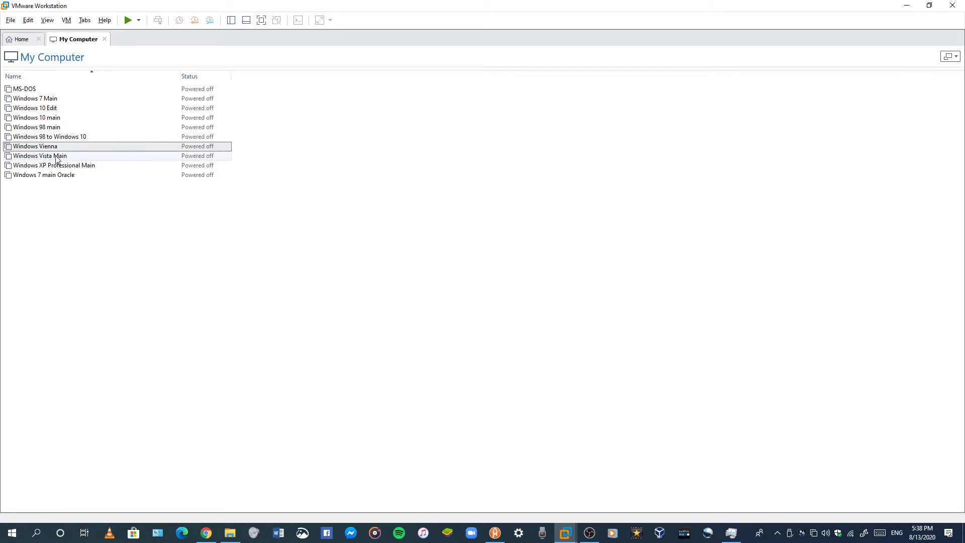
right_click(56, 157)
left_click(76, 163)
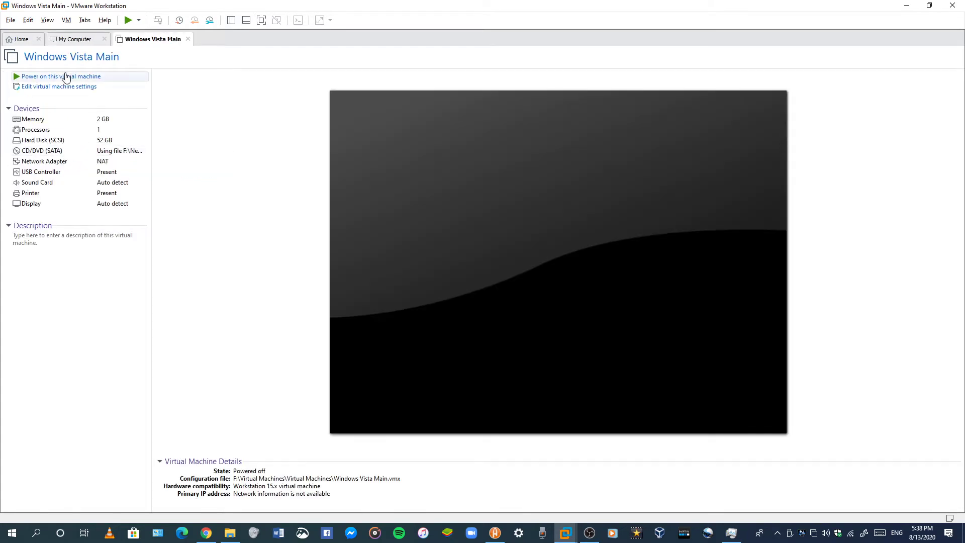
left_click(66, 77)
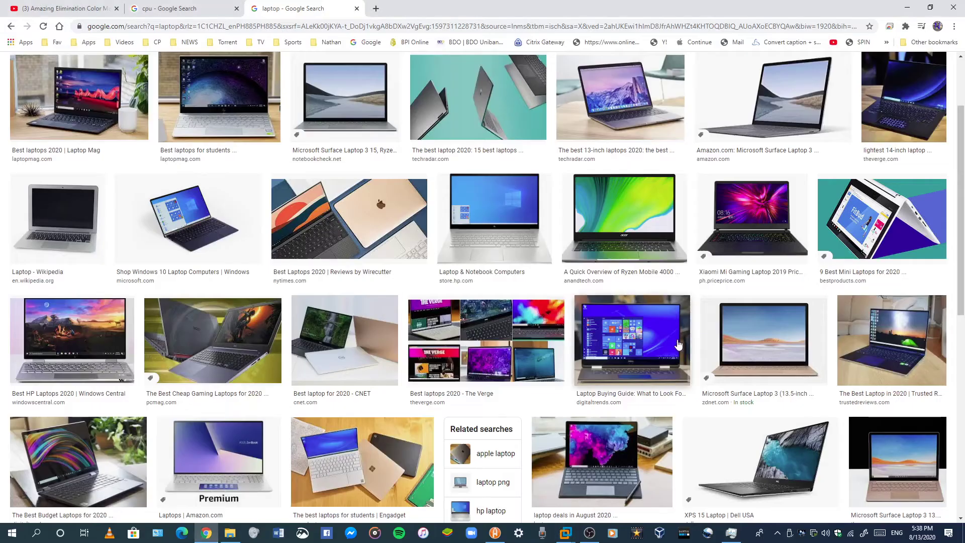
left_click(145, 8)
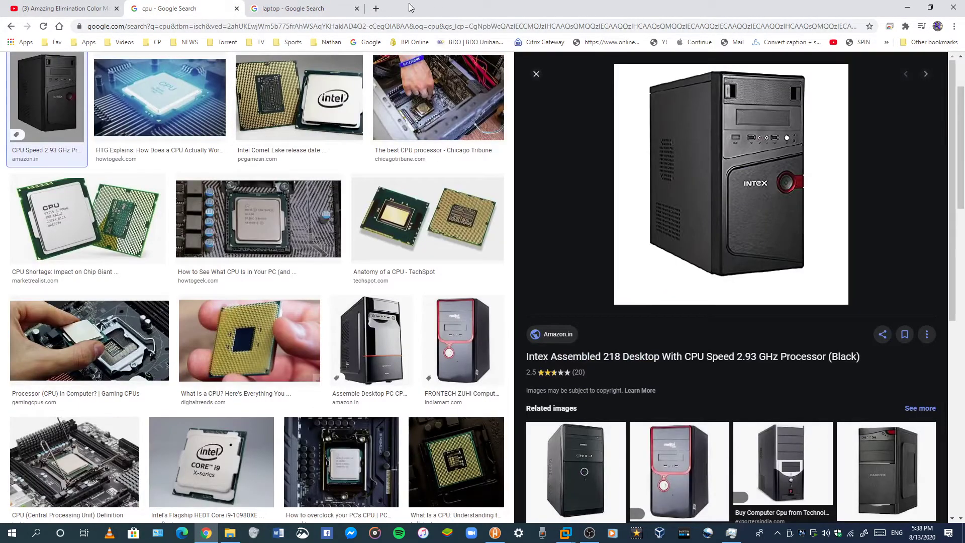
left_click(322, 8)
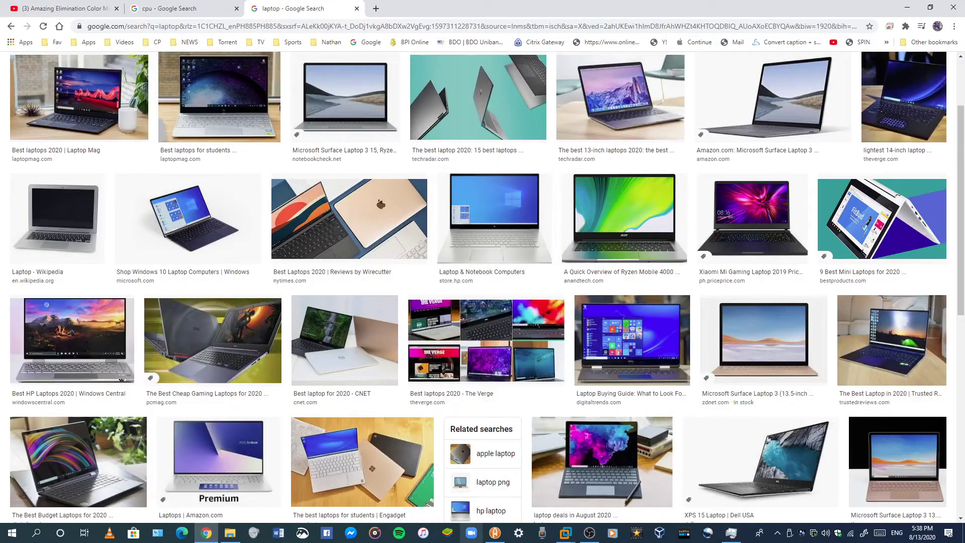
left_click(497, 532)
left_click(500, 530)
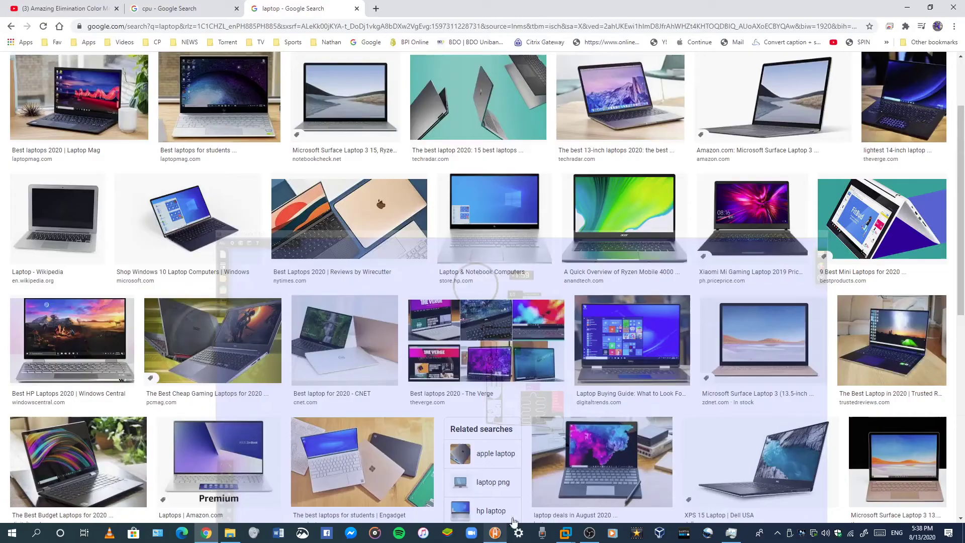
left_click(495, 532)
scroll(480, 211, "up", 5)
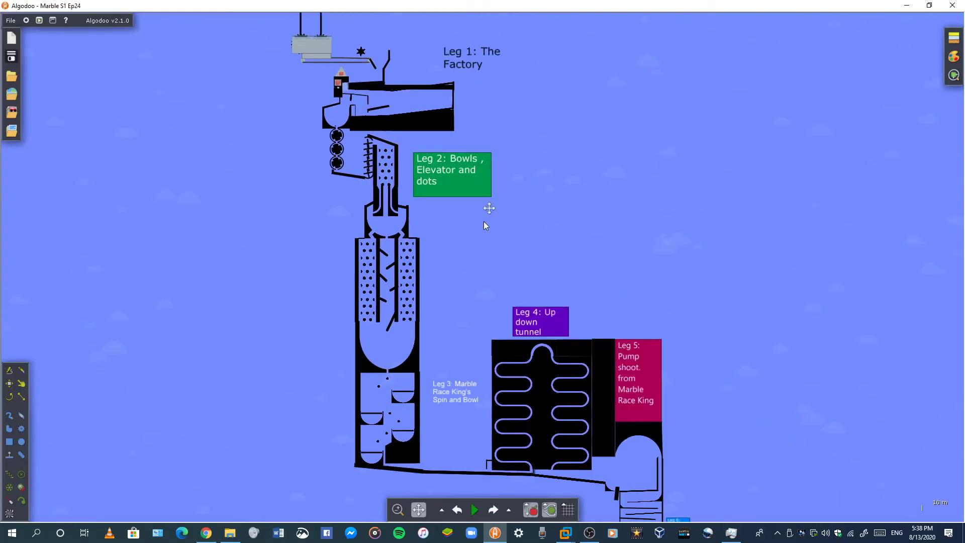
Step: Switch back to the Windows Vista Main virtual machine and sign in with the account password
mouse_move(564, 532)
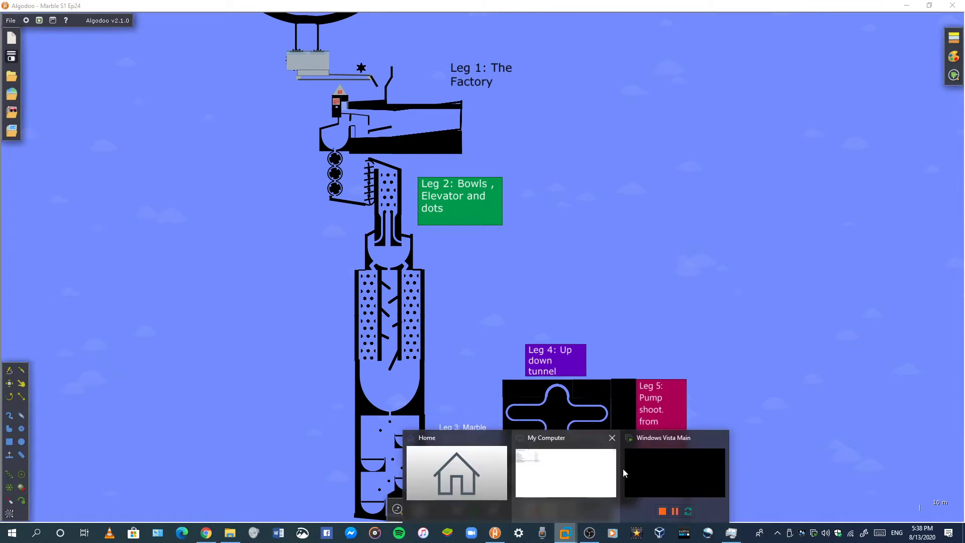
left_click(667, 470)
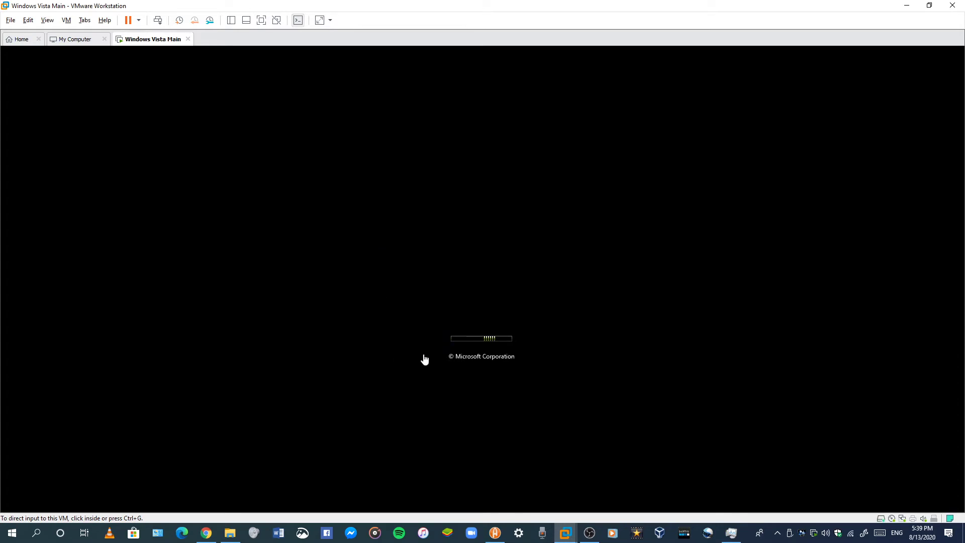
left_click(520, 363)
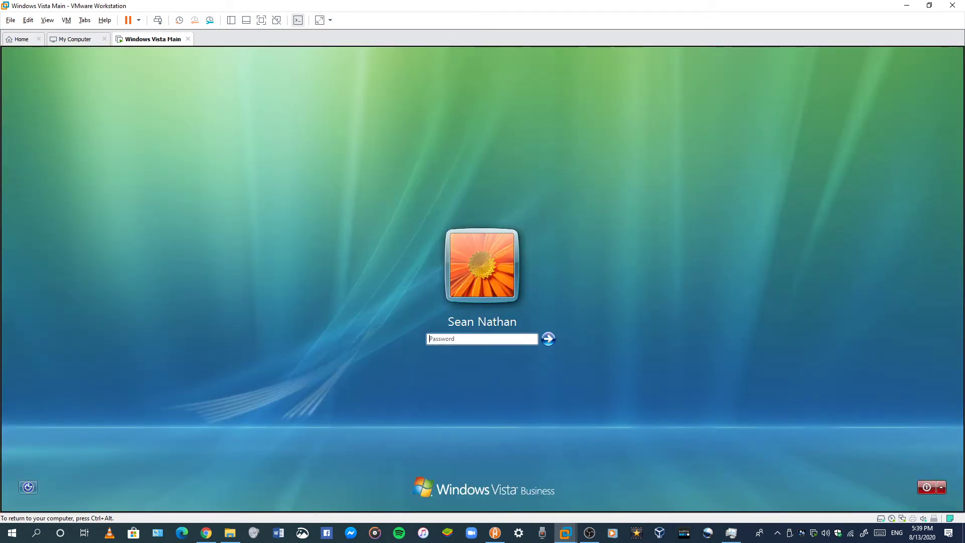
type("*******")
key("Return")
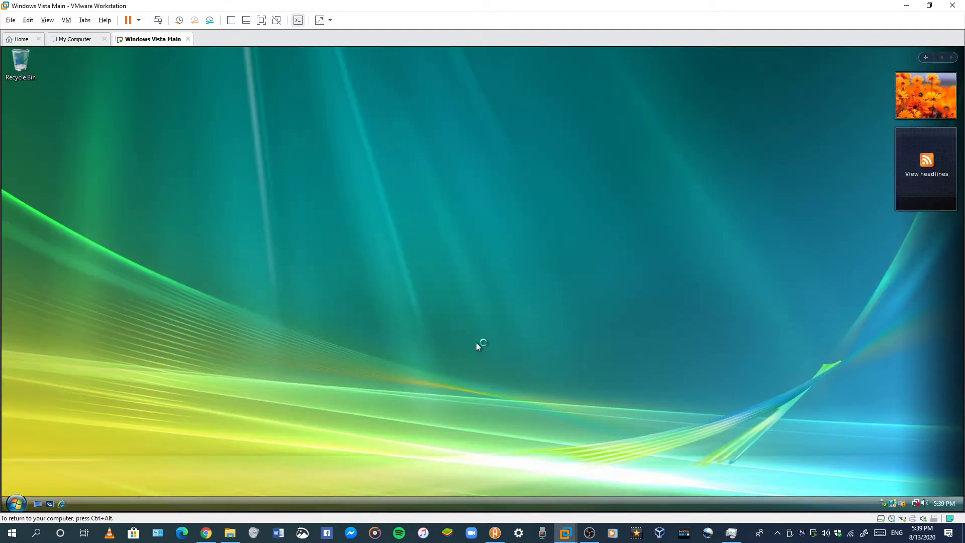
Step: Switch to File Explorer on the host and open the Software folder on the D: drive
left_click(205, 532)
left_click(230, 533)
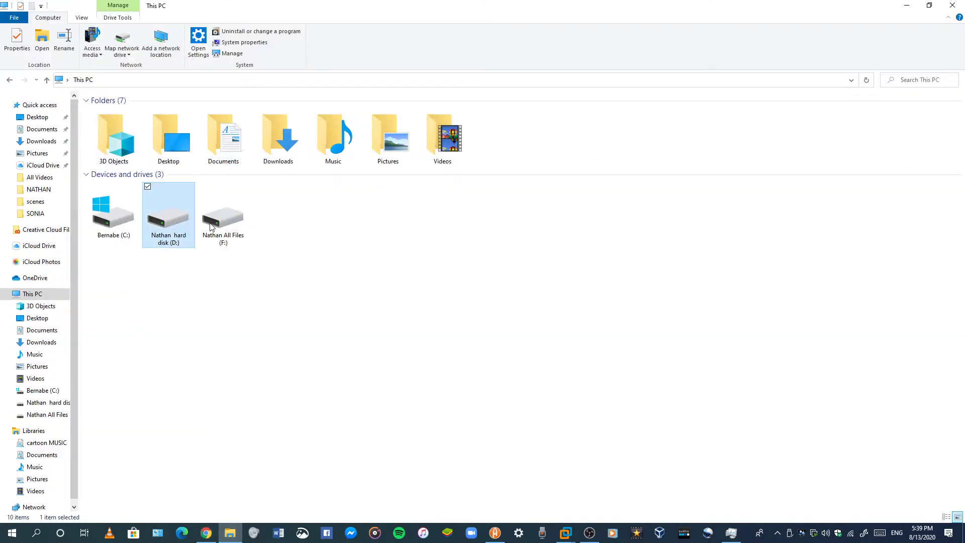
double_click(188, 232)
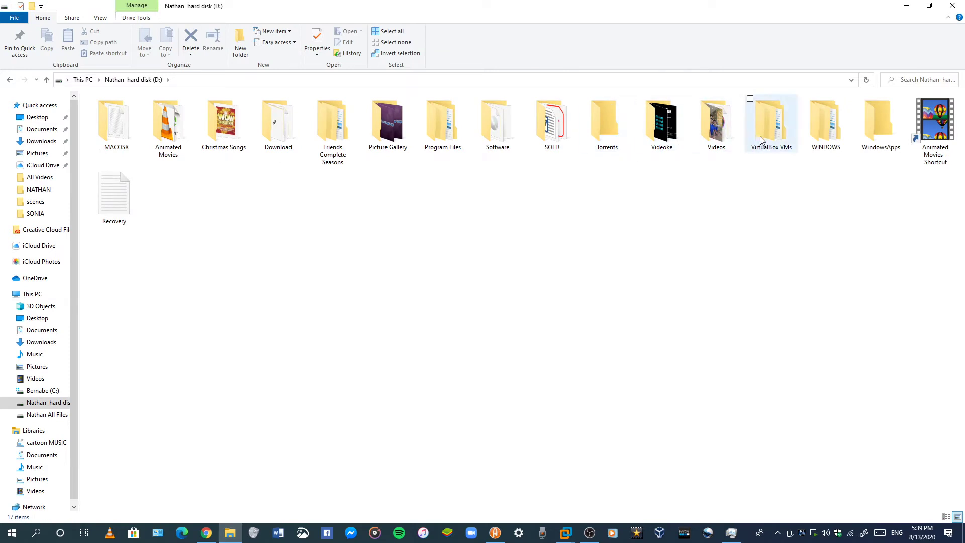
double_click(426, 131)
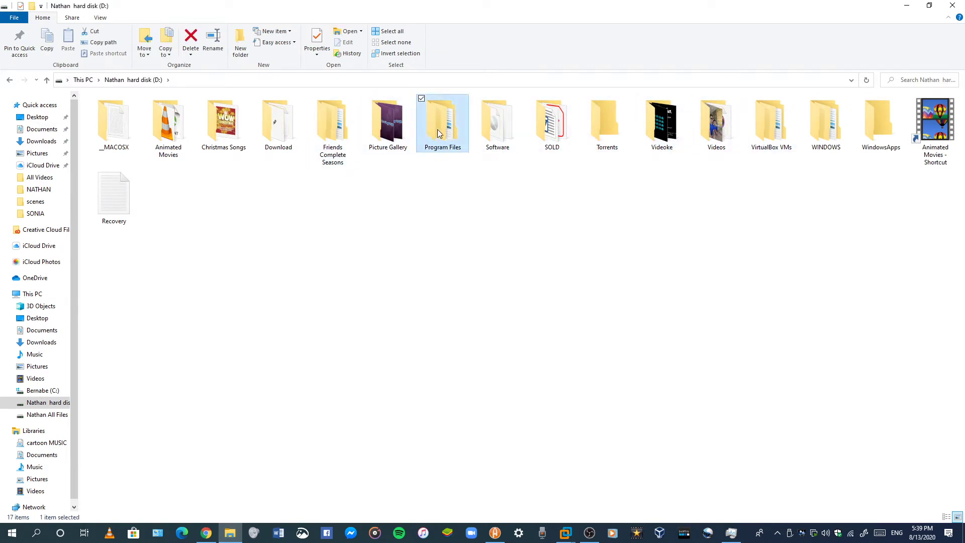
left_click(9, 81)
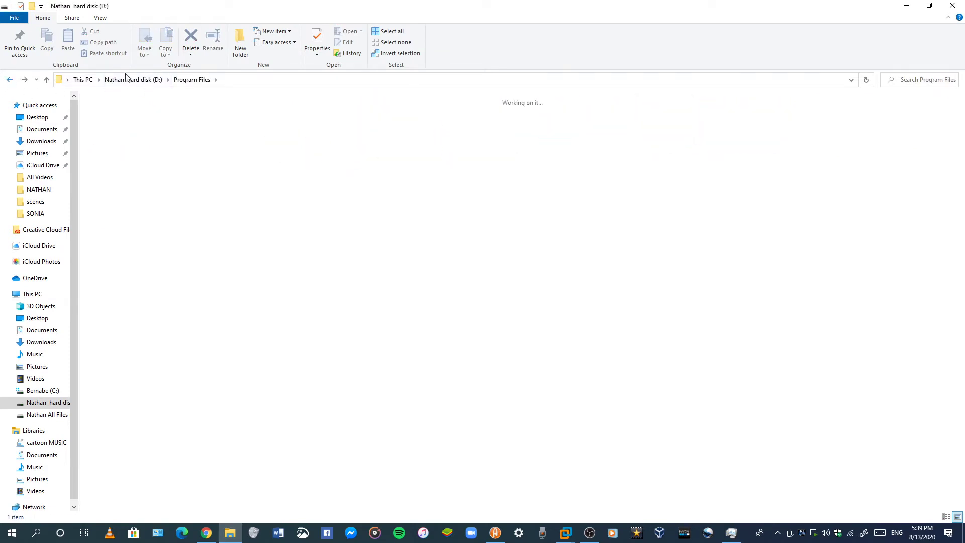
double_click(499, 118)
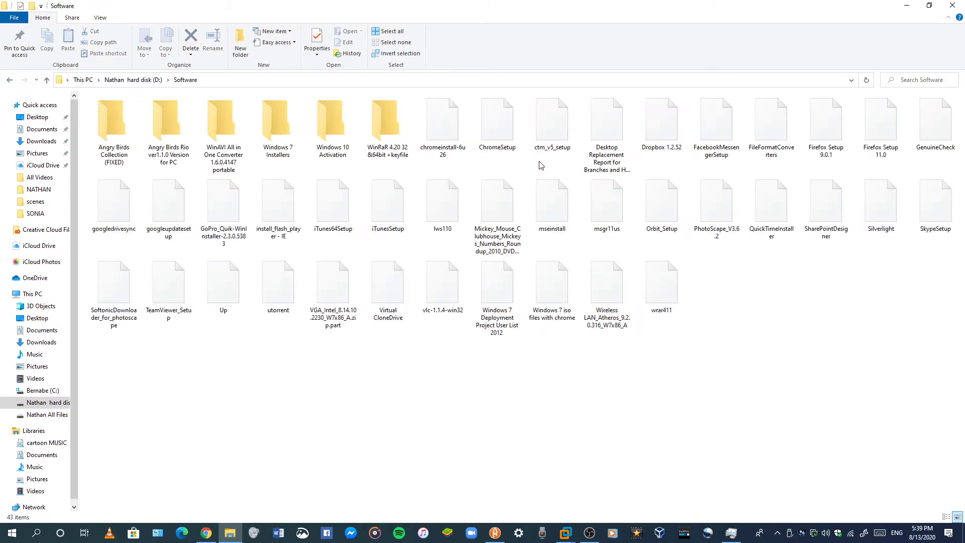
Step: Copy the Firefox Setup 9.0.1 installer from the host's Software folder onto the Windows Vista desktop
left_click_drag(831, 124, 179, 488)
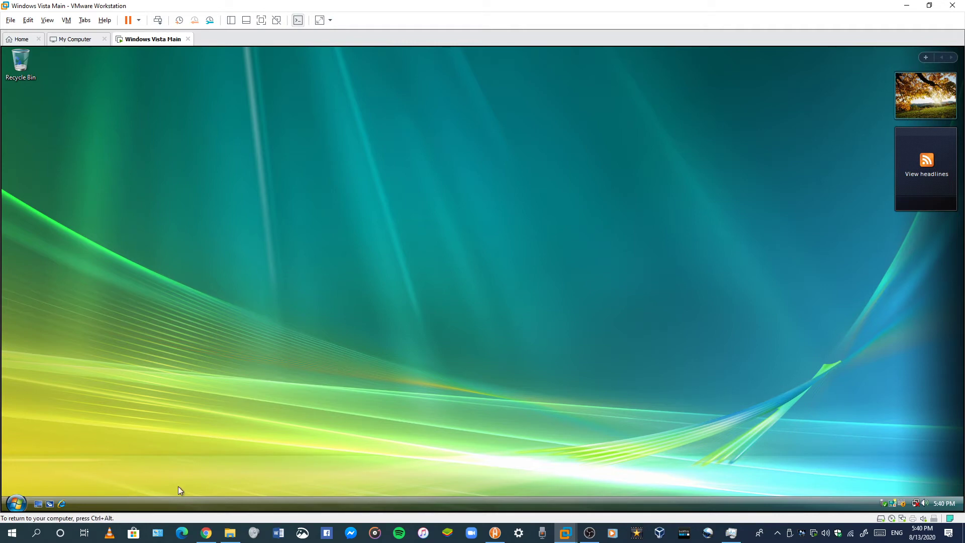
left_click(230, 532)
left_click_drag(831, 124, 58, 149)
left_click_drag(13, 119, 15, 121)
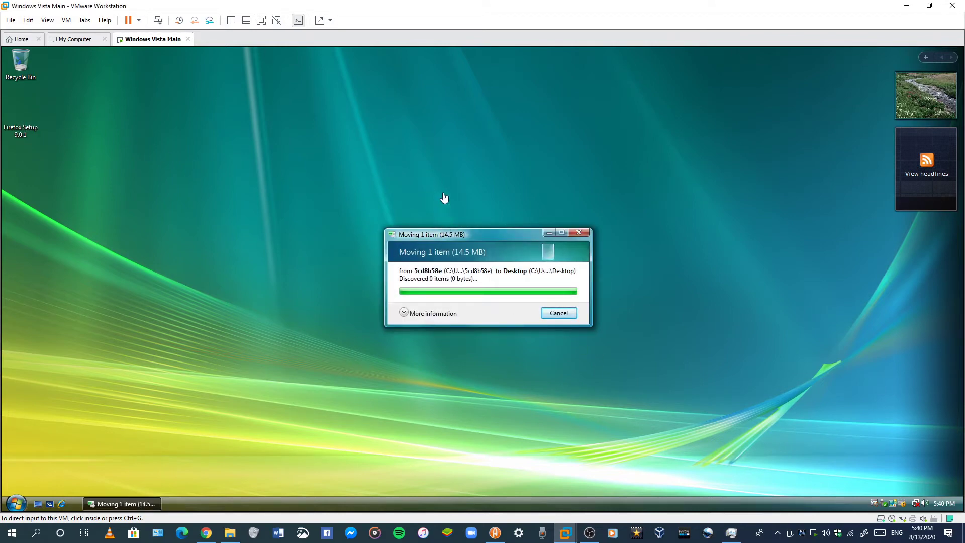
left_click(454, 211)
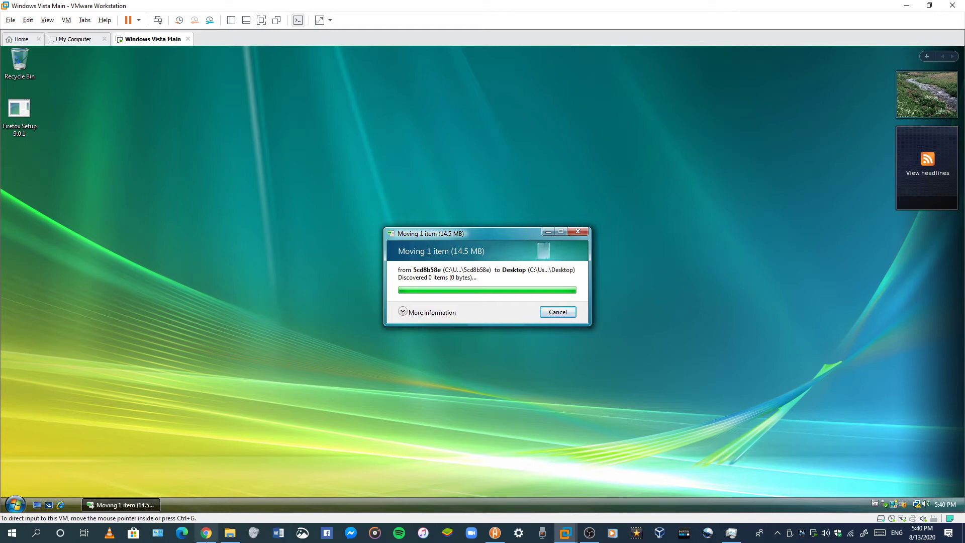
left_click(206, 533)
left_click(230, 533)
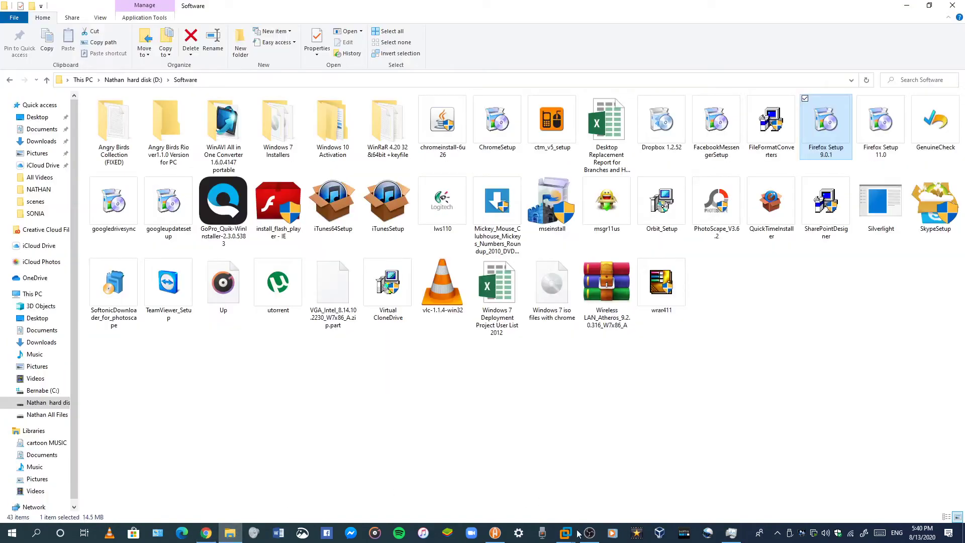
mouse_move(565, 537)
left_click(685, 478)
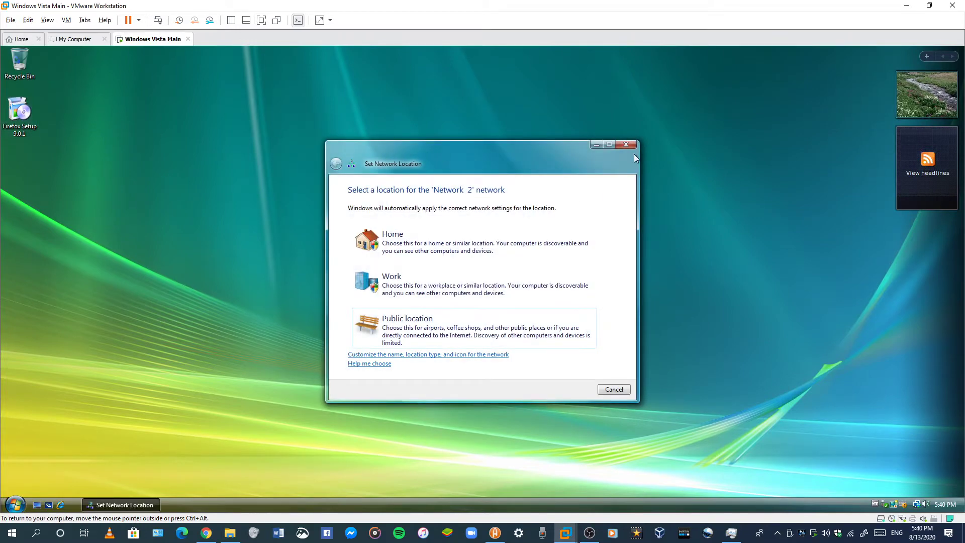
Step: Set the location of Network 2 to Home, permit the change, and close the Set Network Location wizard
left_click(578, 331)
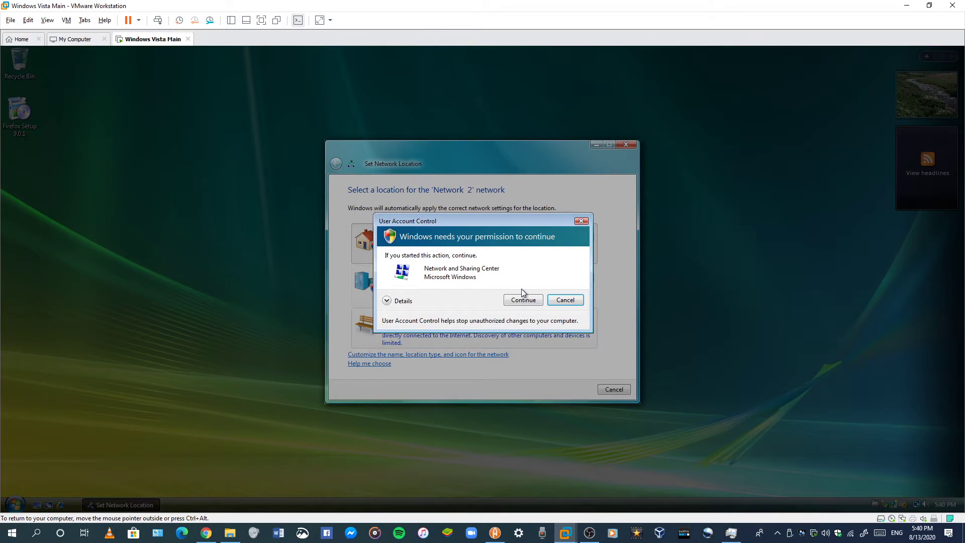
left_click(524, 299)
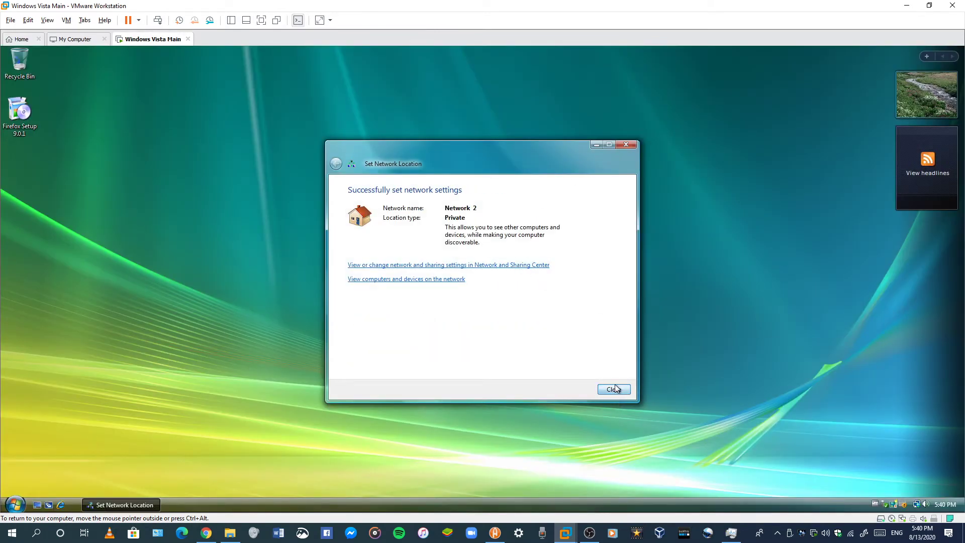
left_click(614, 390)
Step: Install Firefox 9.0.1 with the Standard setup as the default web browser, and launch it on finishing the wizard
double_click(14, 115)
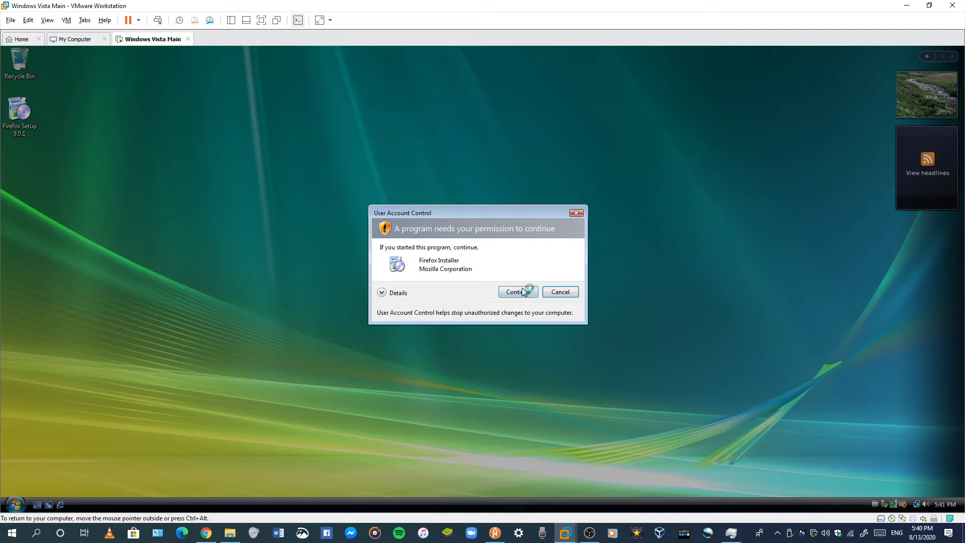
left_click(518, 292)
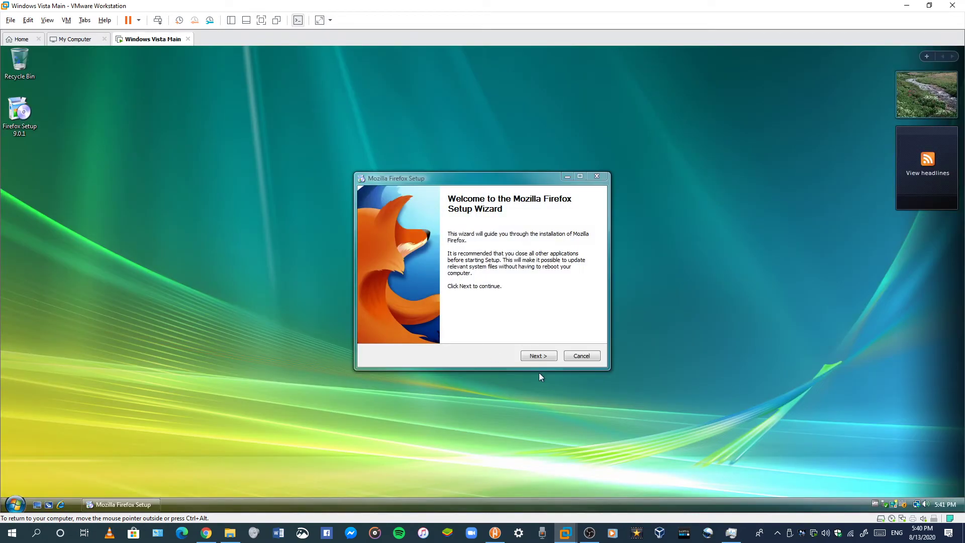
left_click(535, 356)
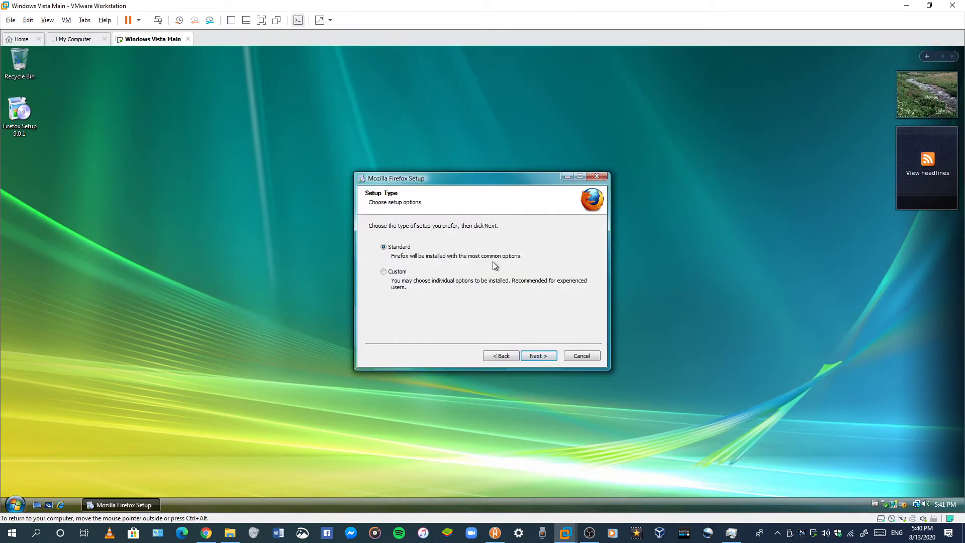
left_click(539, 356)
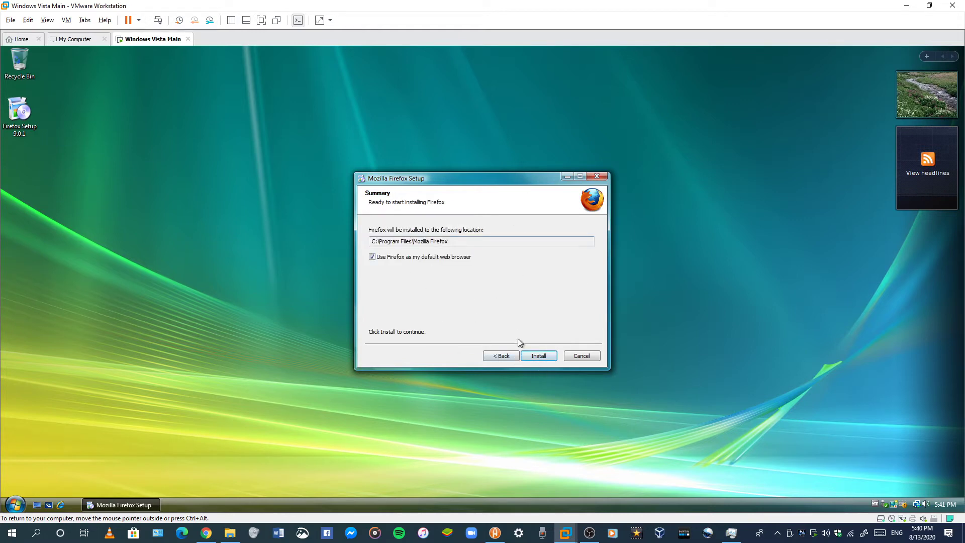
left_click(540, 356)
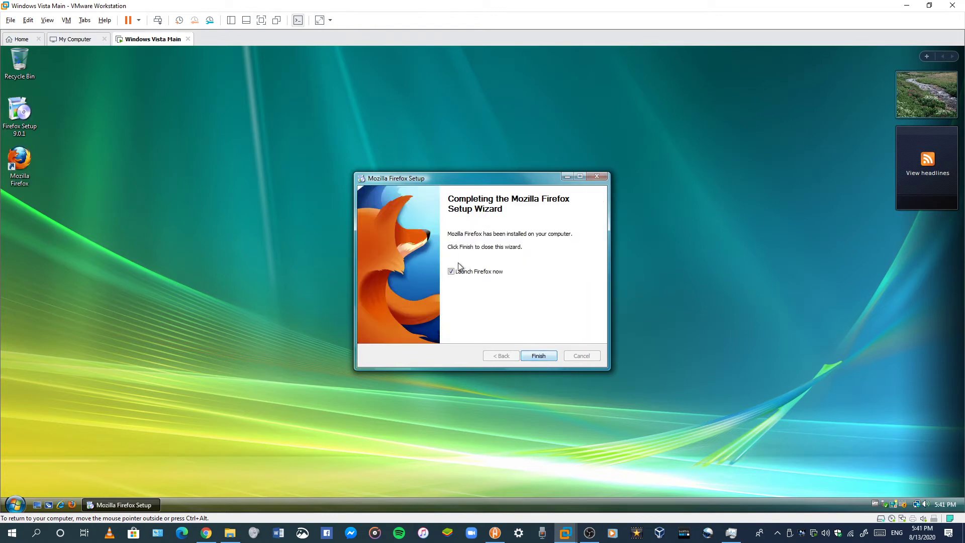
left_click(538, 355)
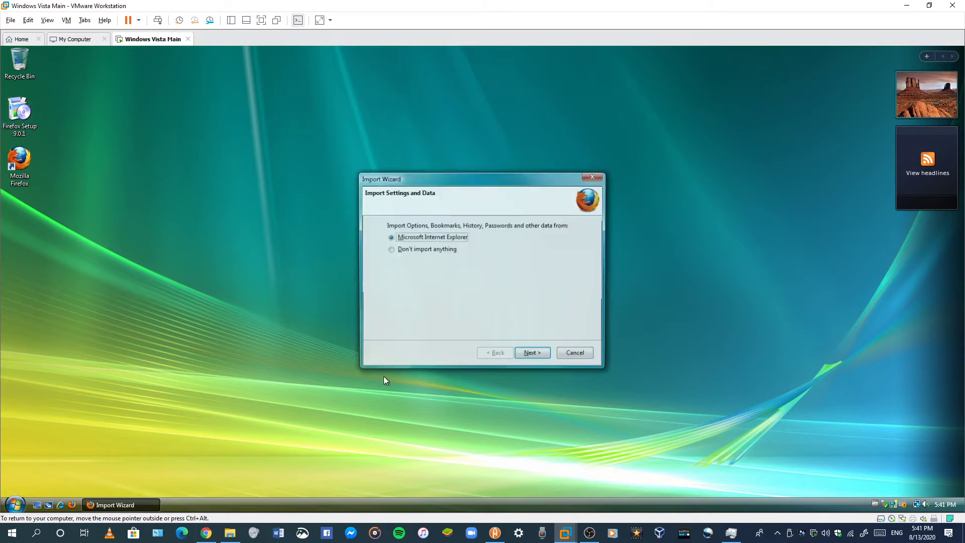
Step: Complete Firefox's Import Wizard without importing anything, and keep only the Mozilla Firefox Start Page tab open
left_click(439, 250)
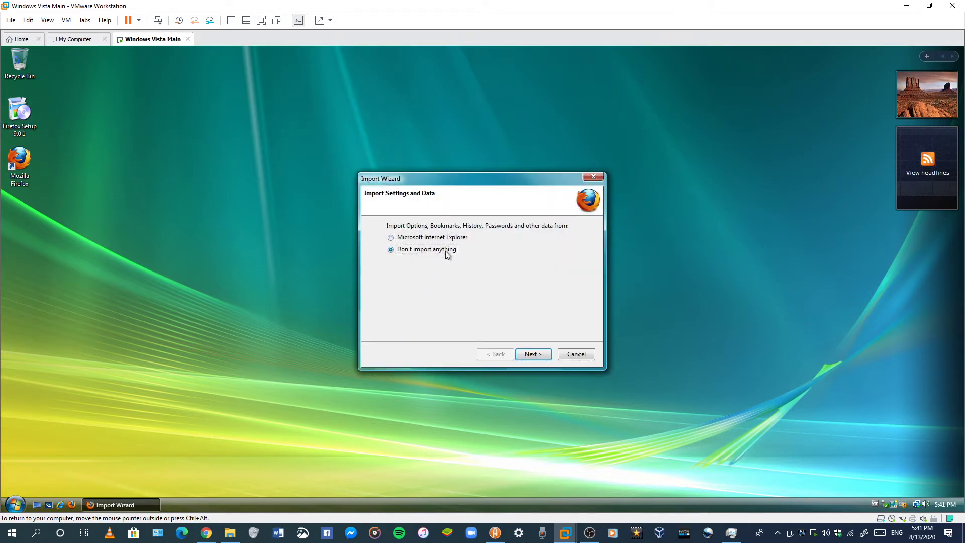
left_click(533, 354)
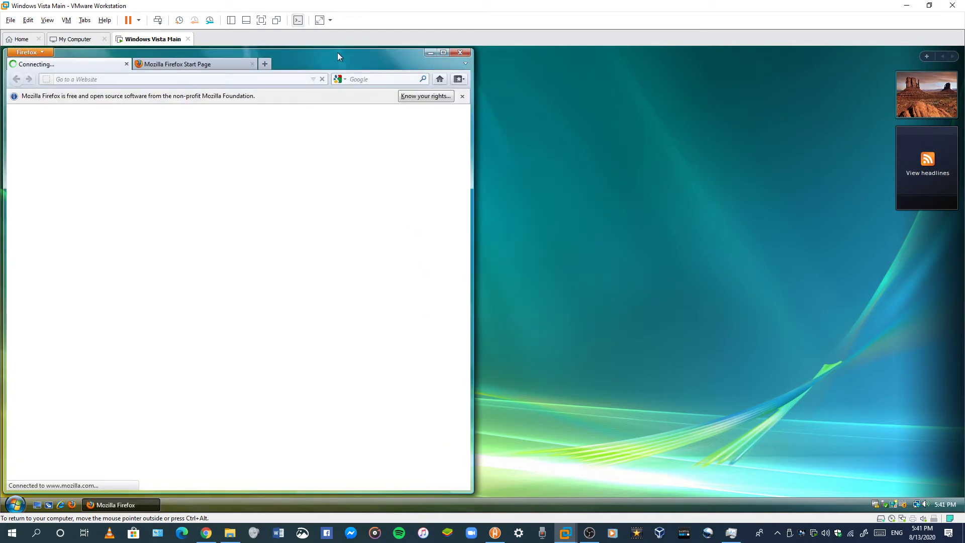
left_click_drag(337, 55, 532, 60)
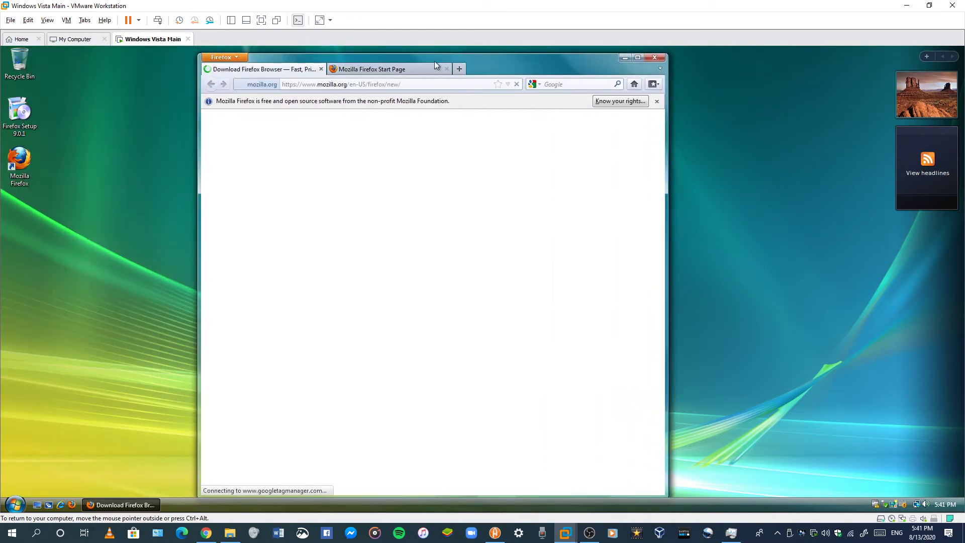
left_click(359, 71)
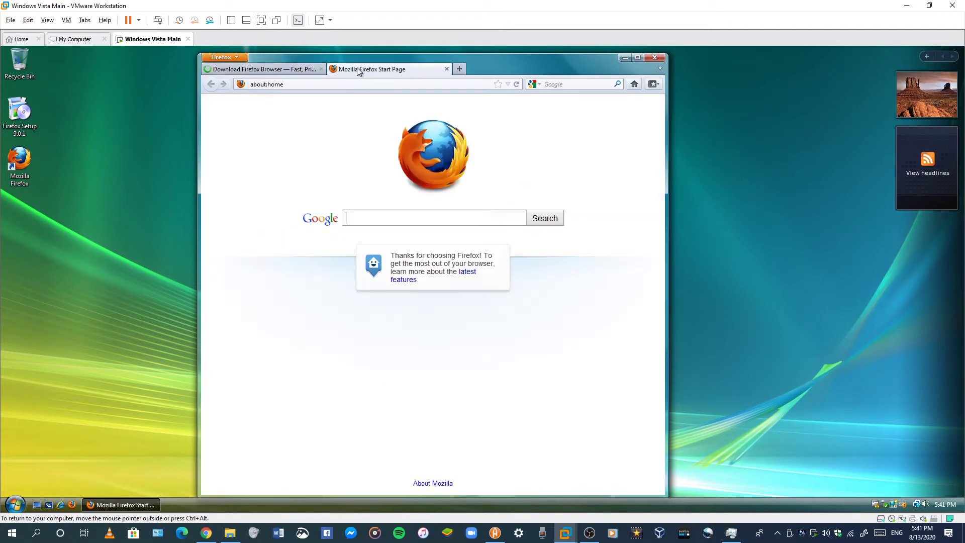
left_click(321, 69)
Step: Search Google for "google meet", open the Google Meet site from the results, and close Firefox
left_click(345, 218)
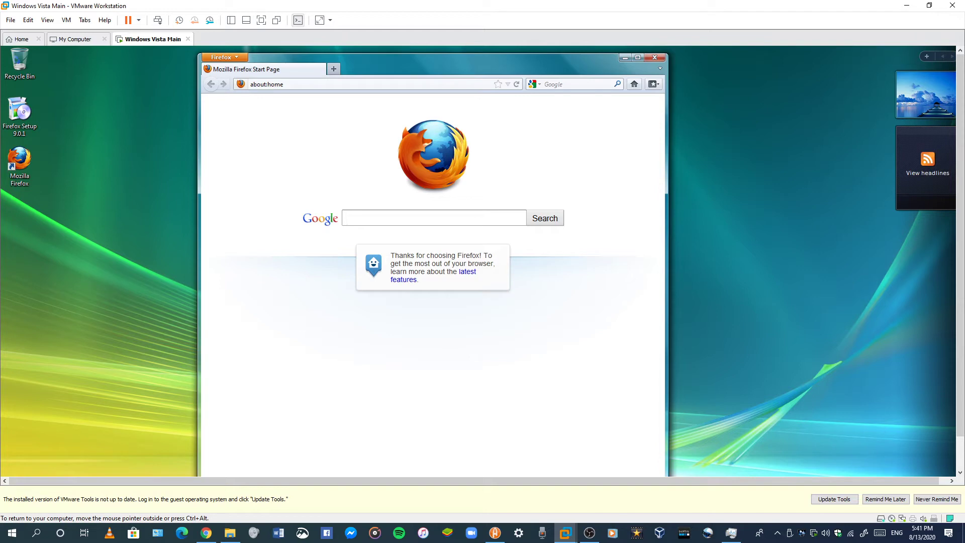
type("google meet")
key("Return")
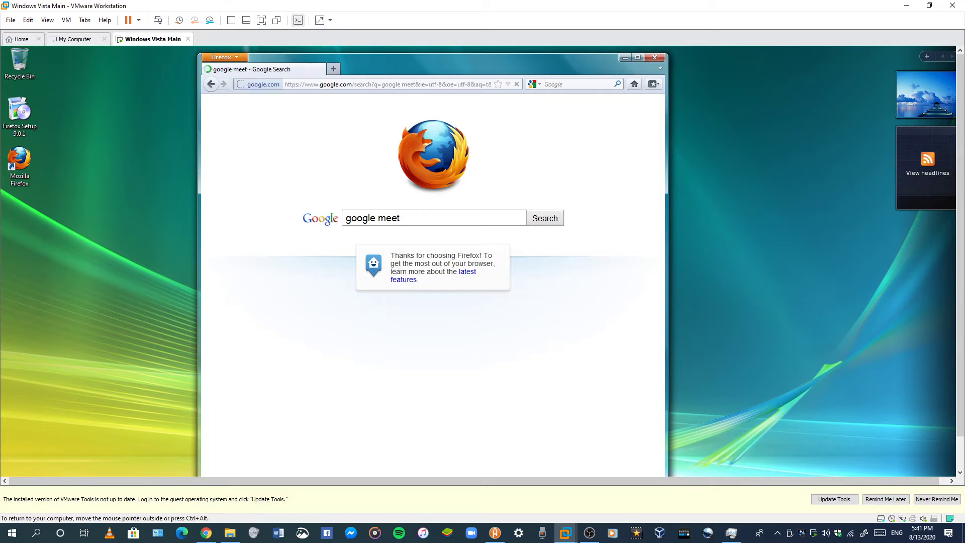
left_click(323, 320)
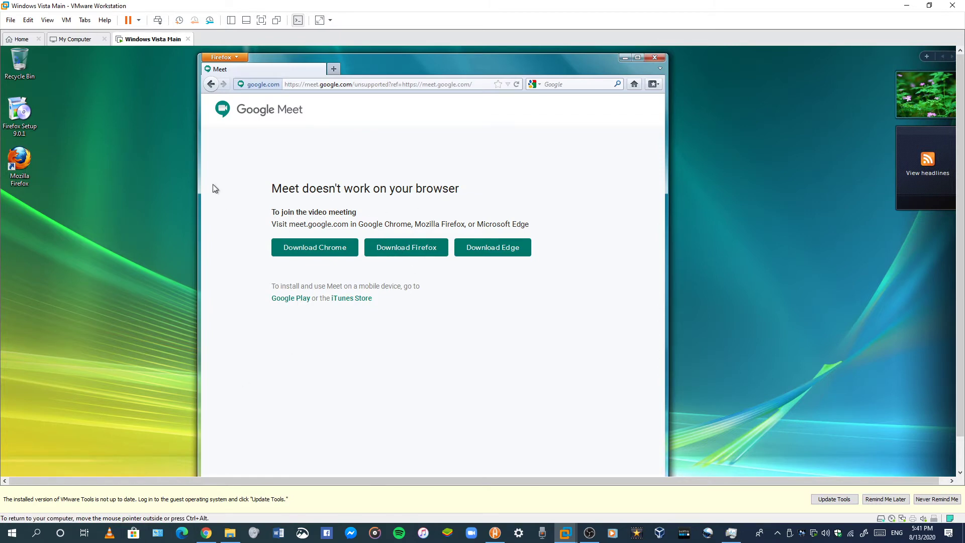
left_click(647, 60)
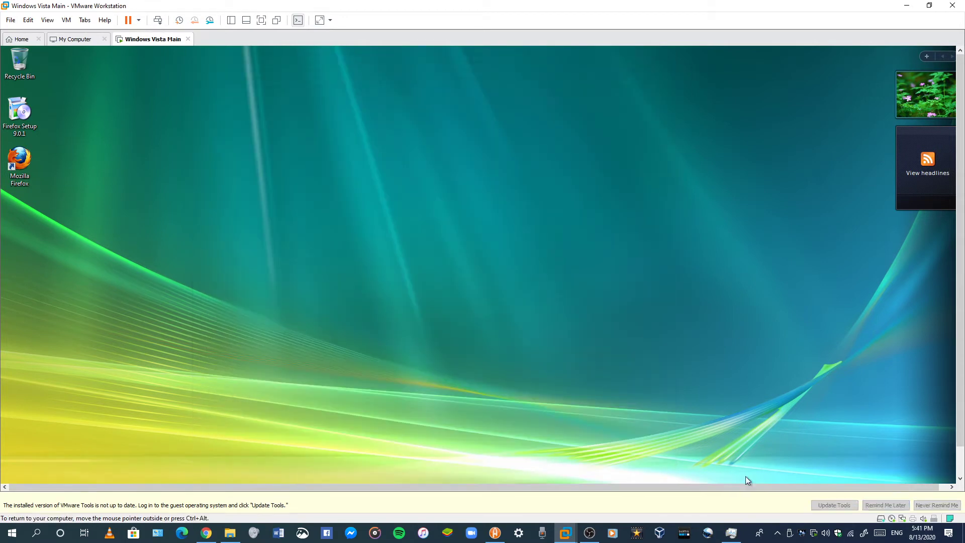
Step: Uninstall Mozilla Firefox 9.0.1 through Programs and Features, and move its desktop installer to the Recycle Bin
left_click(15, 504)
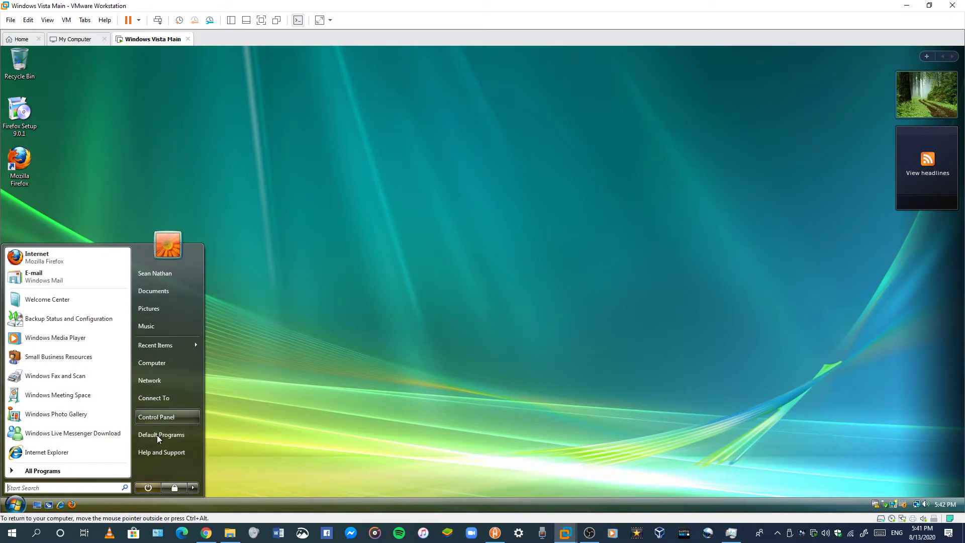
left_click(165, 415)
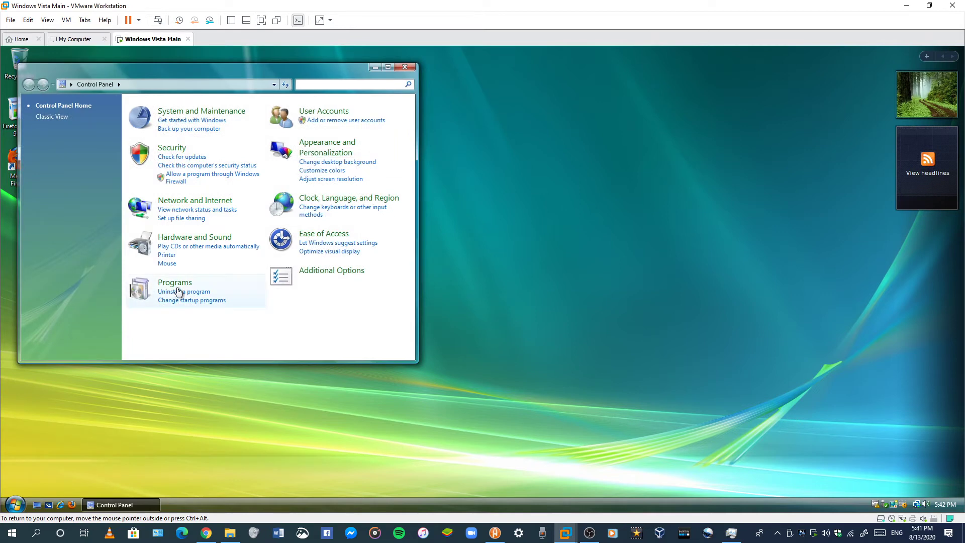
left_click(179, 284)
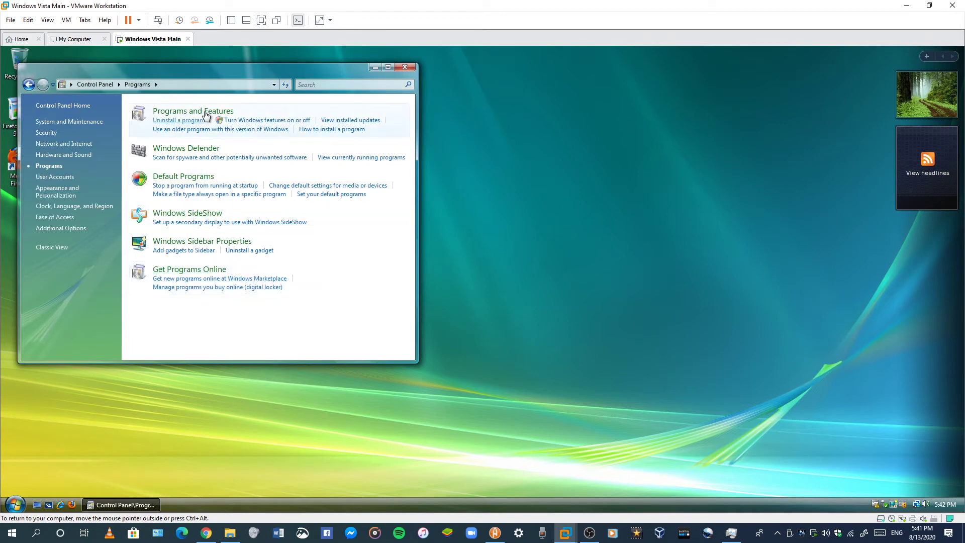
left_click(205, 118)
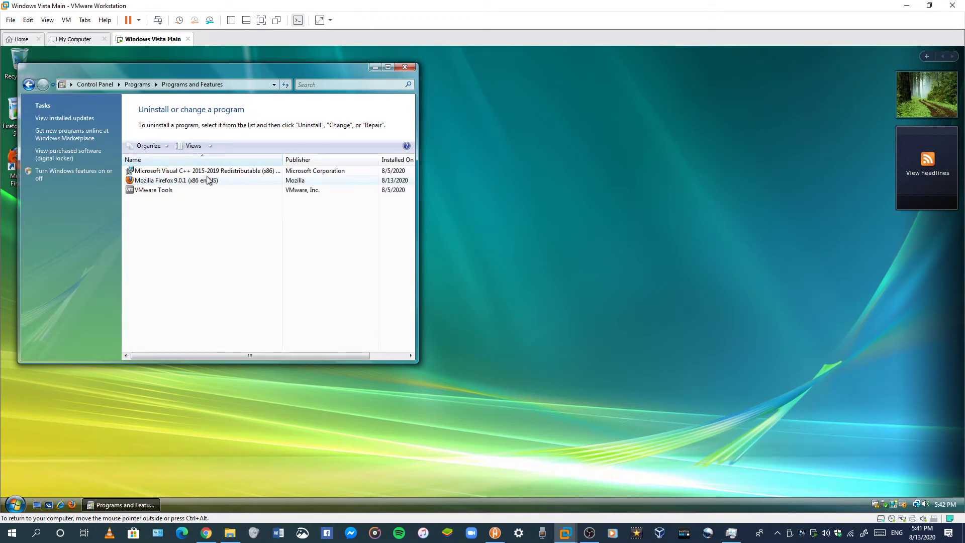
left_click(208, 179)
right_click(207, 177)
left_click(227, 182)
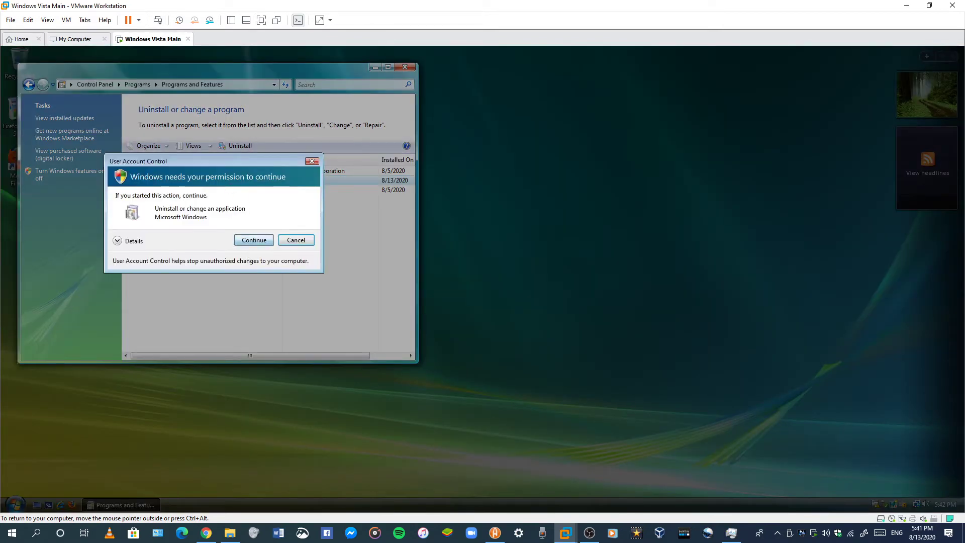
left_click(252, 240)
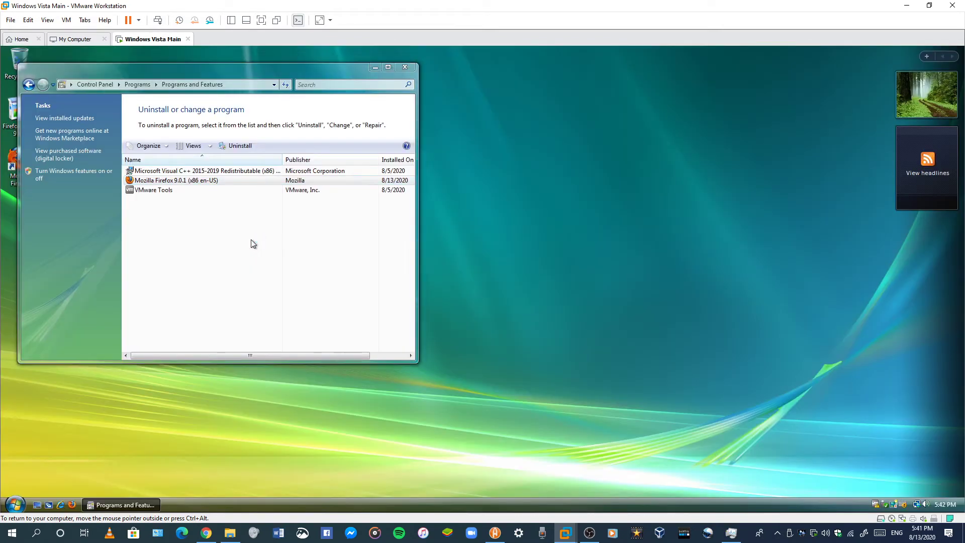
left_click(552, 358)
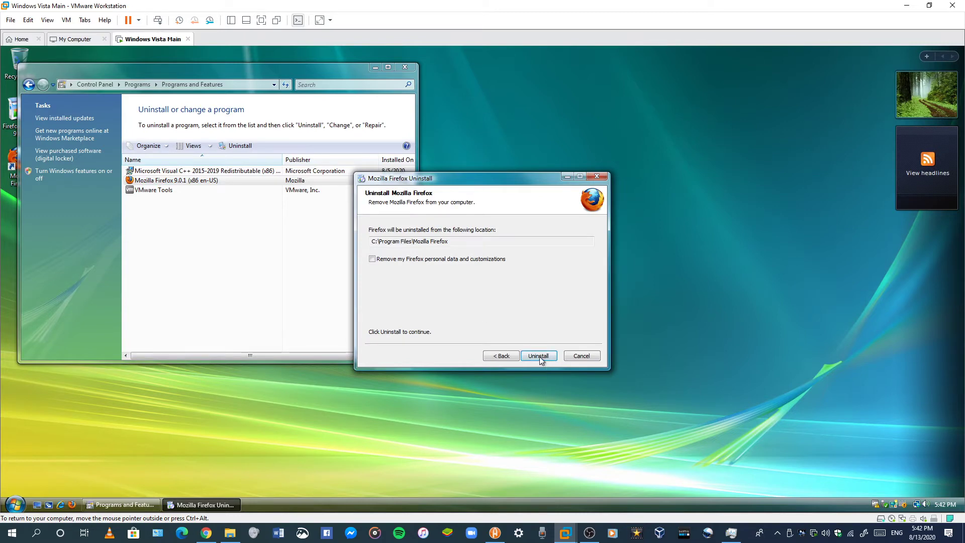
left_click(539, 356)
left_click(549, 356)
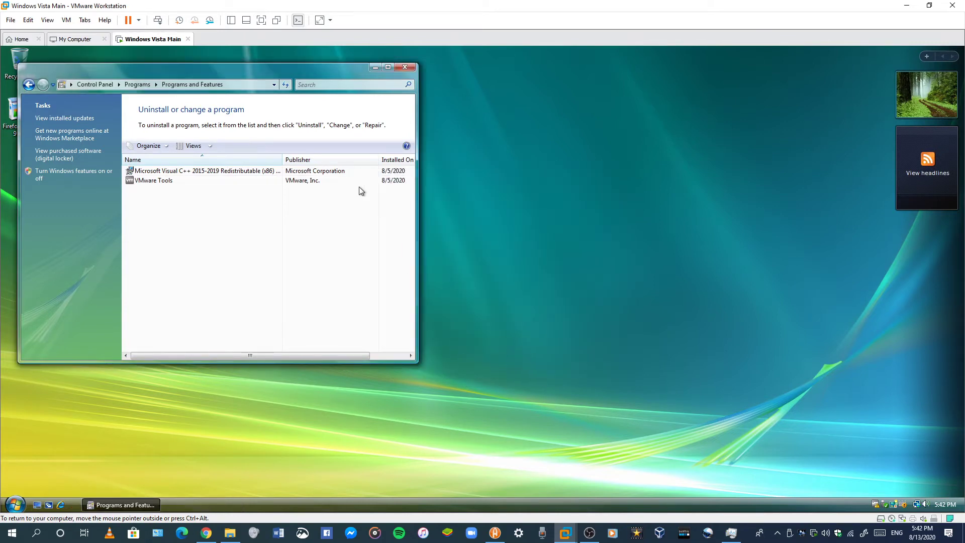
left_click(404, 66)
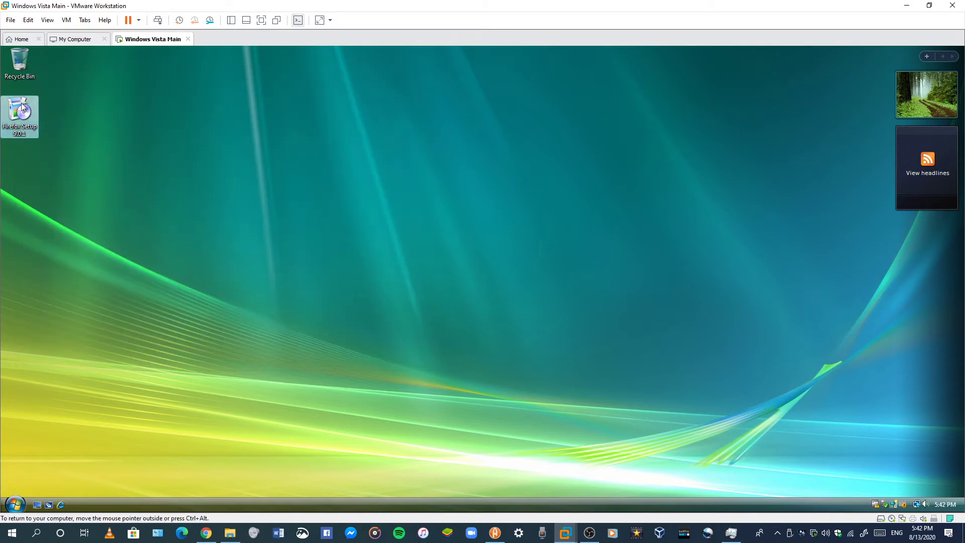
left_click_drag(22, 107, 19, 61)
Step: Copy the Firefox Setup 11.0 installer from the host's Software folder onto the Vista desktop, and close the installer prompt on the host
left_click(231, 531)
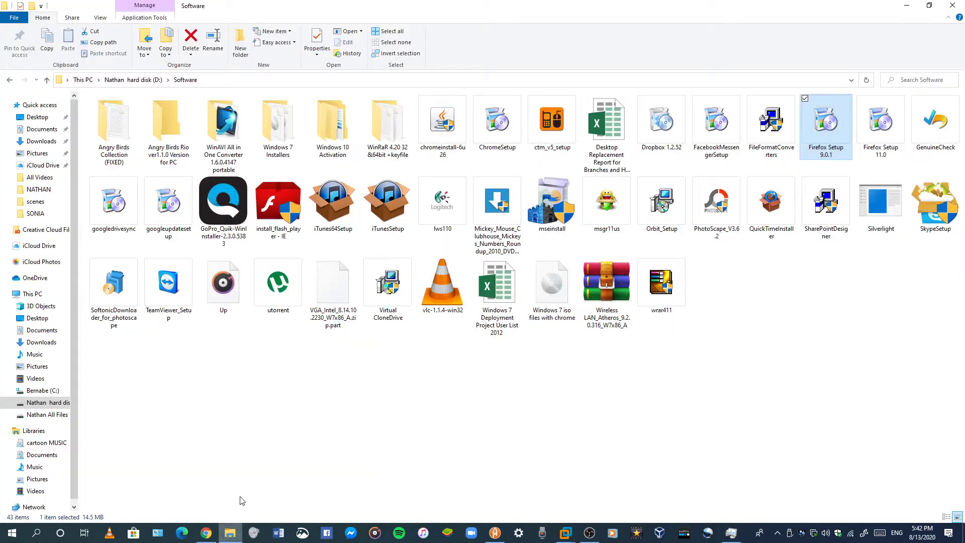
double_click(895, 119)
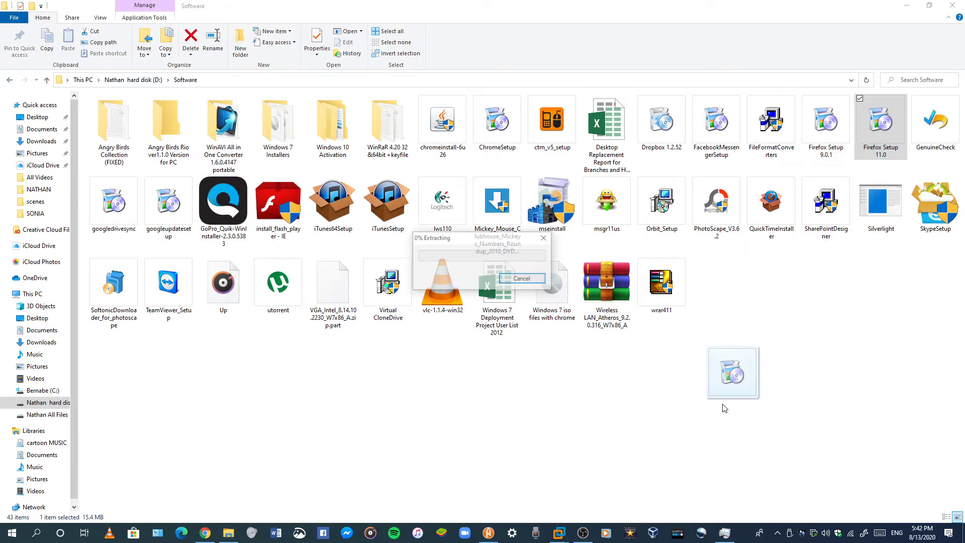
left_click_drag(724, 407, 620, 330)
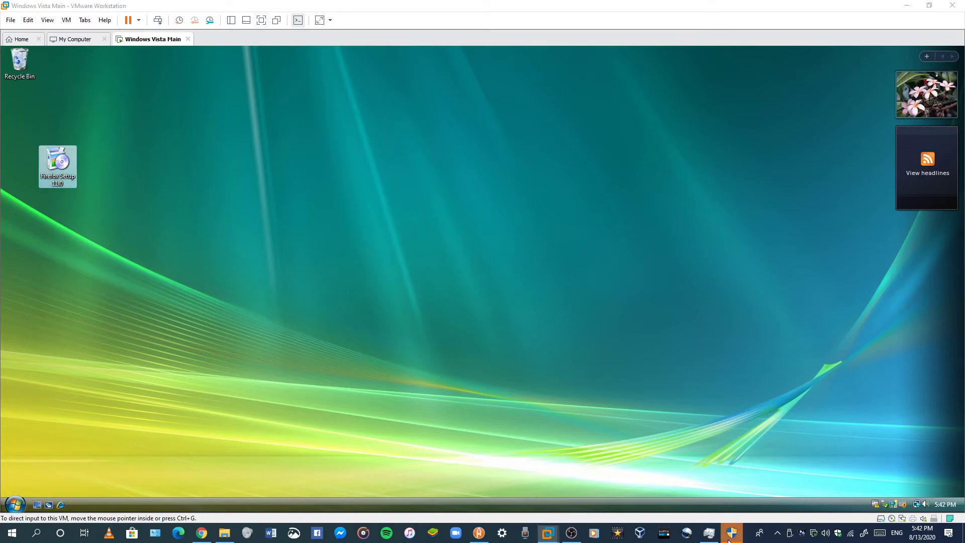
right_click(721, 524)
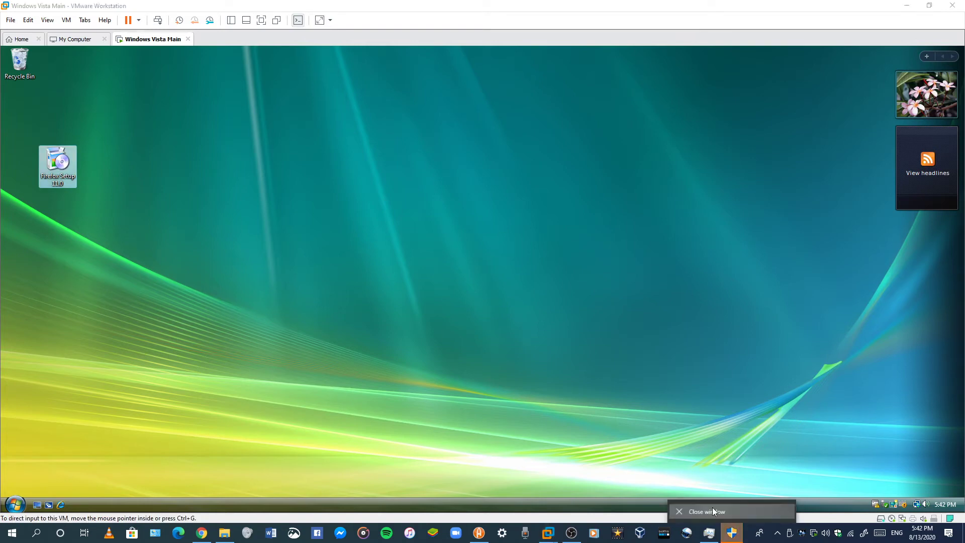
left_click(712, 509)
left_click_drag(27, 131, 19, 112)
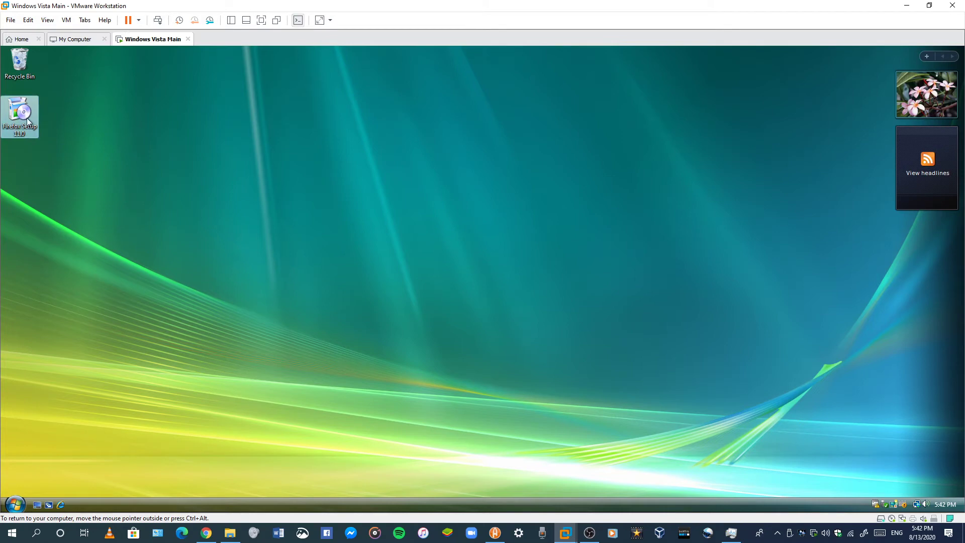
Step: Install Firefox 11.0 in Vista with the Standard setup as the default web browser, and launch it
double_click(26, 117)
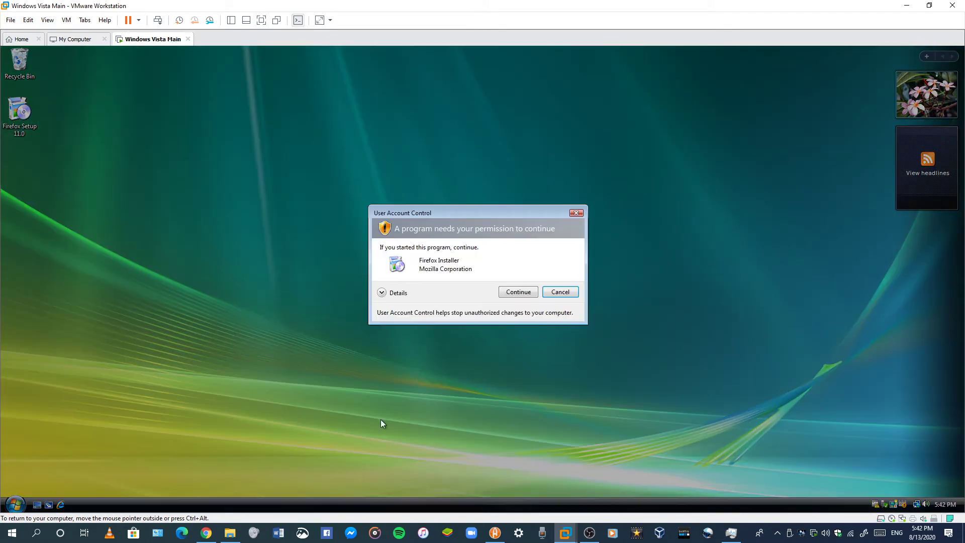
left_click(520, 294)
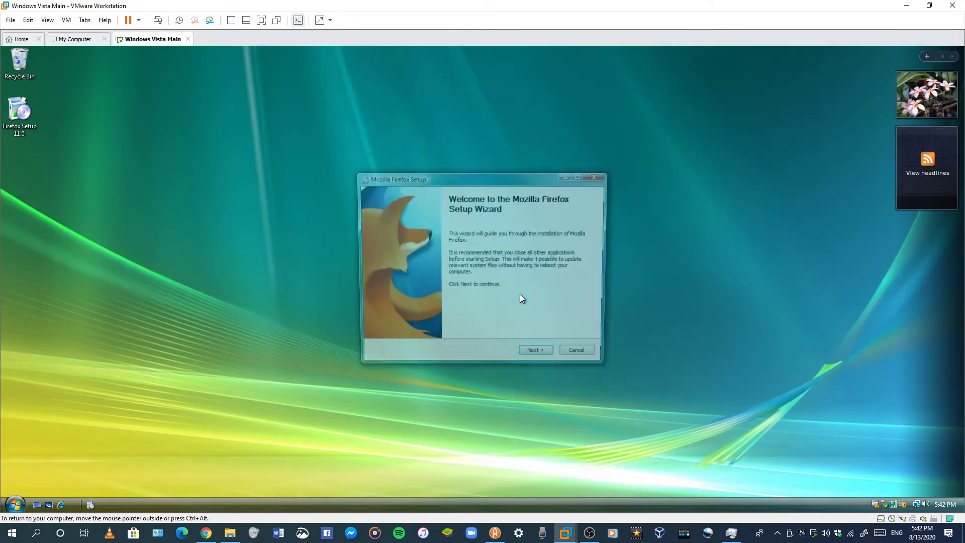
left_click(535, 357)
left_click(536, 358)
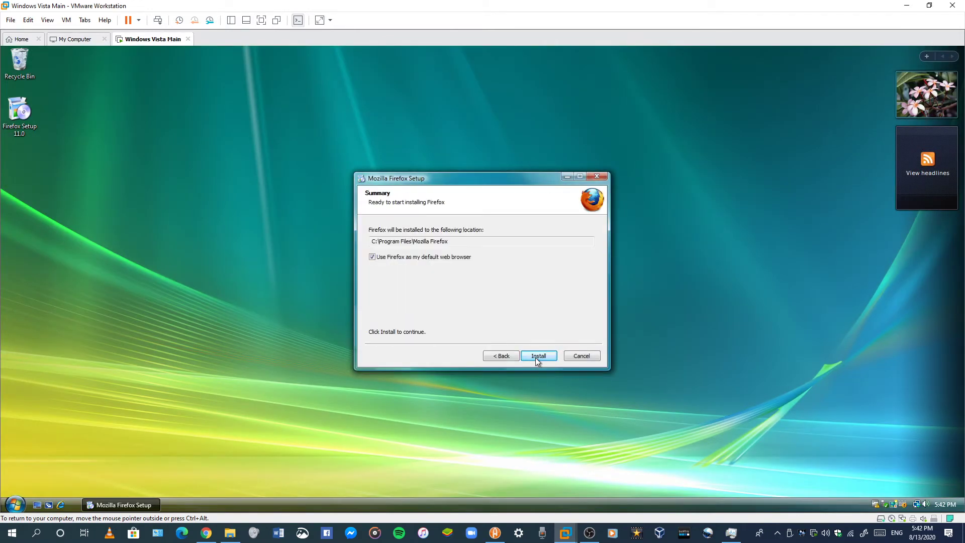
left_click(535, 357)
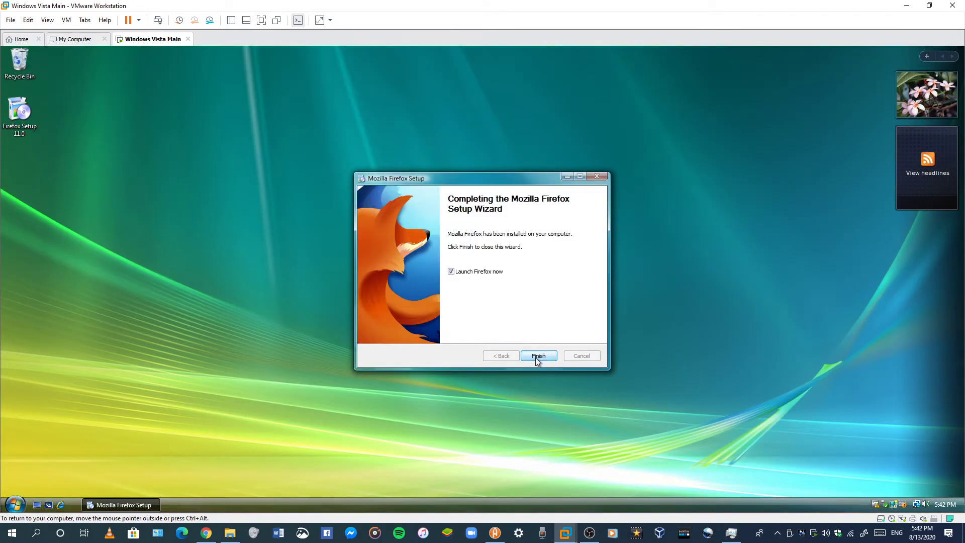
left_click(535, 357)
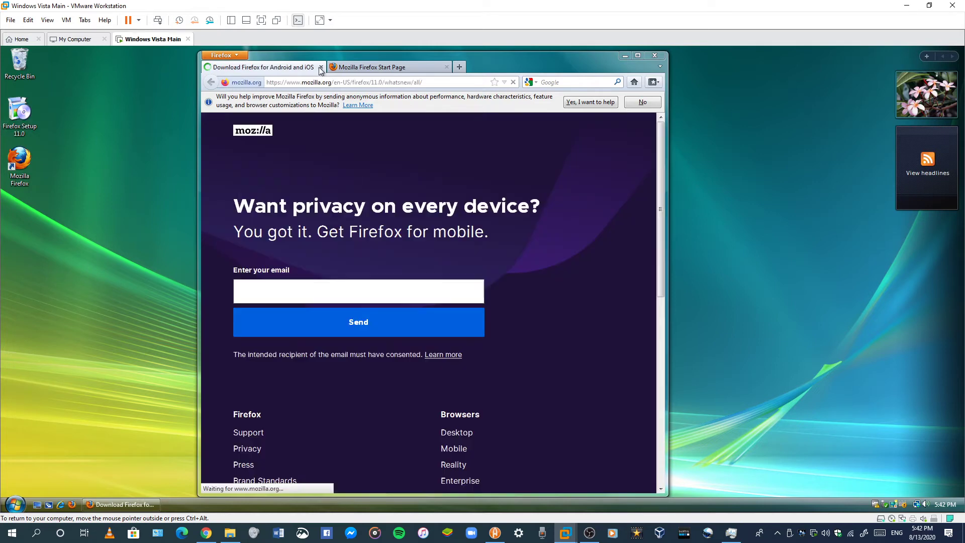
Step: Close the Firefox for mobile download tab and search Google for "meet" from the start page
left_click(320, 67)
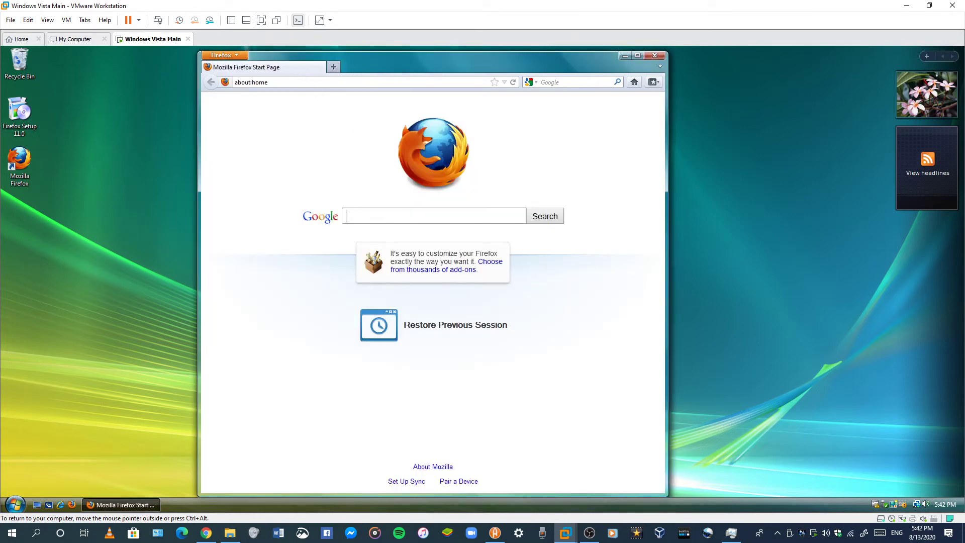
type("meet")
key("Return")
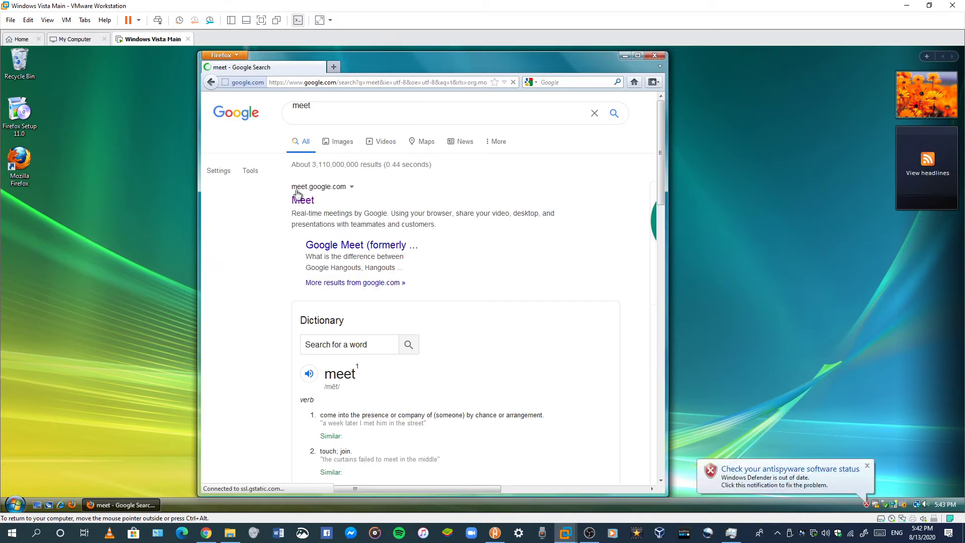
Step: Open the Meet search result, follow its Chrome download through to the ChromeSetup.exe prompt, and dismiss that prompt
left_click(303, 200)
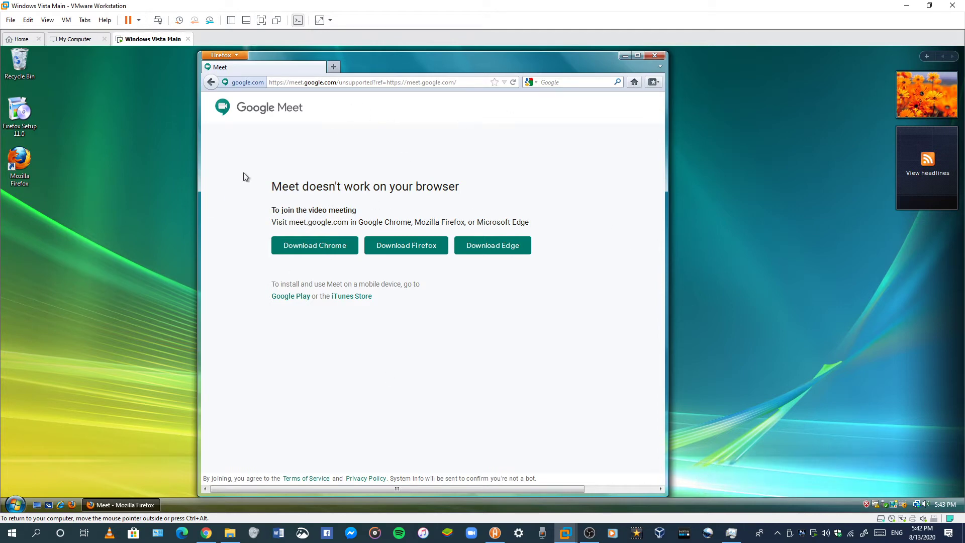
left_click(319, 255)
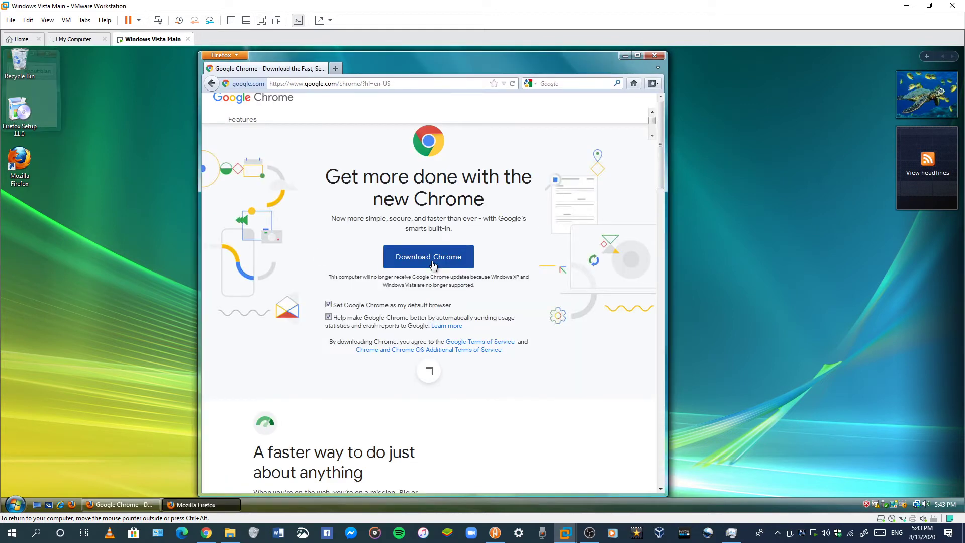
left_click(432, 257)
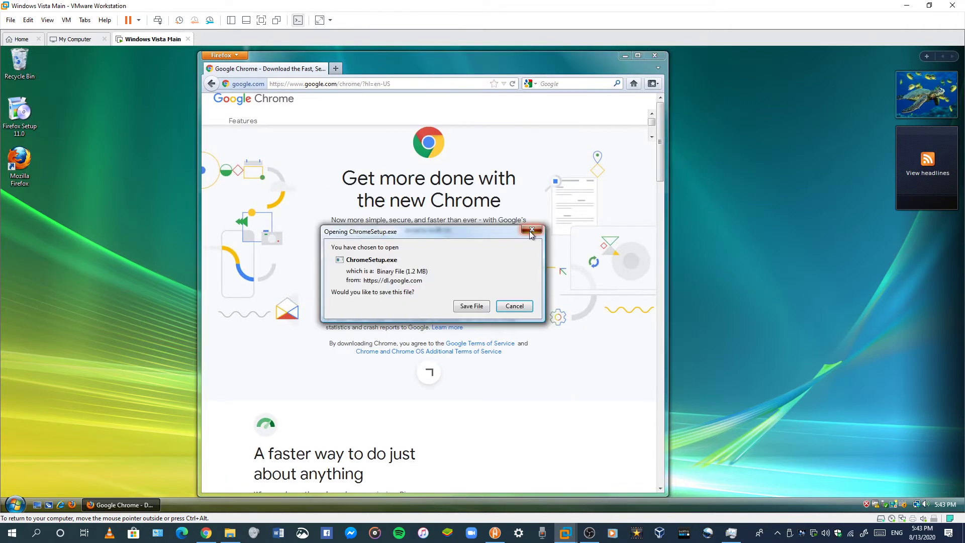
left_click(468, 306)
scroll(502, 284, "down", 10)
scroll(462, 344, "up", 8)
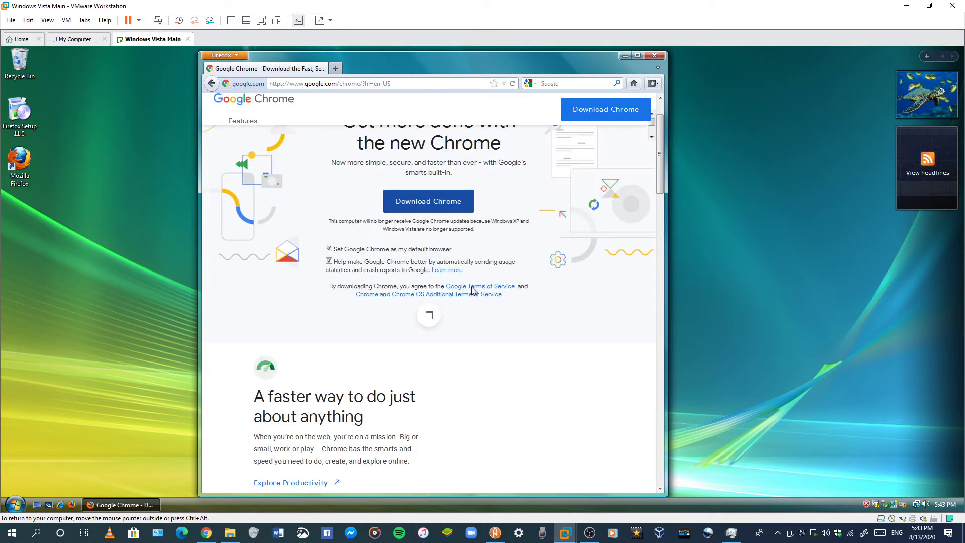
scroll(428, 291, "up", 2)
Step: Go back to the Google results for "meet" and look through them
left_click(212, 83)
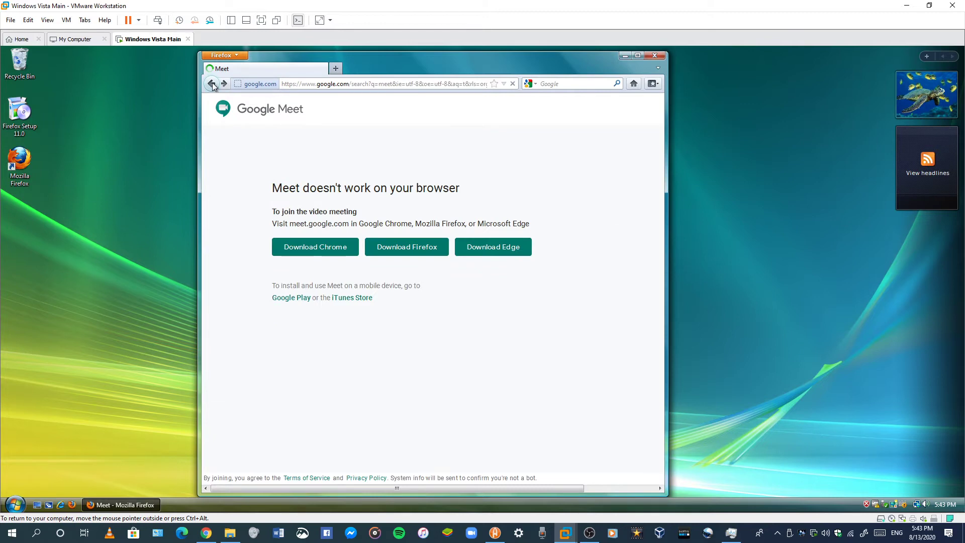
left_click(212, 84)
scroll(388, 353, "down", 10)
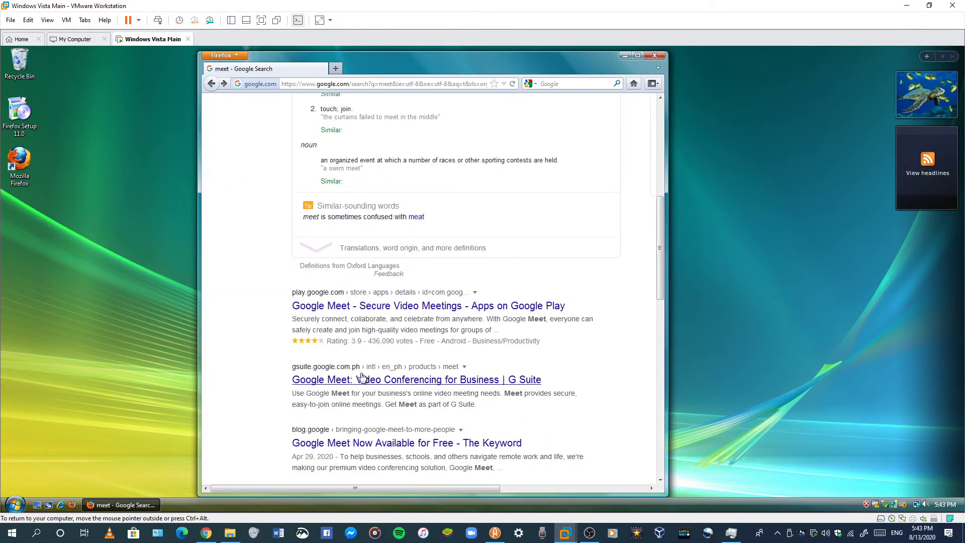
scroll(388, 353, "up", 10)
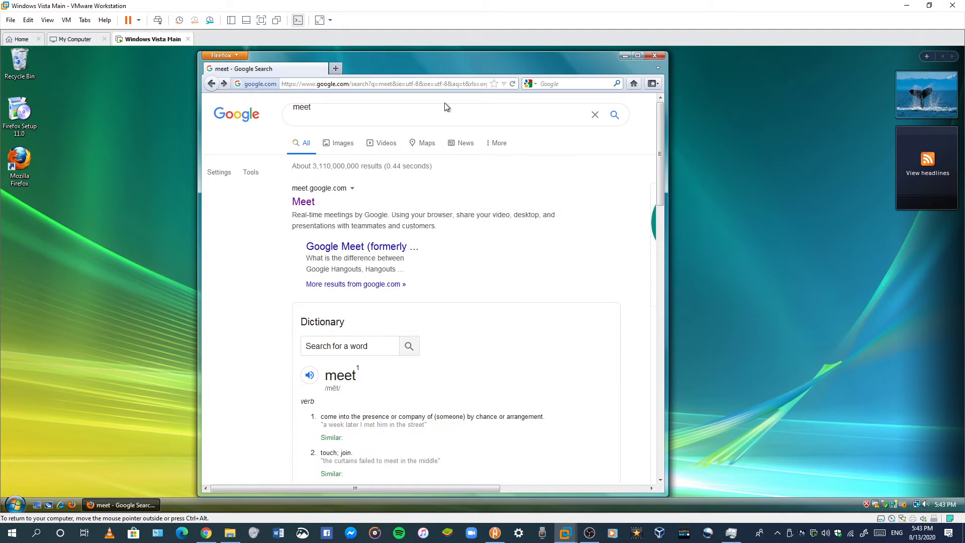
Step: Close Firefox and shut down Windows Vista
left_click(645, 58)
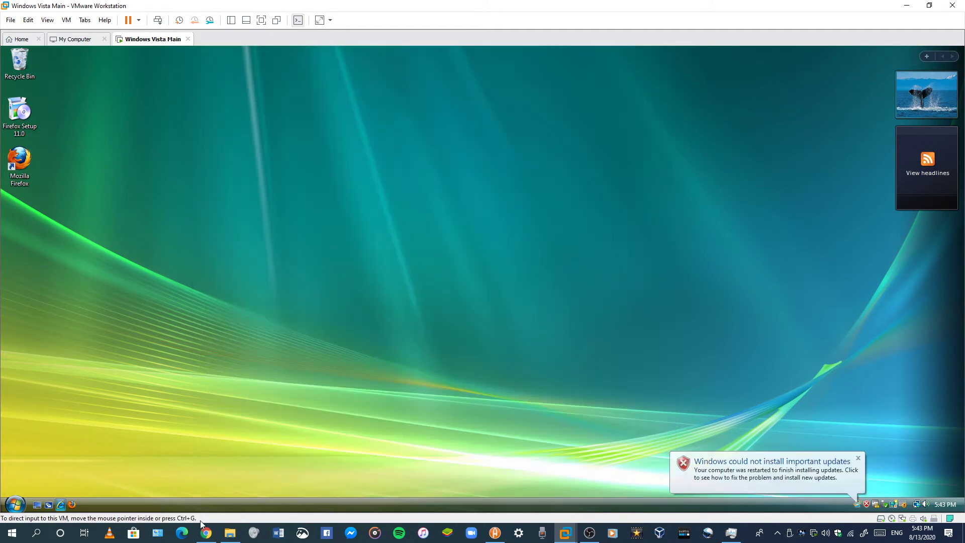
left_click(10, 504)
left_click(193, 487)
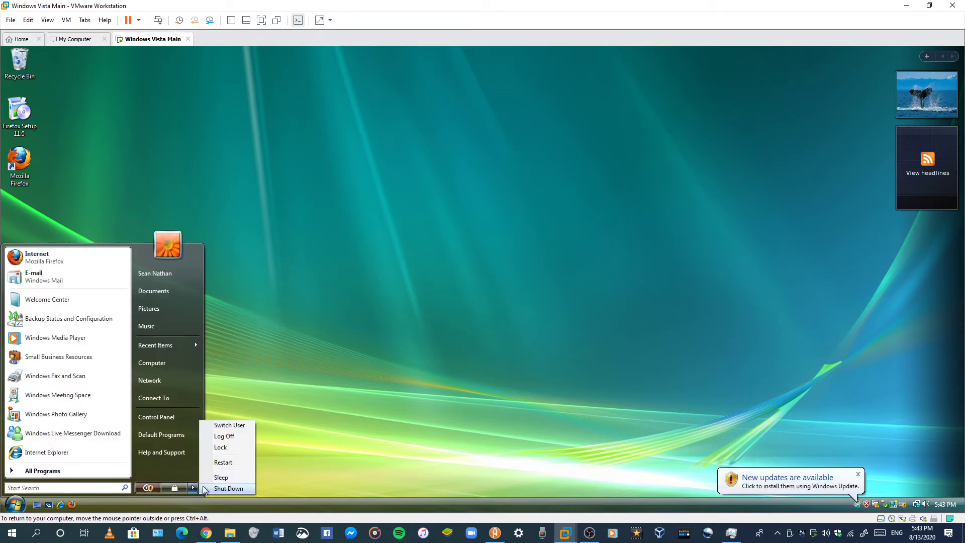
left_click(204, 487)
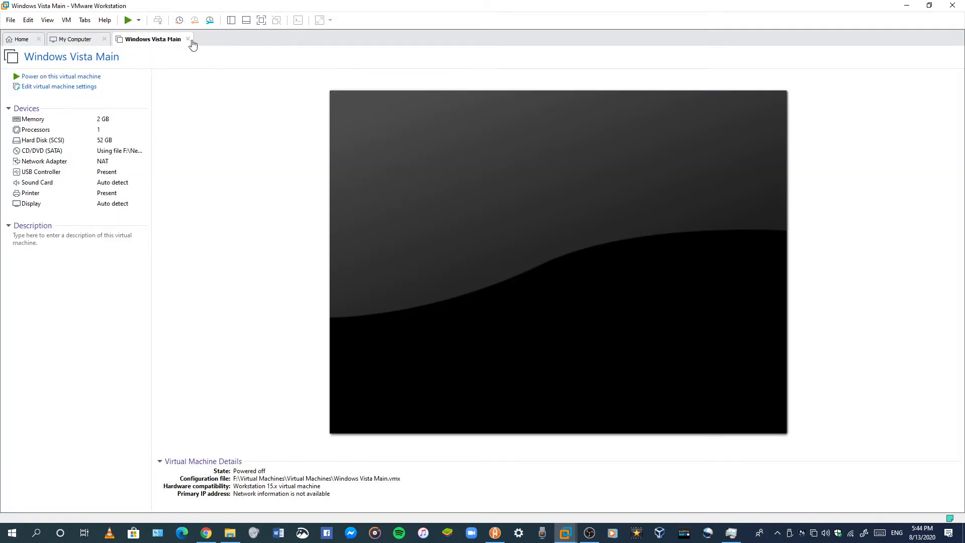
Step: Close the Windows Vista Main machine's view, open the Windows Vienna virtual machine and power it on
left_click(188, 39)
right_click(69, 146)
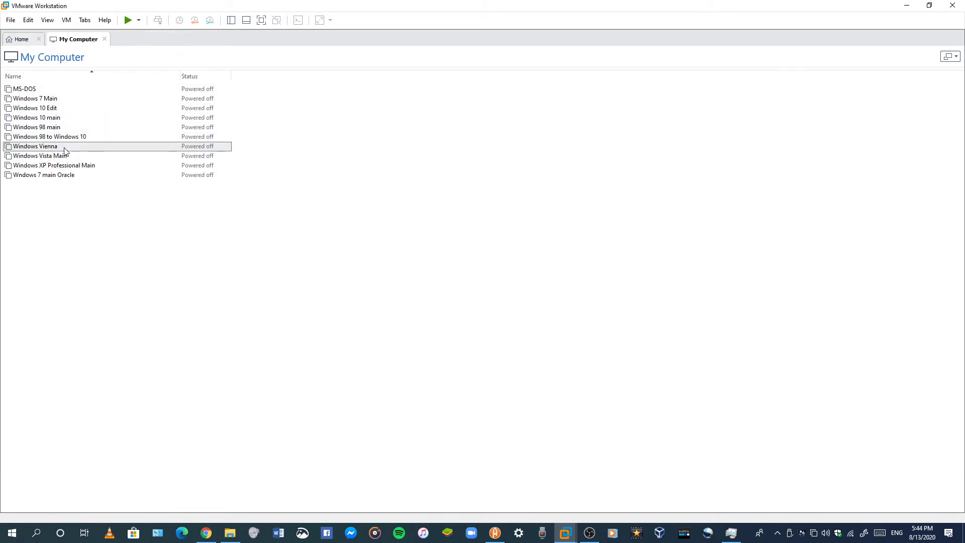
key("Escape")
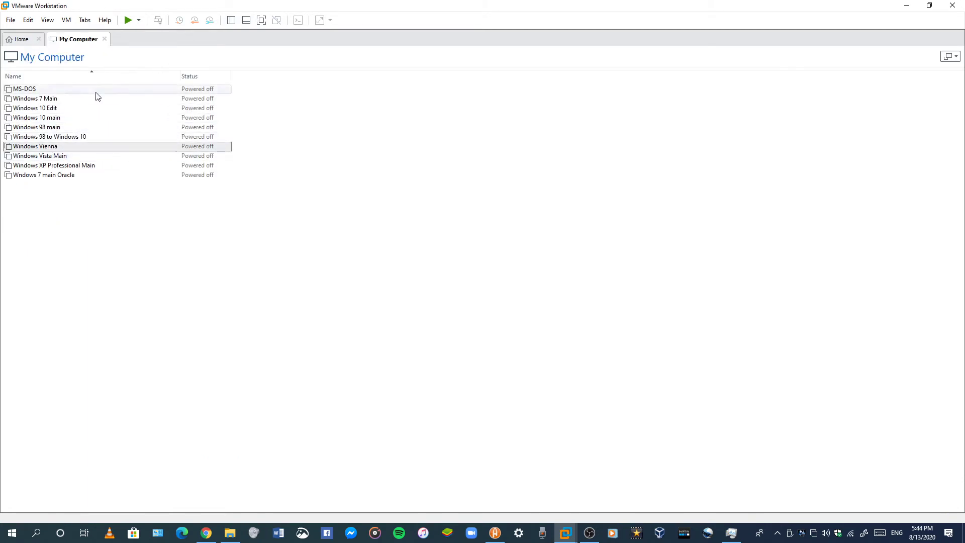
key("Return")
left_click(206, 533)
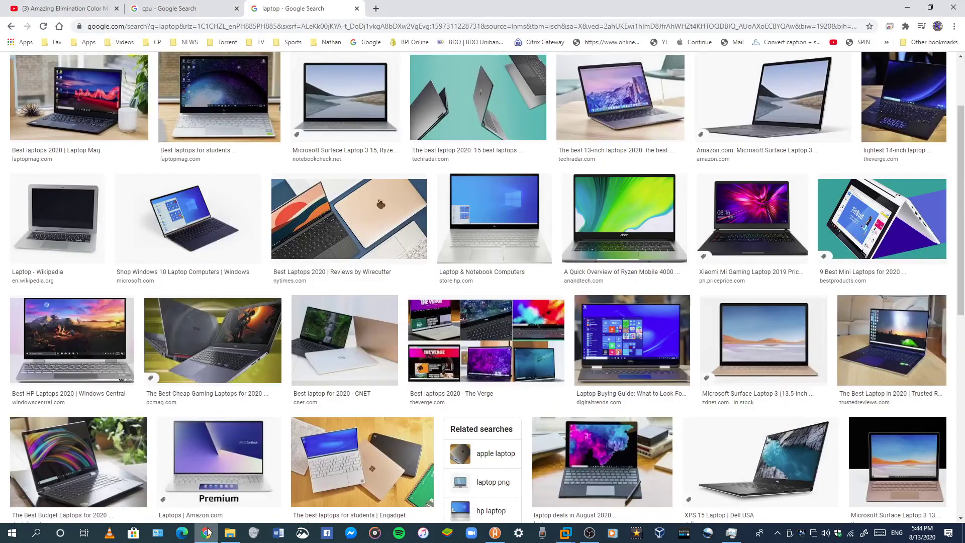
left_click(495, 532)
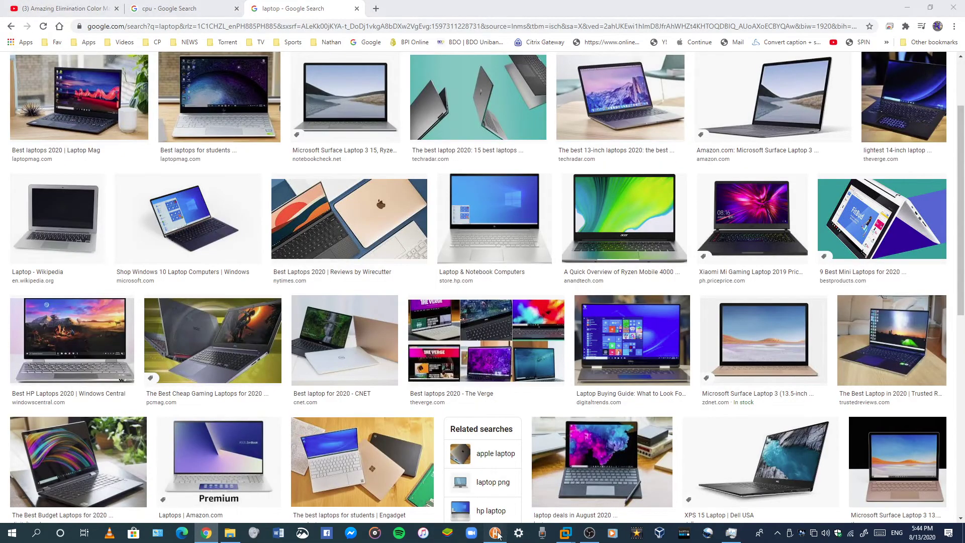
mouse_move(566, 536)
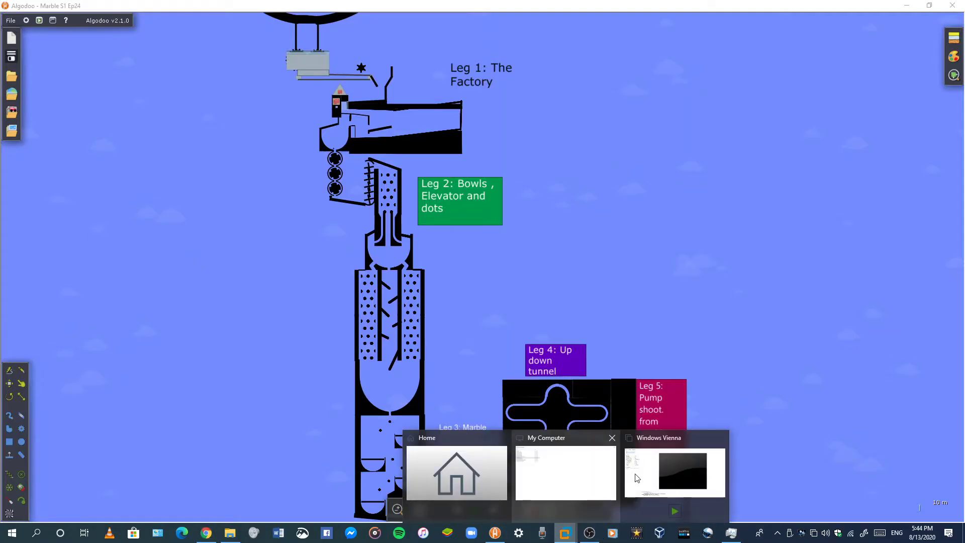
left_click(639, 476)
left_click(77, 78)
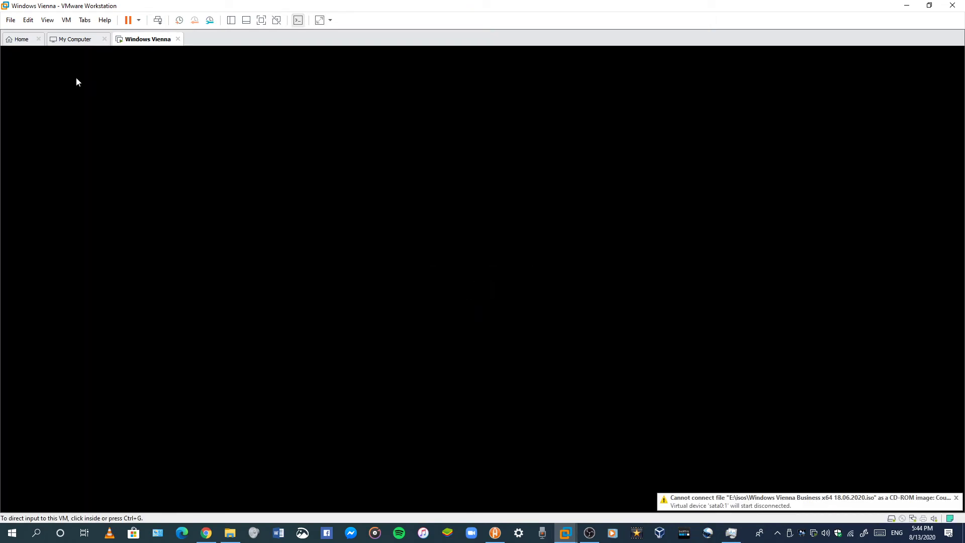
left_click(206, 532)
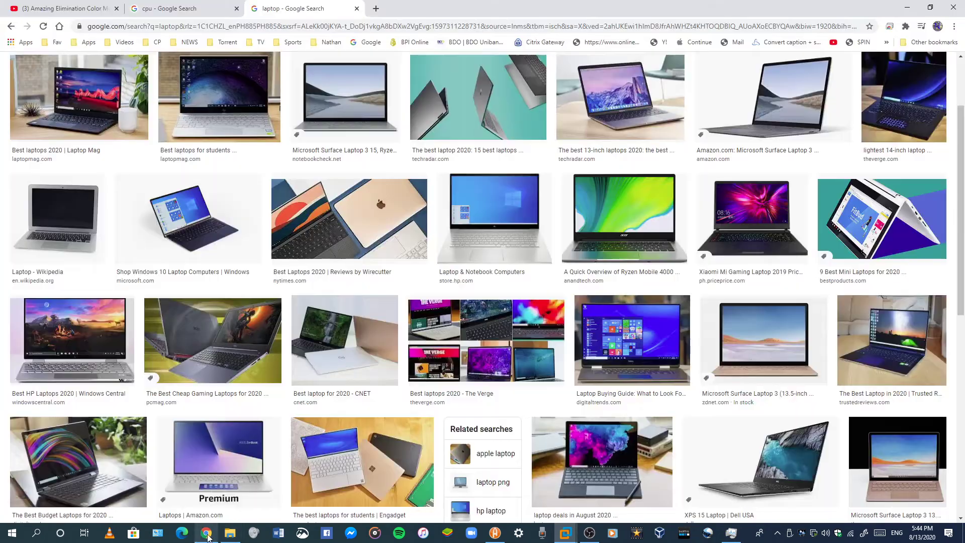
left_click(150, 8)
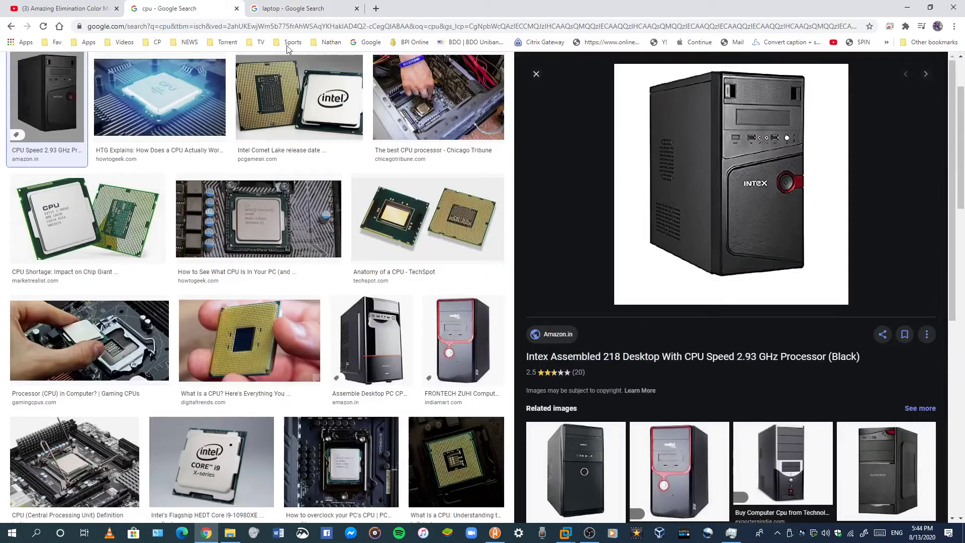
left_click(293, 5)
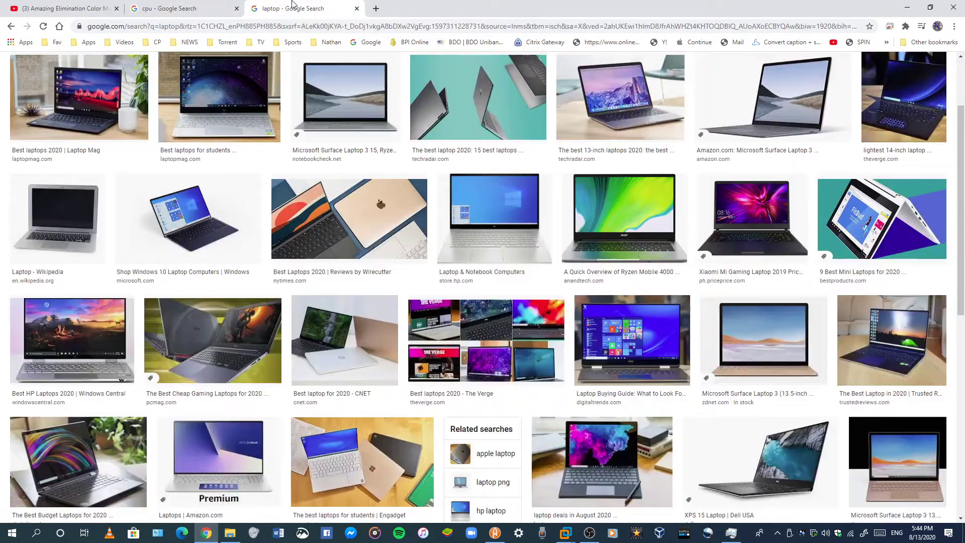
left_click(495, 533)
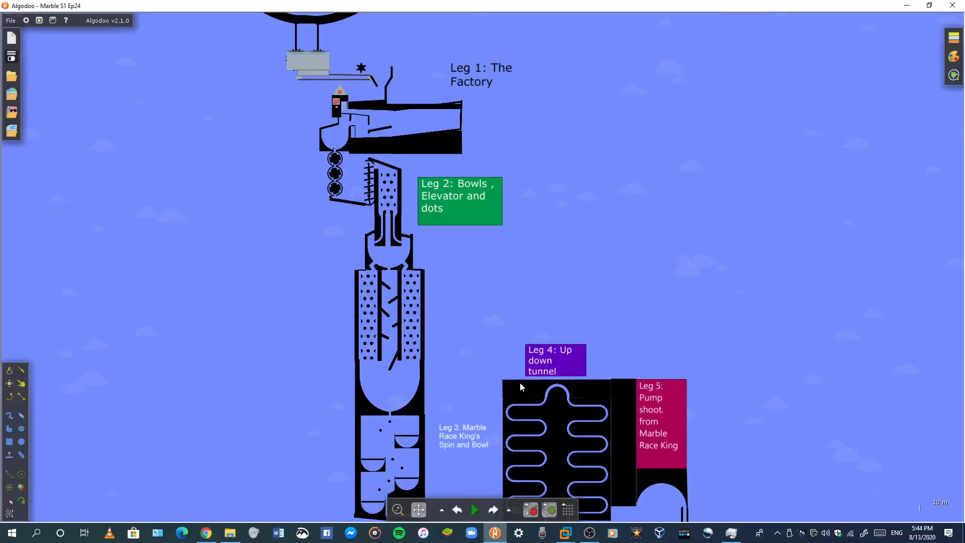
left_click(650, 470)
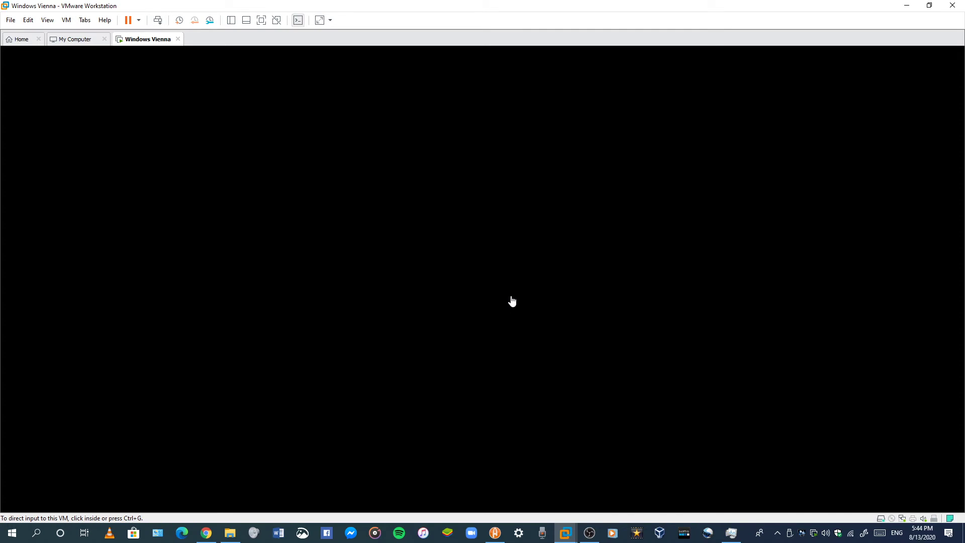
Step: Direct input to the Windows Vienna machine and log in by entering the account password
left_click(517, 300)
key("ctrl+alt")
left_click(41, 82)
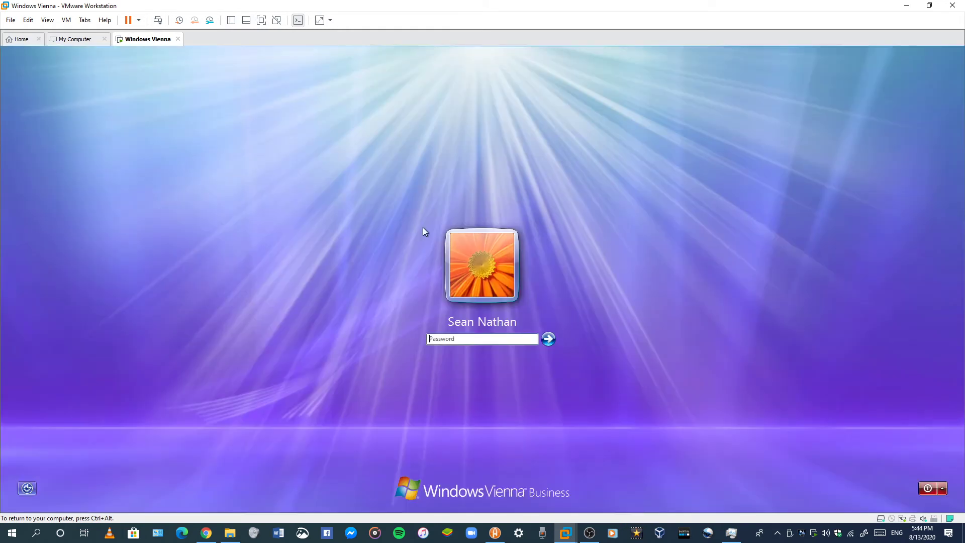
type("••")
key("Return")
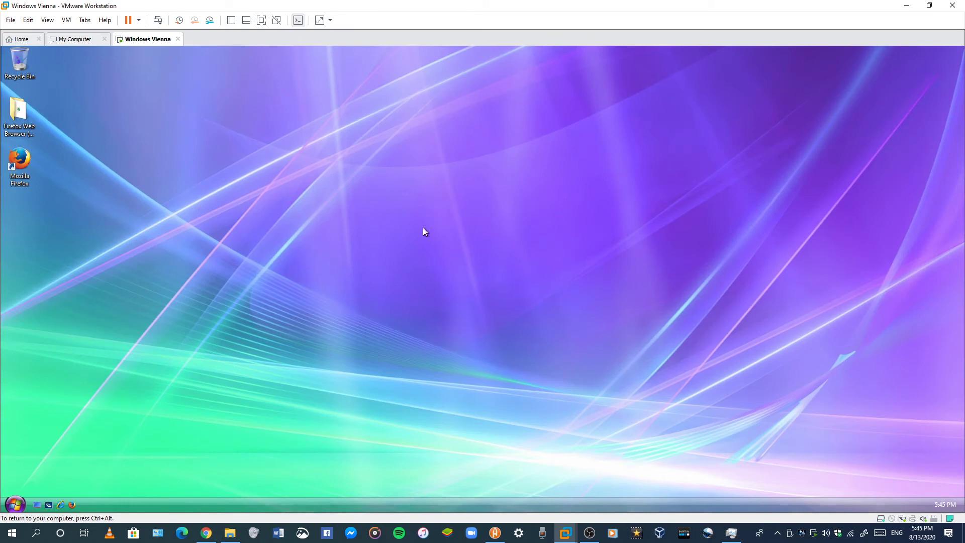
Step: Open the Firefox Web Browser (delete after installation) desktop folder and close the Set Network Location prompt without choosing a location
left_click_drag(463, 191, 151, 262)
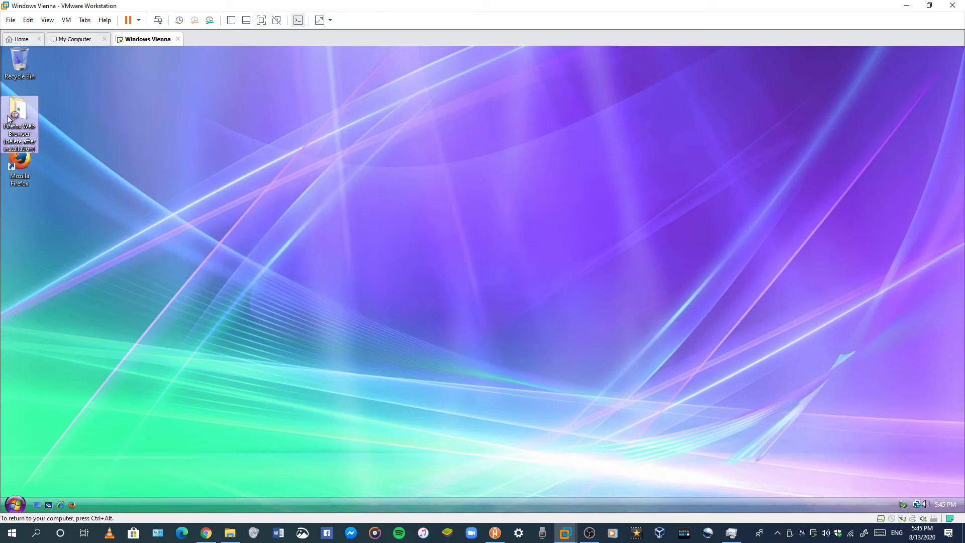
double_click(8, 119)
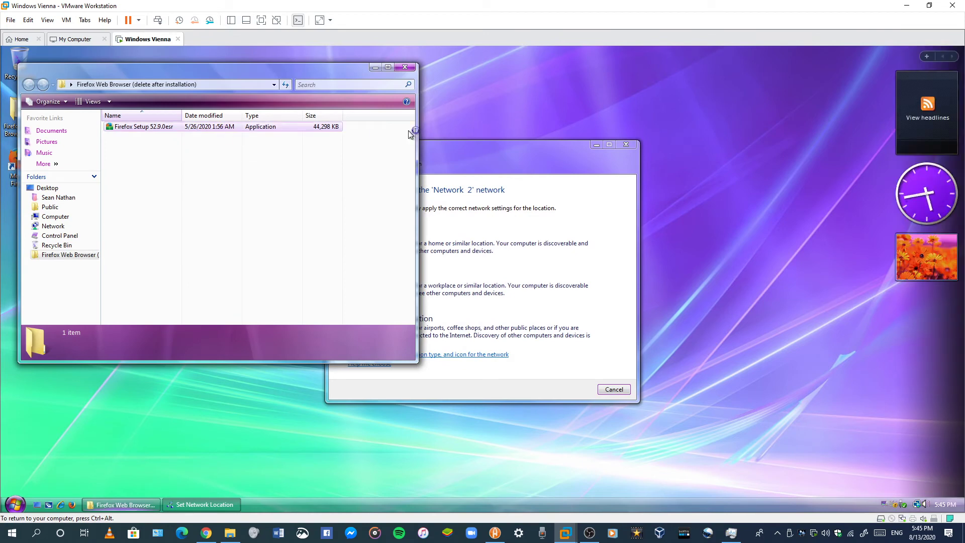
left_click(618, 146)
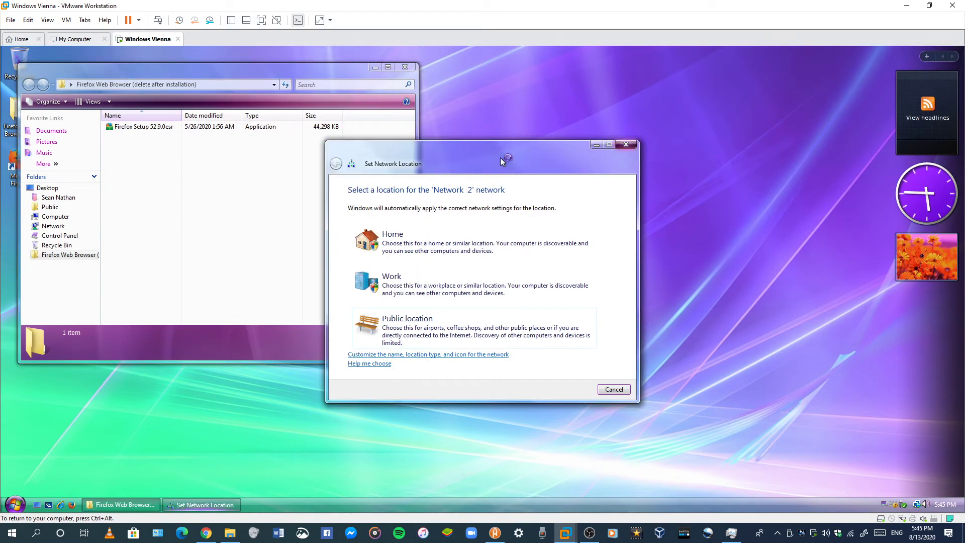
left_click(624, 145)
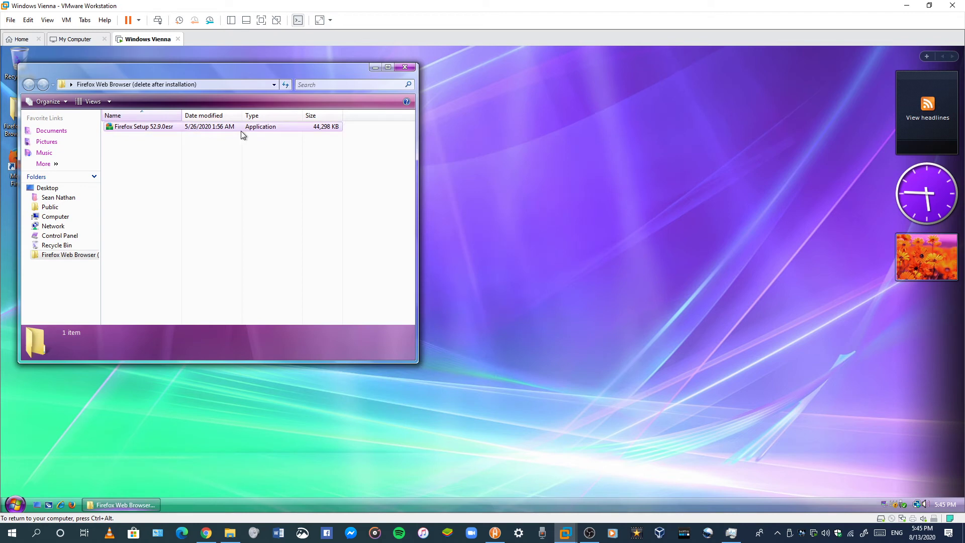
Step: Move the Firefox Setup 52.9.0esr installer onto the Vienna desktop and try to copy it to the host's Software folder
left_click_drag(226, 129, 234, 511)
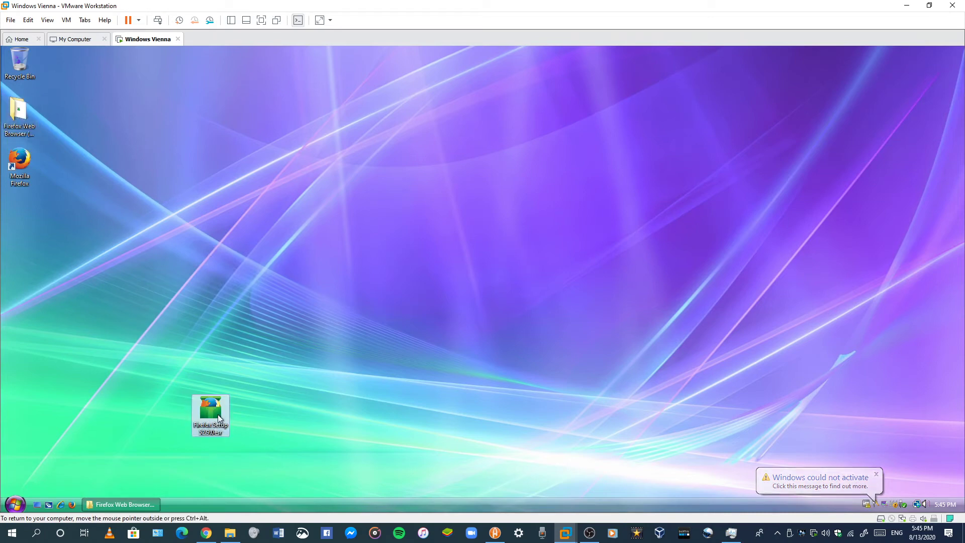
left_click_drag(218, 414, 765, 318)
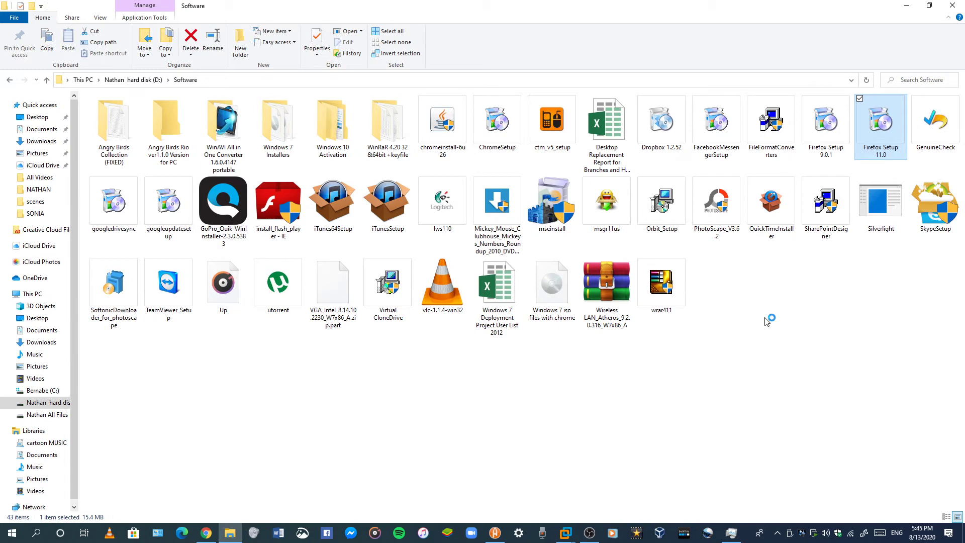
mouse_move(561, 531)
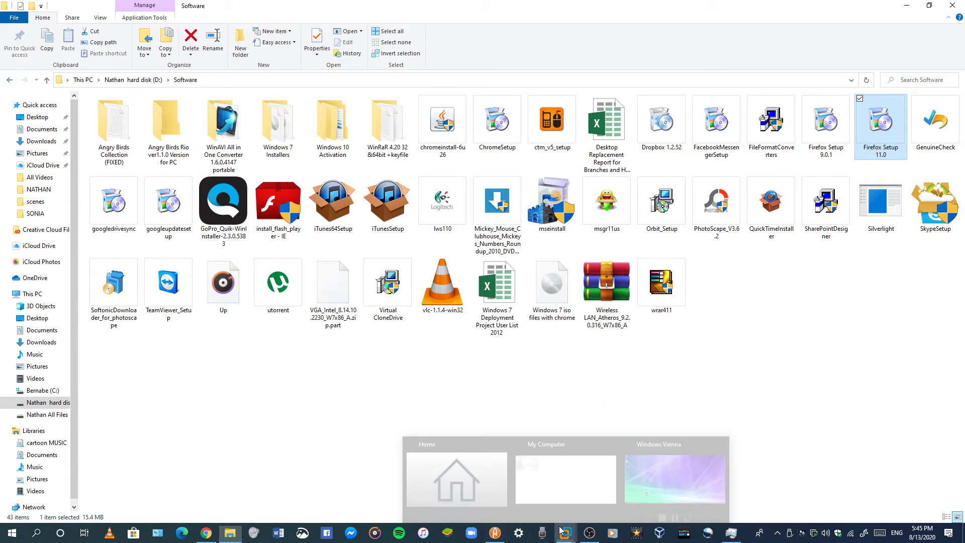
left_click(661, 476)
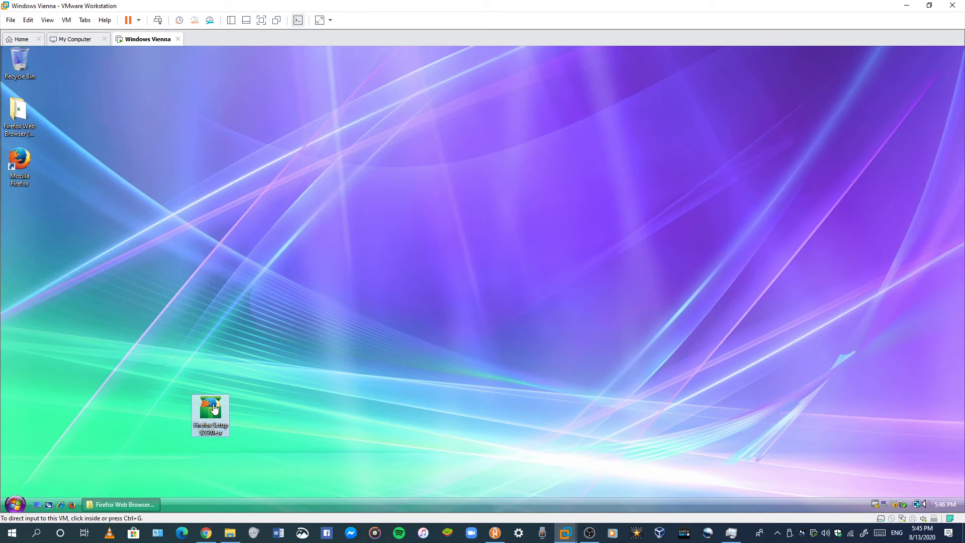
Step: Move the Firefox Setup 52.9.0esr installer from the Vienna desktop to the Recycle Bin
left_click(214, 408)
key("Delete")
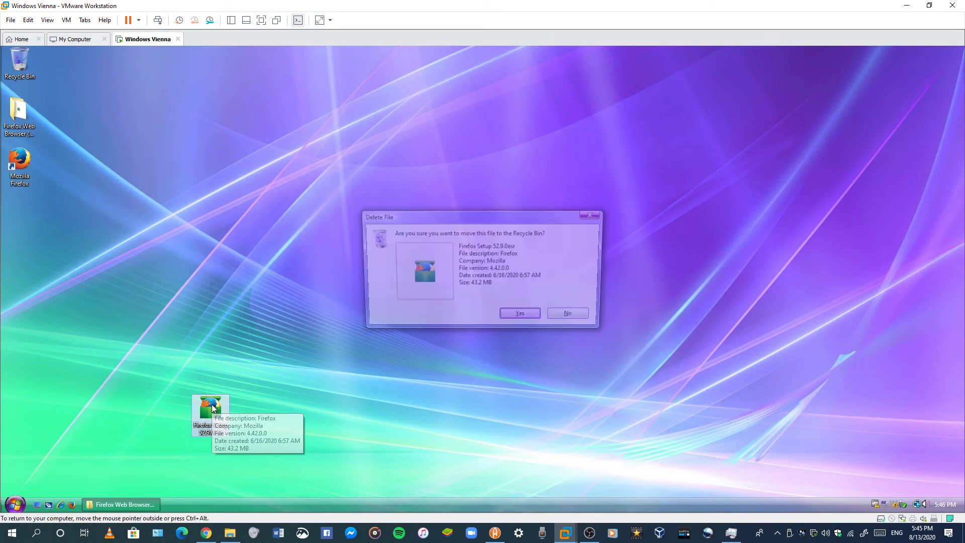
left_click(517, 315)
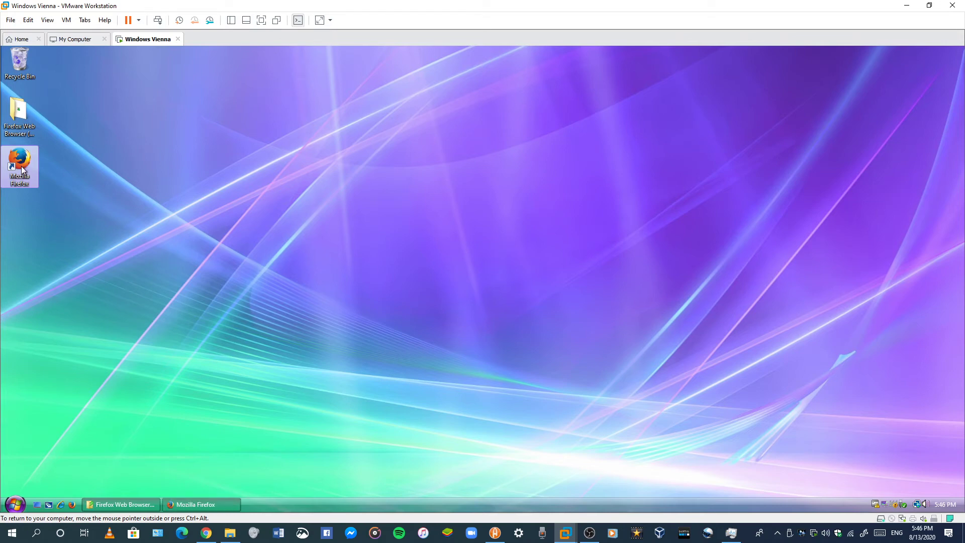
Step: Launch Mozilla Firefox in Vienna and close the Firefox Web Browser folder window
left_click(120, 504)
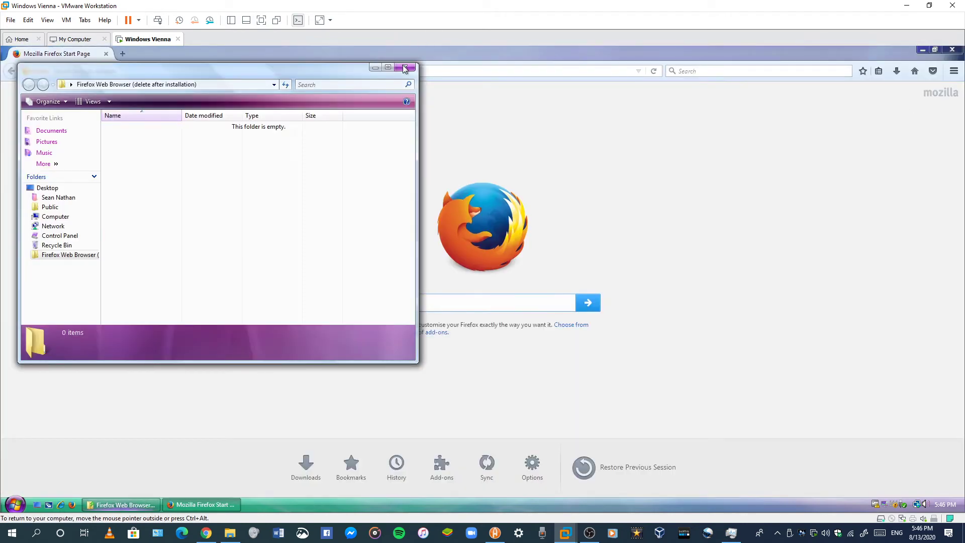
left_click(405, 67)
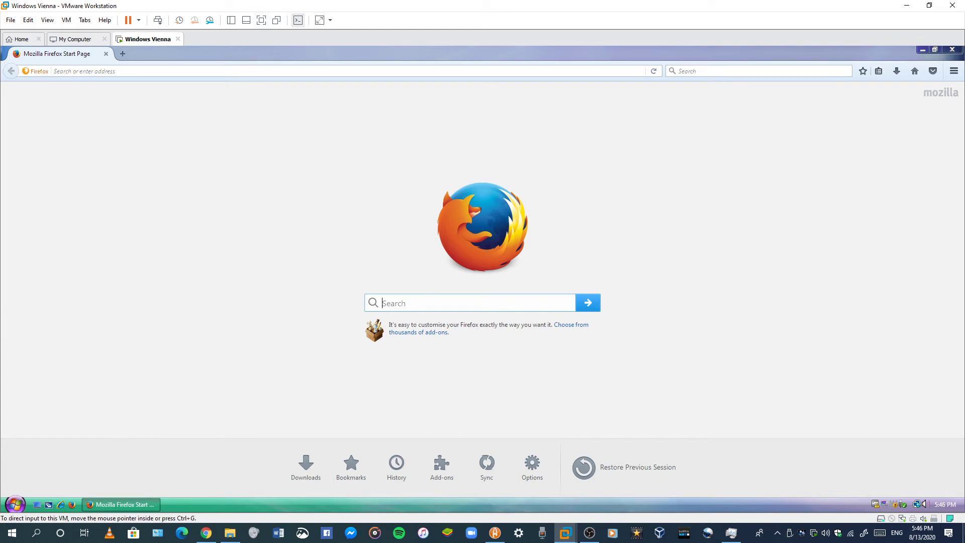
Step: Check the contents of the Firefox Web Browser (delete after installation) folder on the Vienna desktop and close the folder
left_click(38, 504)
double_click(19, 111)
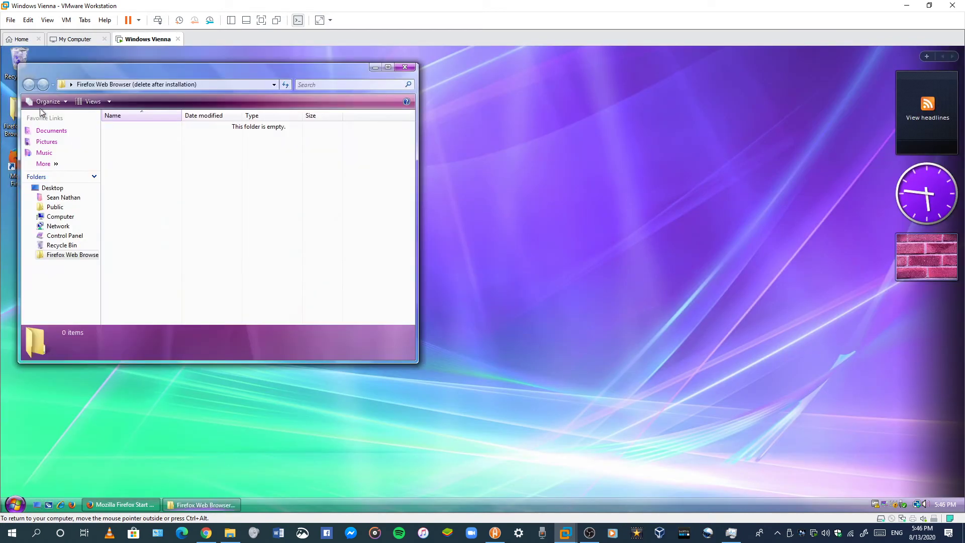
left_click(411, 69)
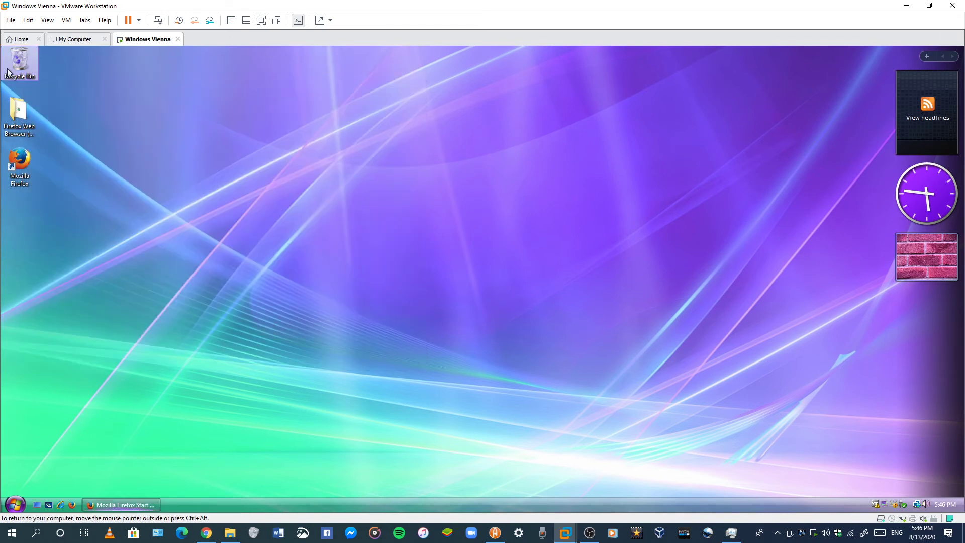
Step: Move Firefox Setup 52.9.0esr from the Recycle Bin into the Firefox Web Browser desktop folder, allowing the file operation, and check the folder
double_click(18, 61)
left_click_drag(121, 140, 18, 110)
left_click(468, 316)
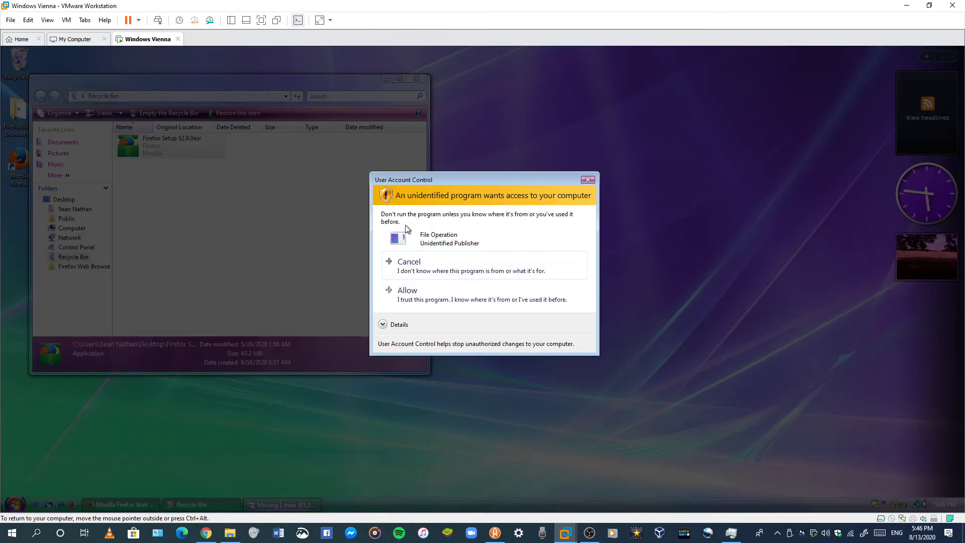
left_click(417, 292)
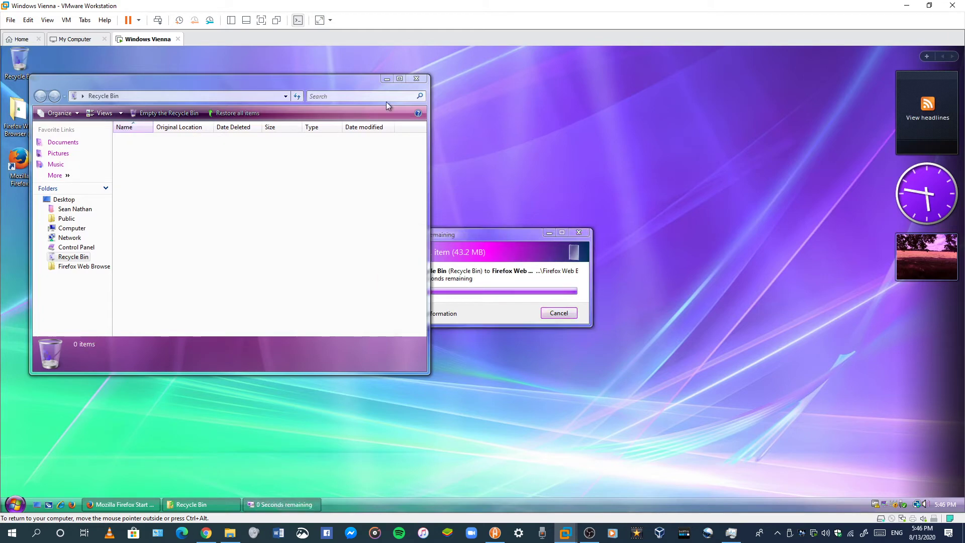
left_click(416, 79)
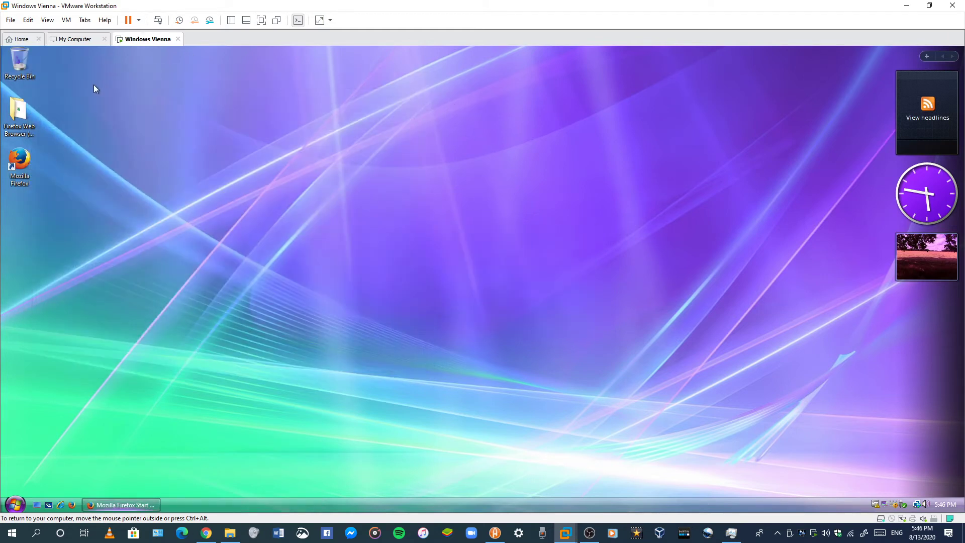
double_click(12, 117)
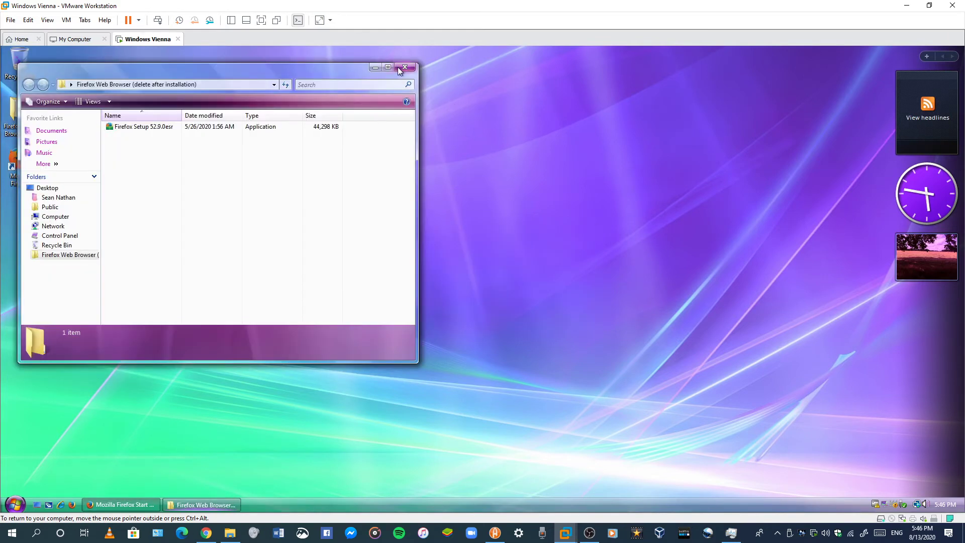
left_click(409, 65)
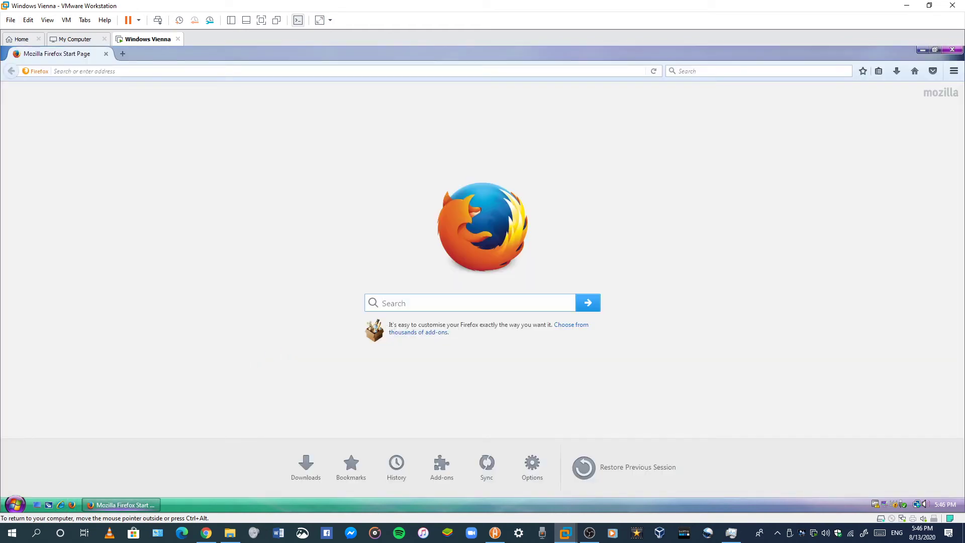
Step: Search for "meet" in Firefox, open the meet.google.com result, and close the browser
type("meet")
key("Return")
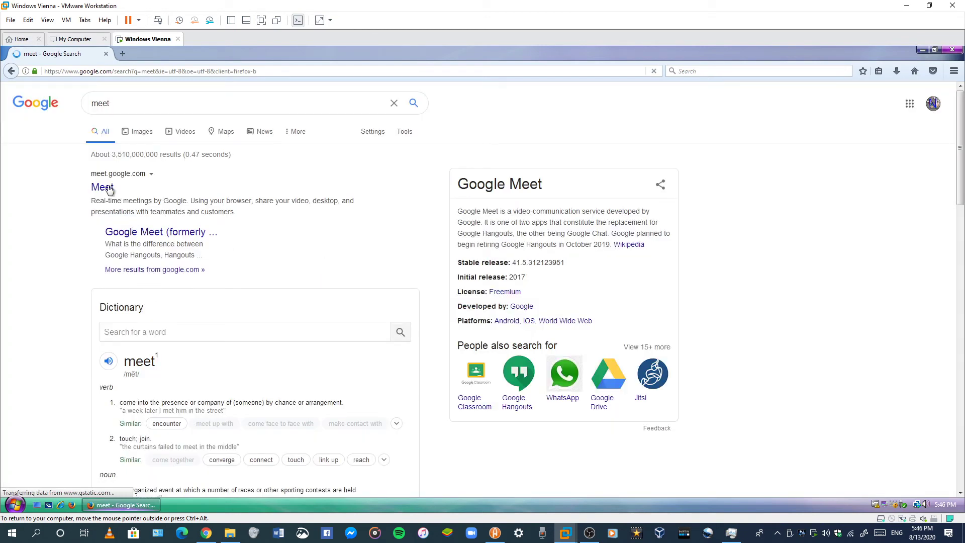
left_click(109, 188)
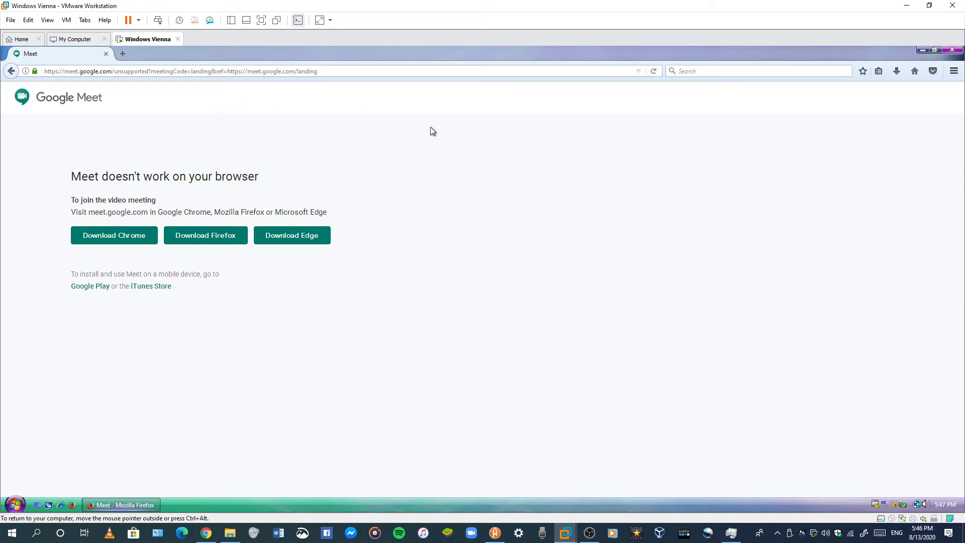
left_click(958, 51)
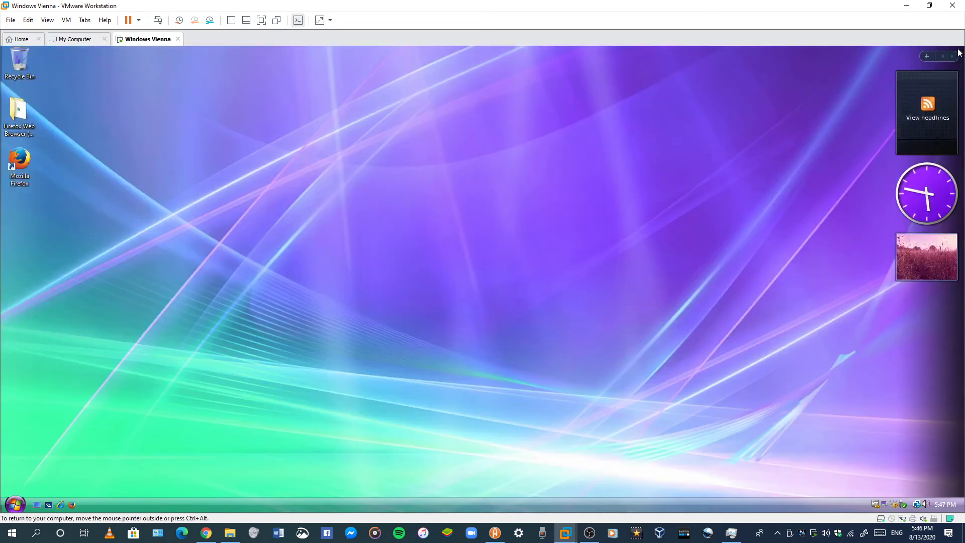
Step: Permanently dismiss the VMware Tools update reminder and put the Windows Vienna guest to sleep, dismissing the error message
left_click_drag(520, 178, 224, 404)
left_click(22, 502)
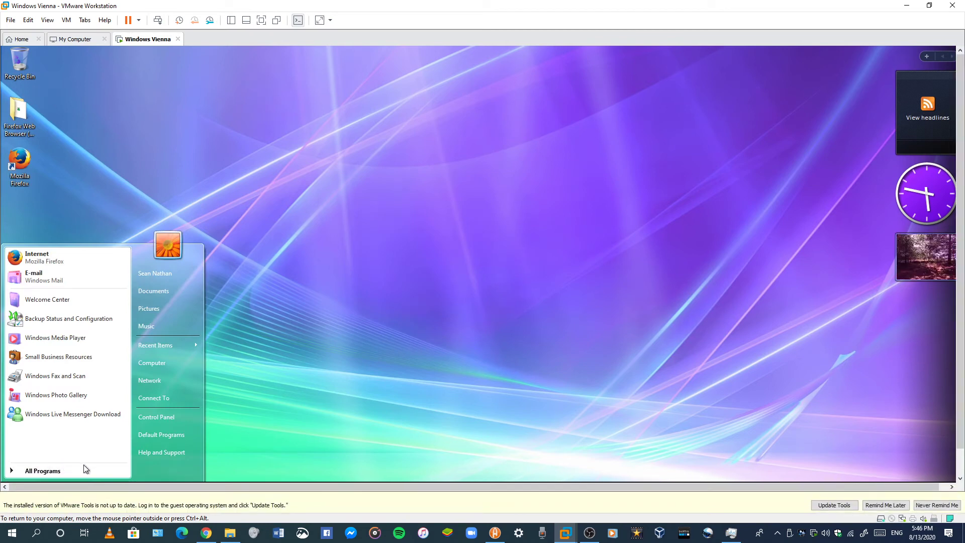
left_click(919, 506)
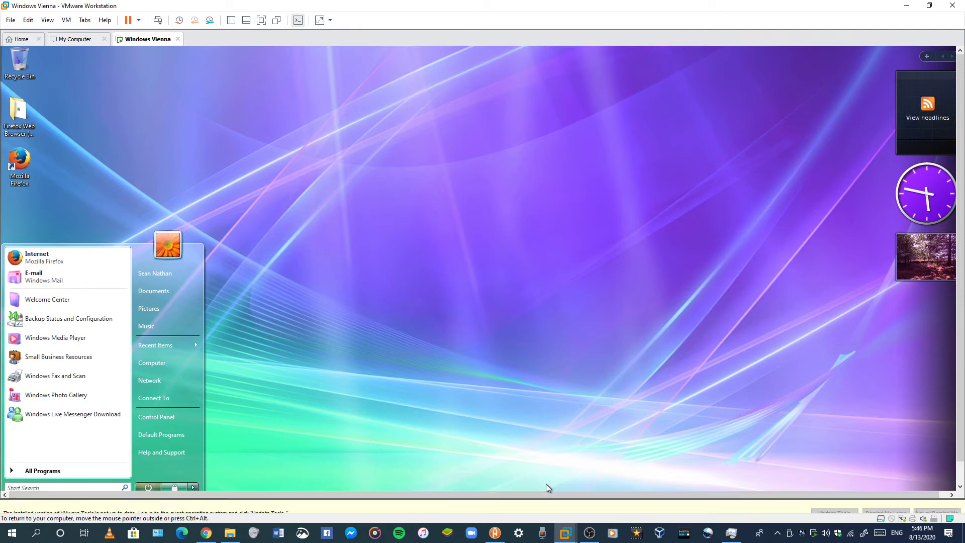
left_click(154, 487)
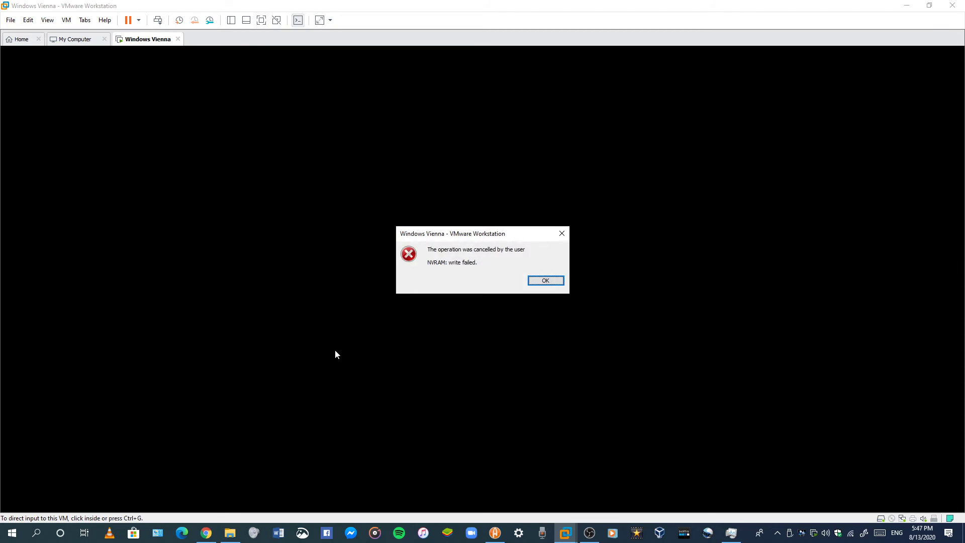
left_click(545, 280)
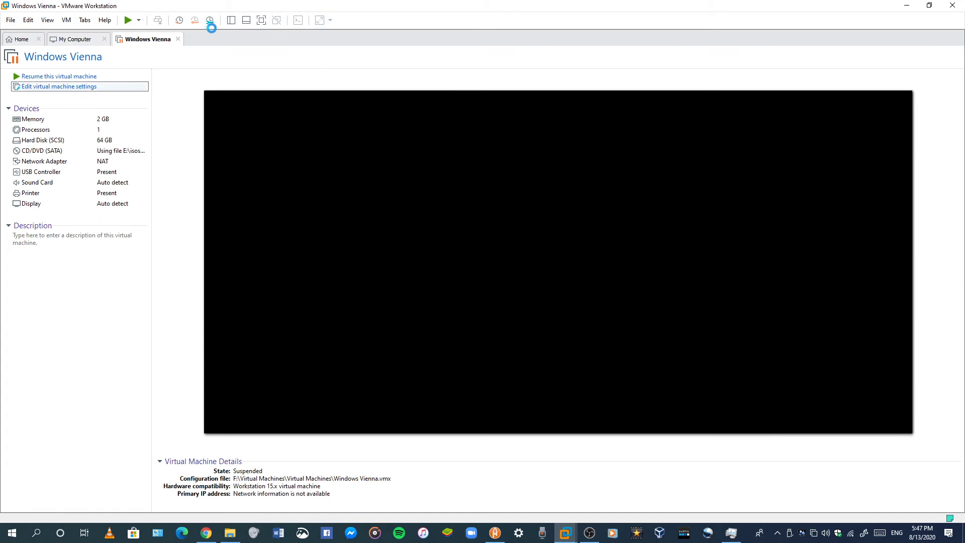
left_click(651, 94)
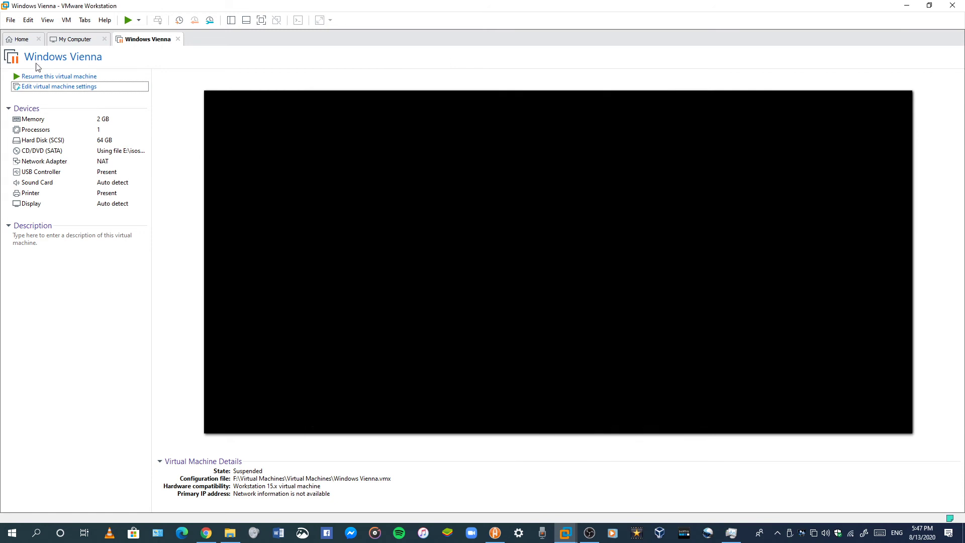
Step: Resume the Windows Vienna virtual machine and shut it down from the user-switching screen, confirming despite the logged-on user
left_click(129, 20)
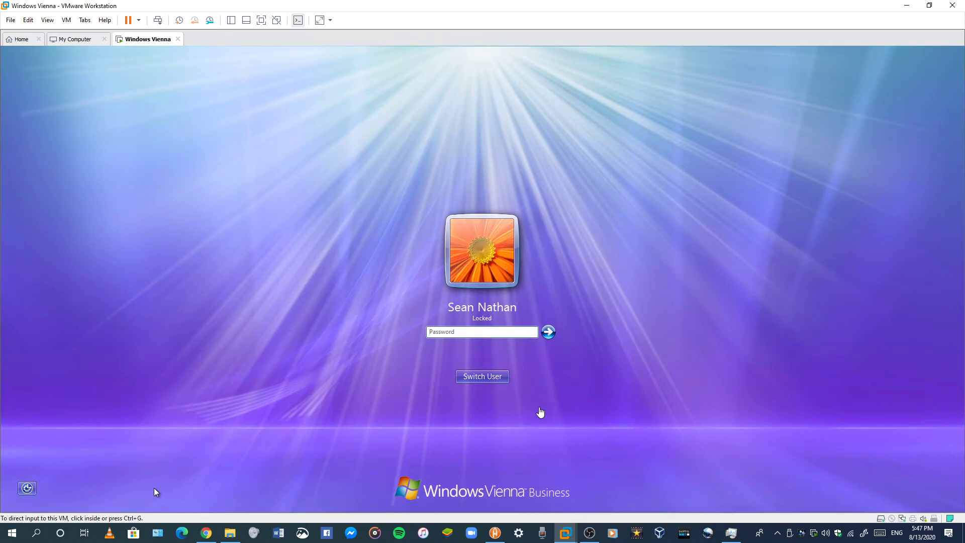
left_click(154, 487)
left_click(482, 376)
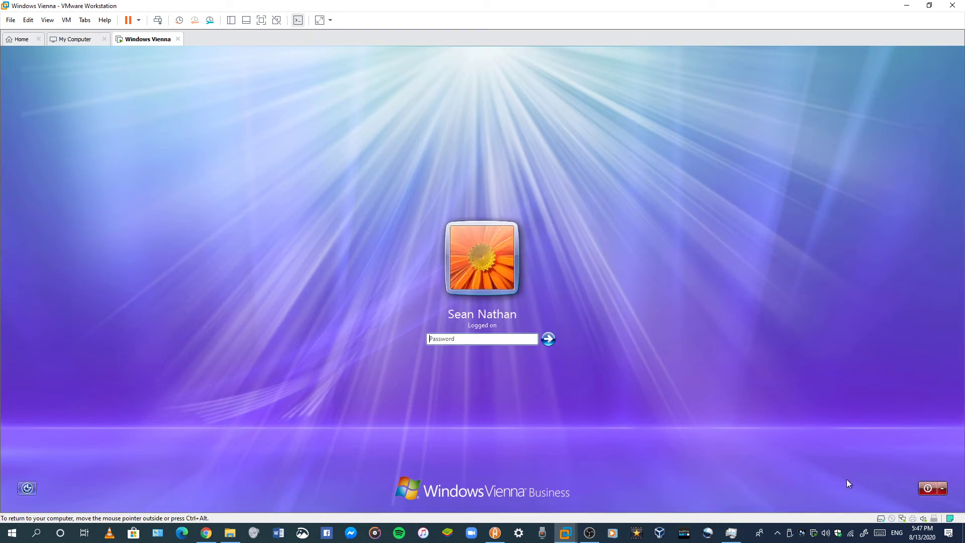
left_click(928, 488)
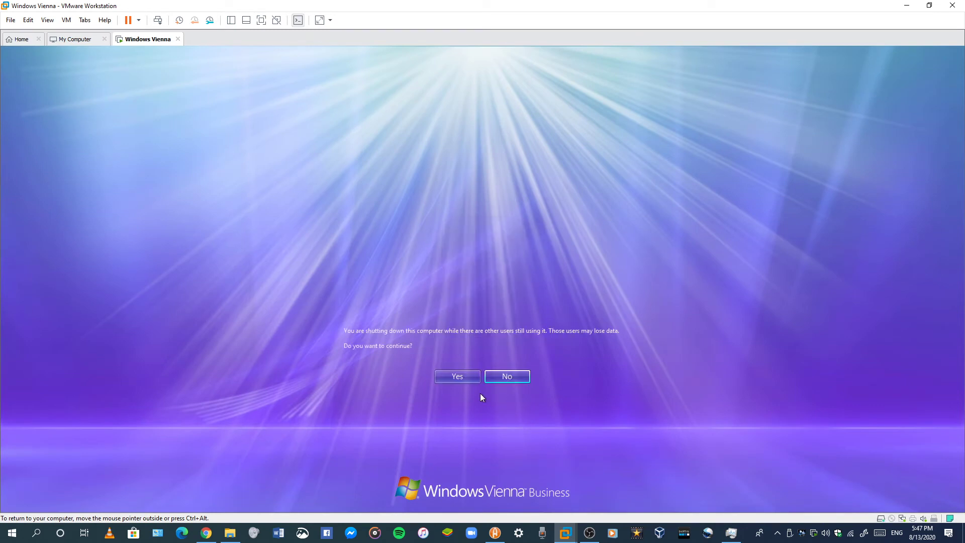
left_click(460, 377)
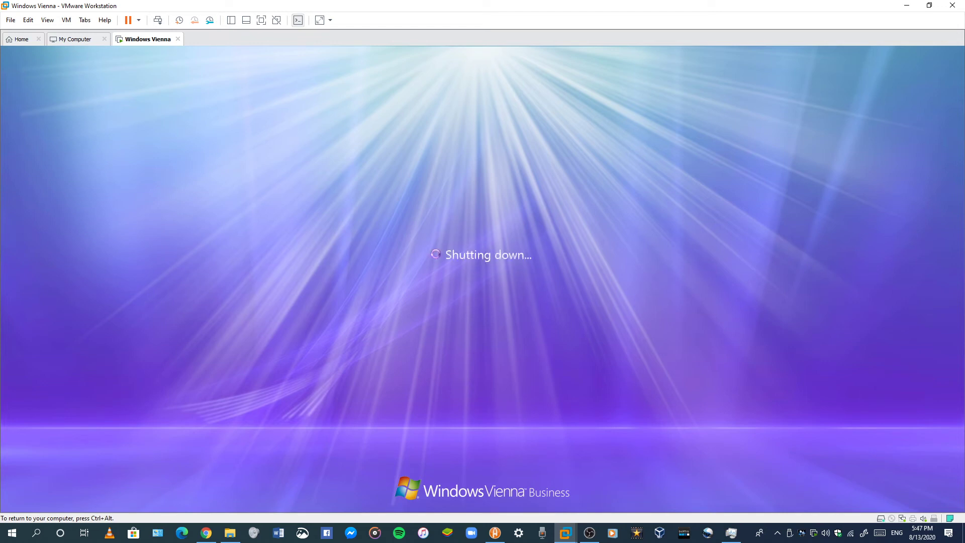
Step: Leave the virtual machine for the host desktop, switch to Google Chrome and open a new tab
key("ctrl+alt")
left_click(960, 539)
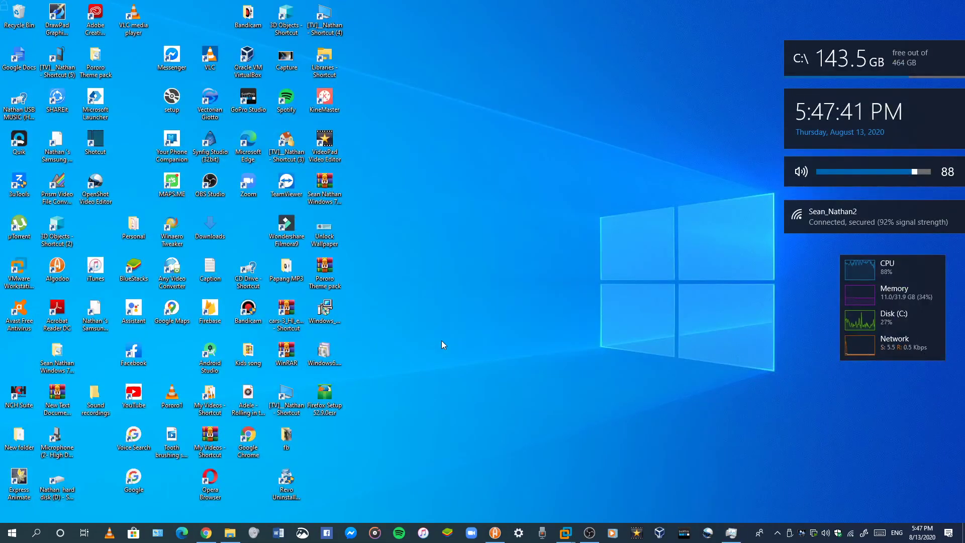
left_click_drag(441, 340, 735, 74)
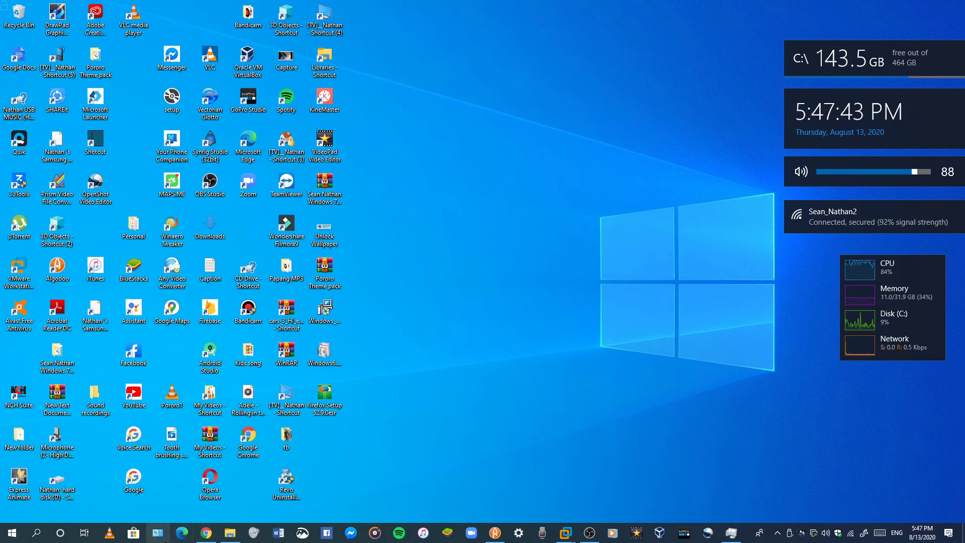
left_click(215, 536)
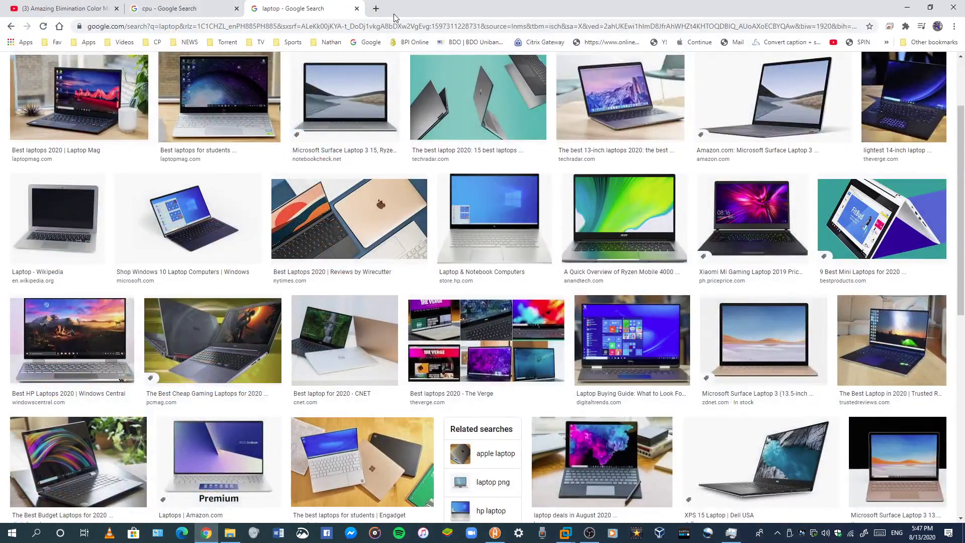
left_click(376, 8)
type("meey")
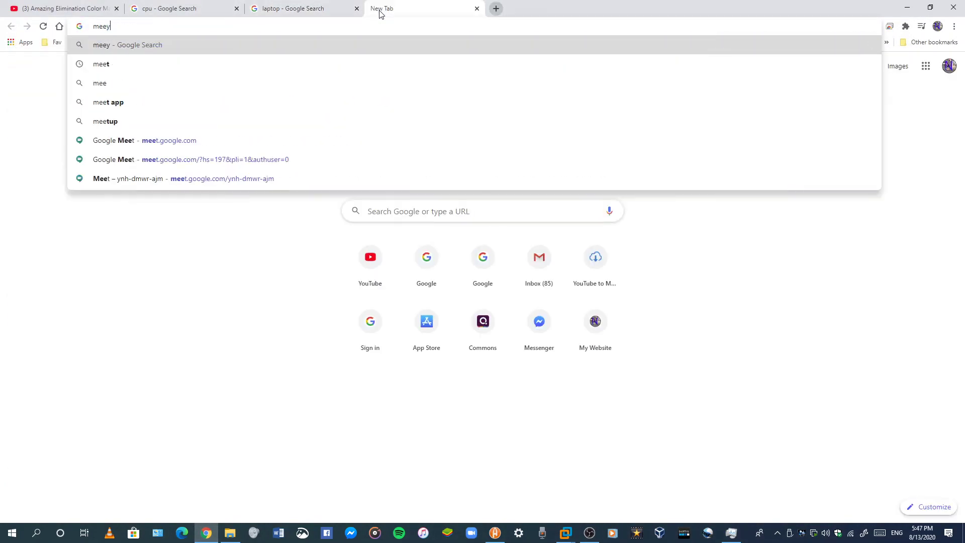
key("BackSpace")
key("BackSpace")
key("BackSpace")
key("BackSpace")
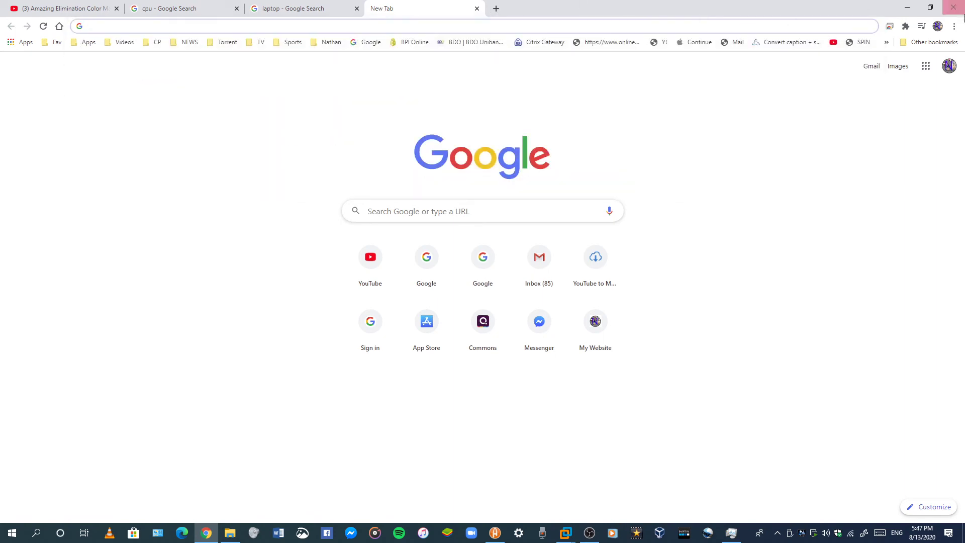
Step: Open Google Meet from the Google apps list on the new tab page
left_click(926, 66)
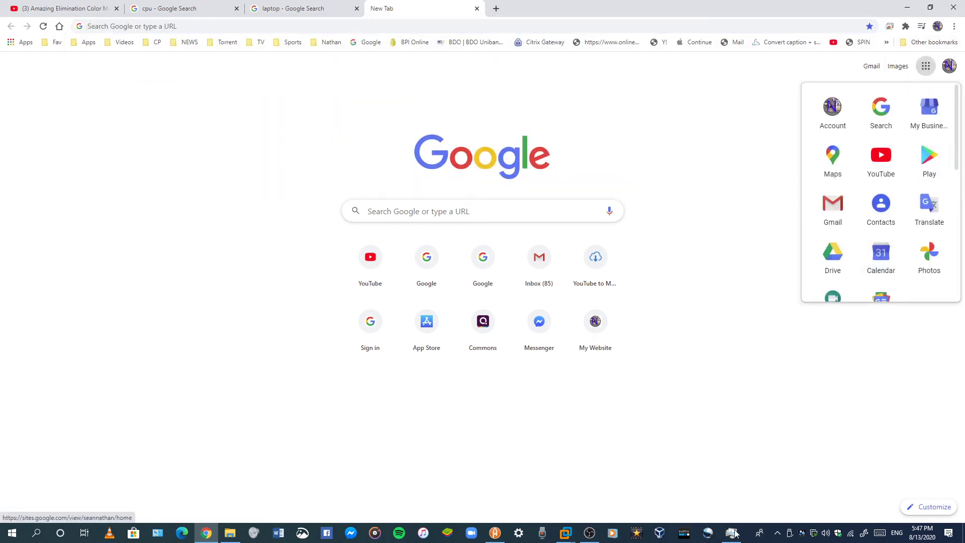
key("super")
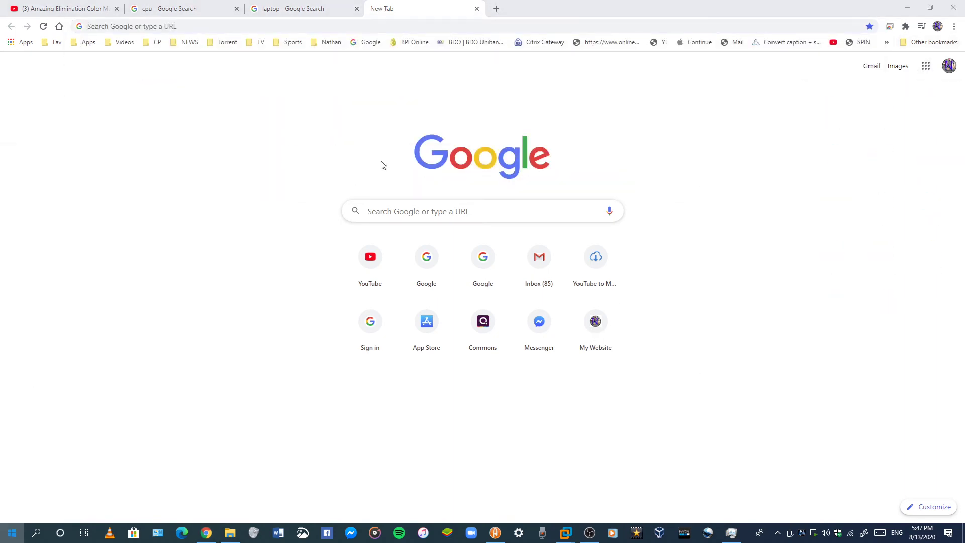
key("super")
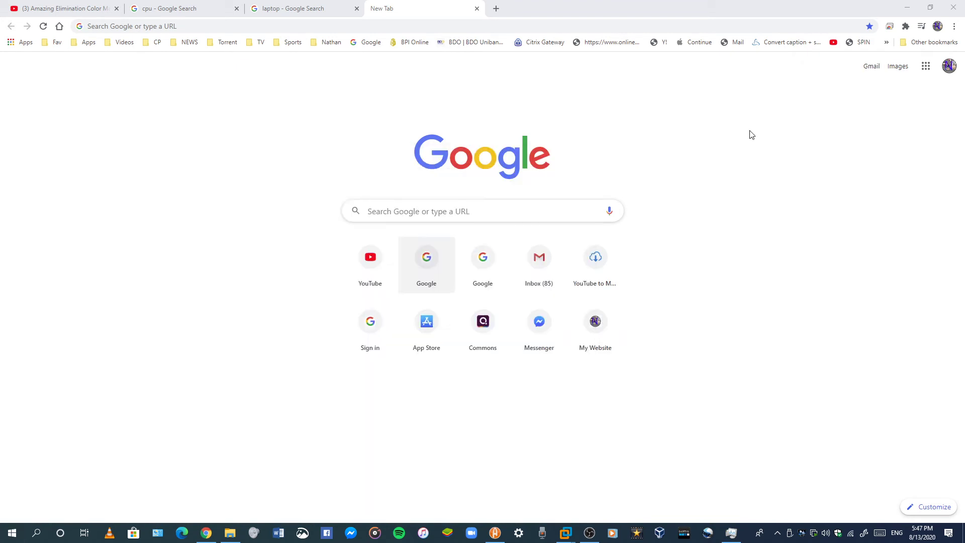
left_click(942, 67)
left_click(925, 66)
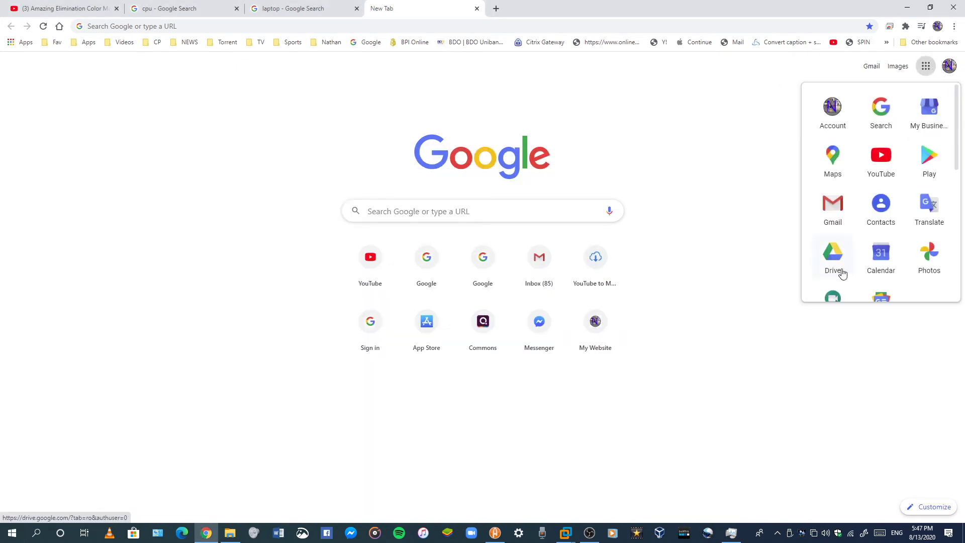
left_click(833, 295)
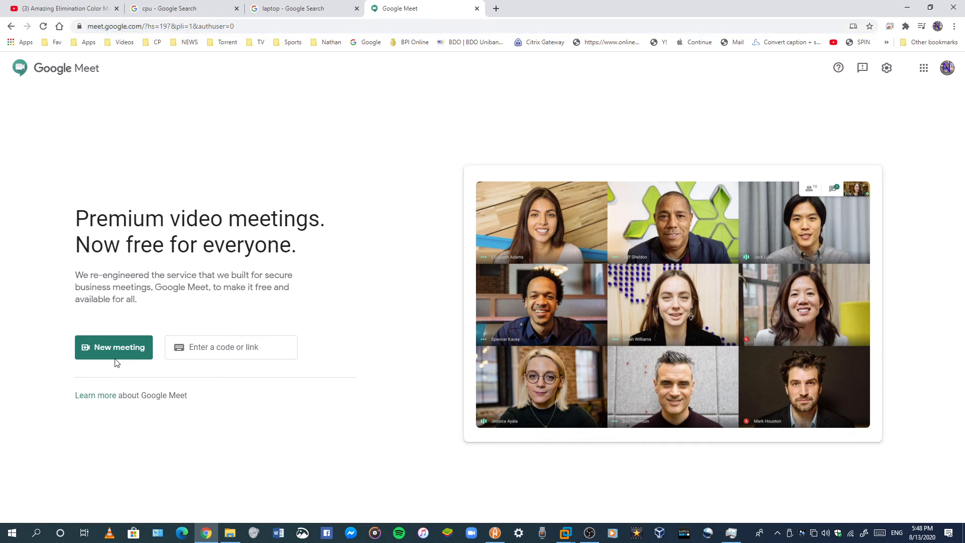
Step: Create a new Google Meet meeting link to share and copy it
left_click(115, 346)
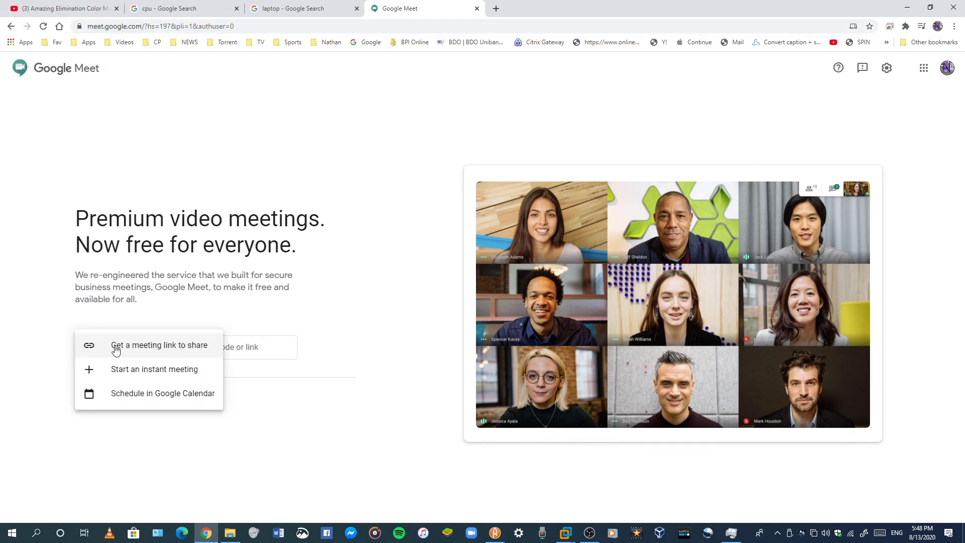
left_click(142, 345)
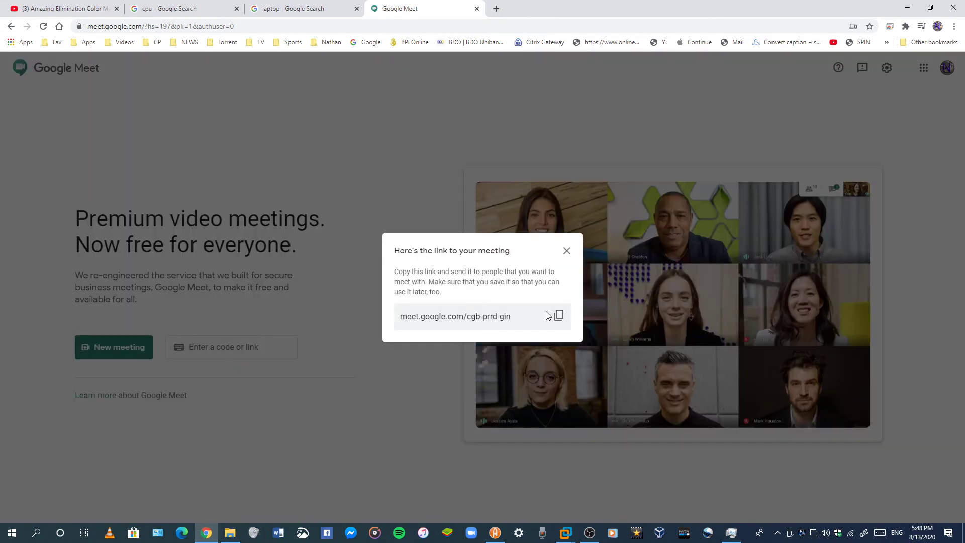
left_click(557, 315)
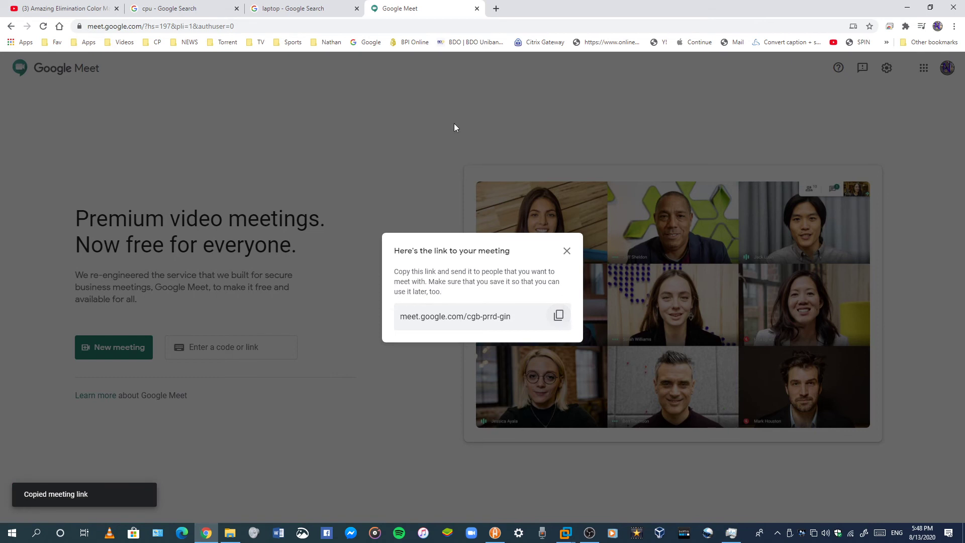
Step: Open messenger.com in a new tab and close the laptop and cpu Google Search tabs
left_click(496, 8)
left_click(357, 9)
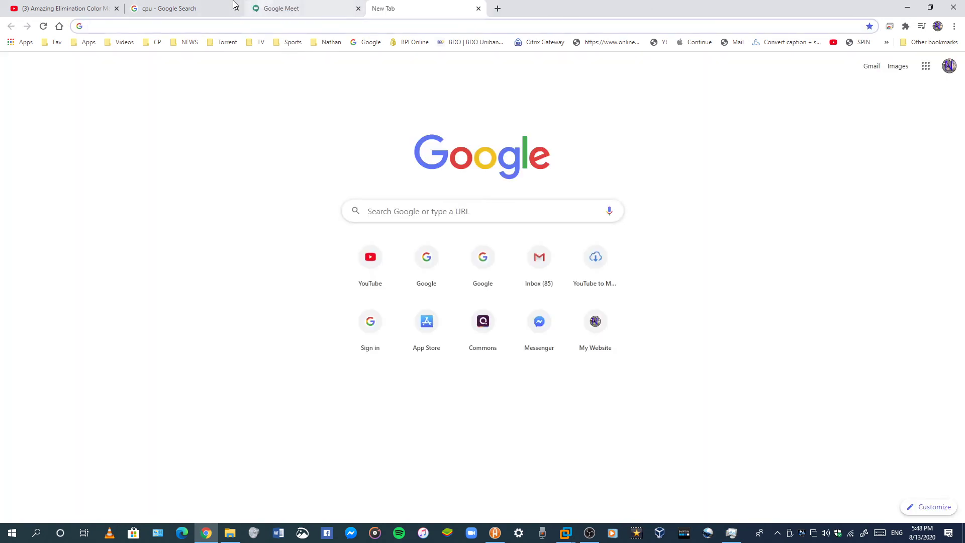
left_click(237, 8)
type("messenger.com")
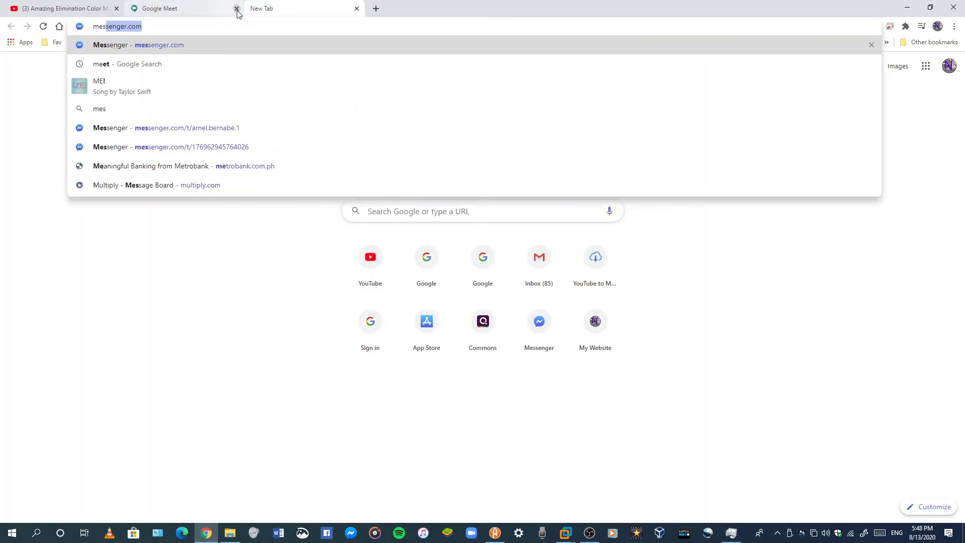
key("Return")
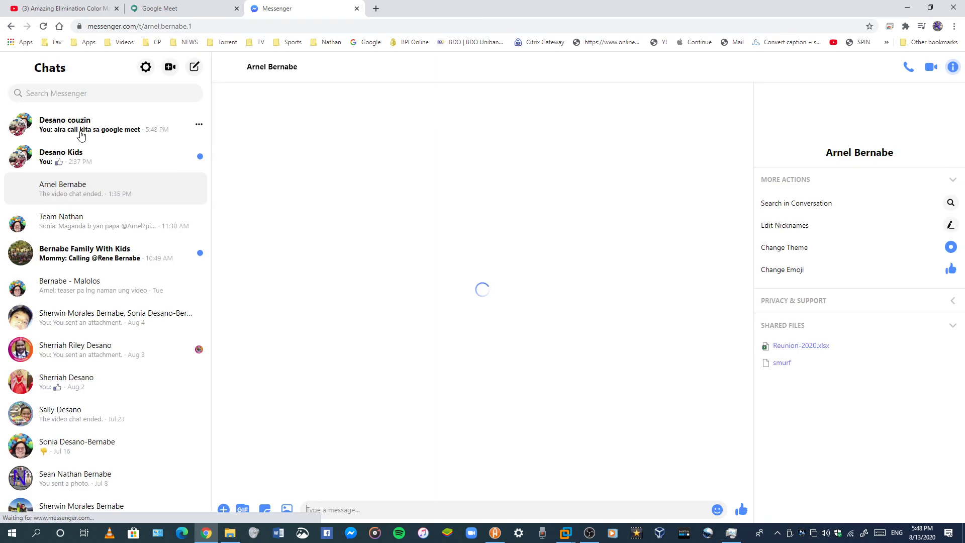
Step: Open the cousins' group chat in Messenger and send the copied Google Meet link as a message
left_click(81, 134)
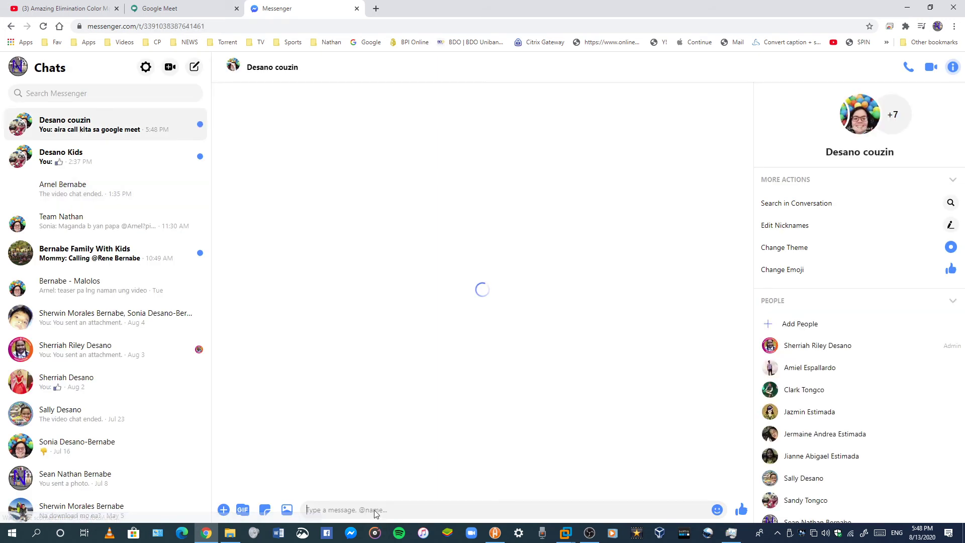
right_click(374, 509)
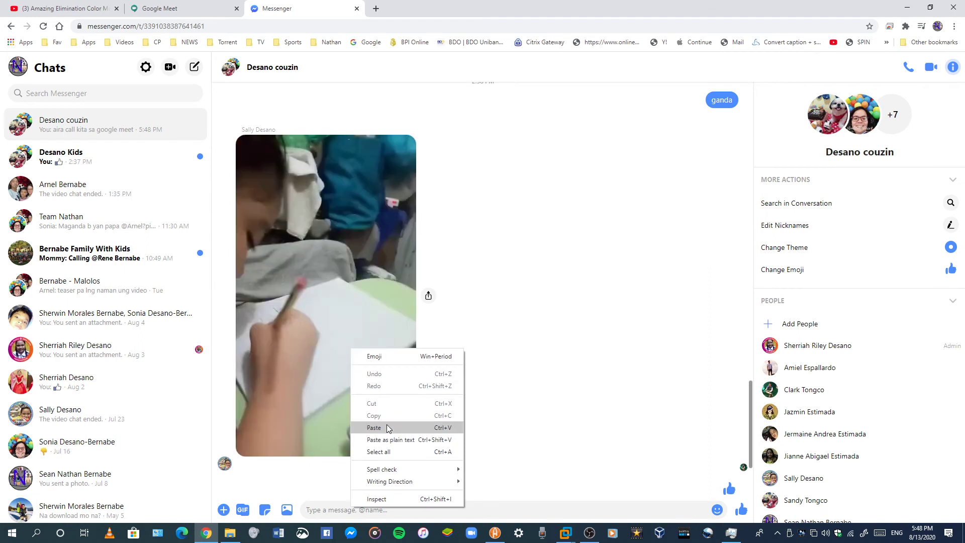
left_click(397, 429)
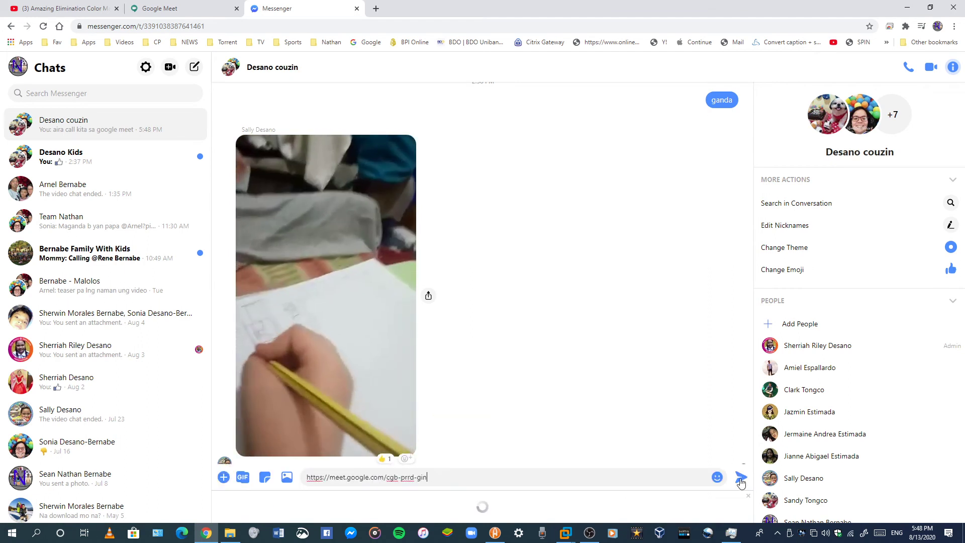
left_click(740, 479)
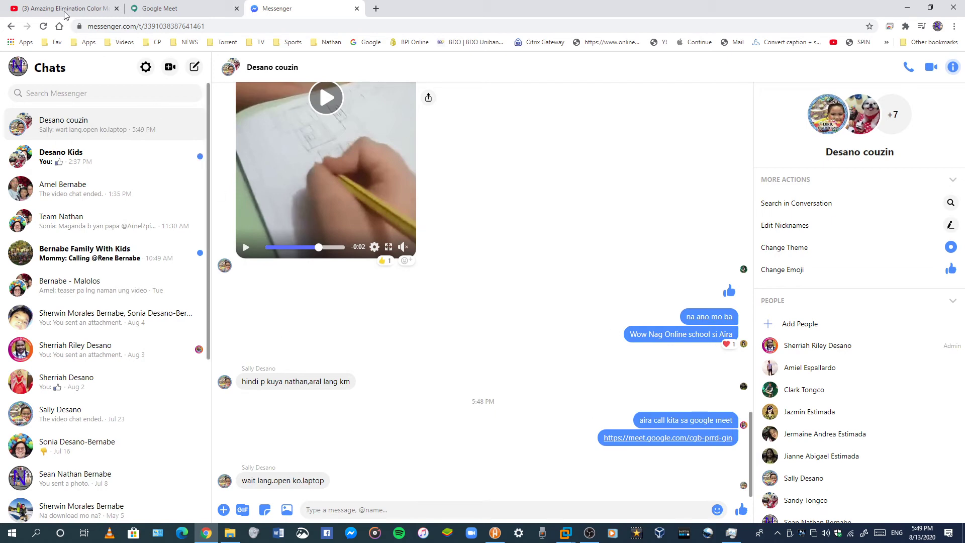
Step: Dismiss the meeting link dialog on the Google Meet page and return to the Messenger group chat
left_click(141, 5)
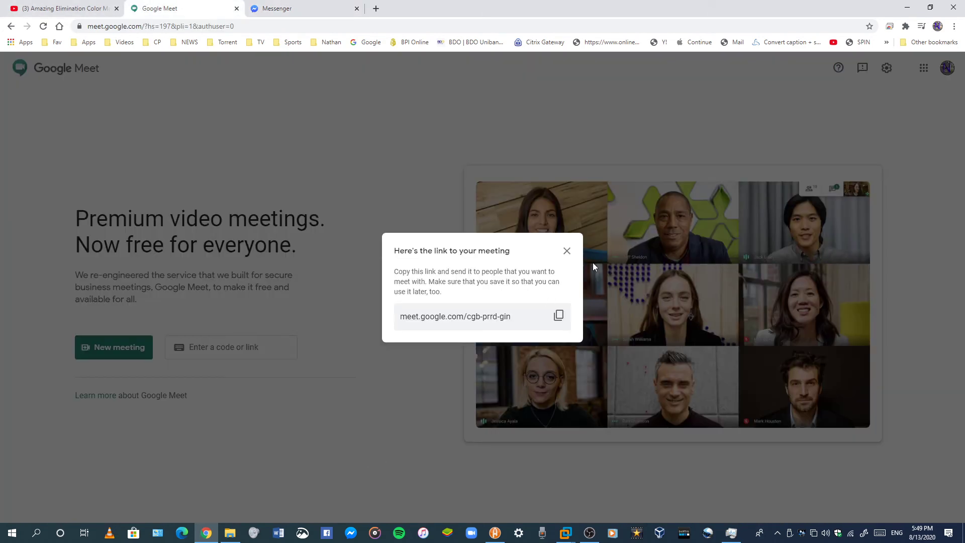
left_click(567, 250)
left_click(279, 8)
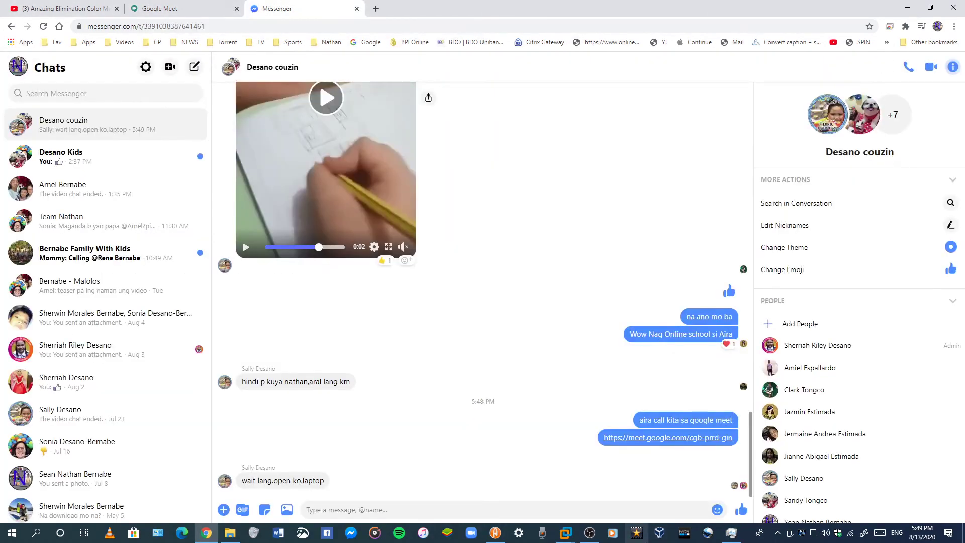
Step: Close the Windows Vienna virtual machine tab, and bring up the OBS recording window briefly before minimizing it
left_click(566, 533)
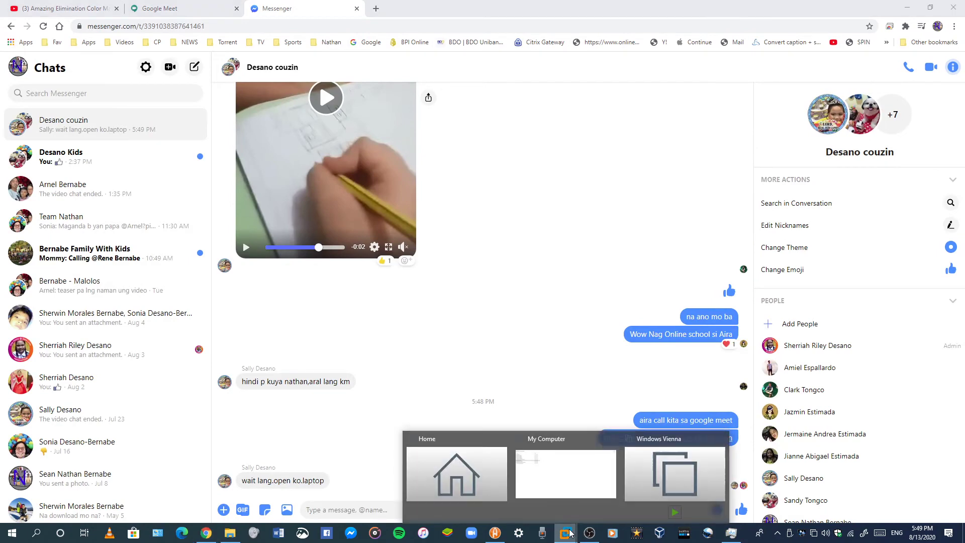
left_click(722, 438)
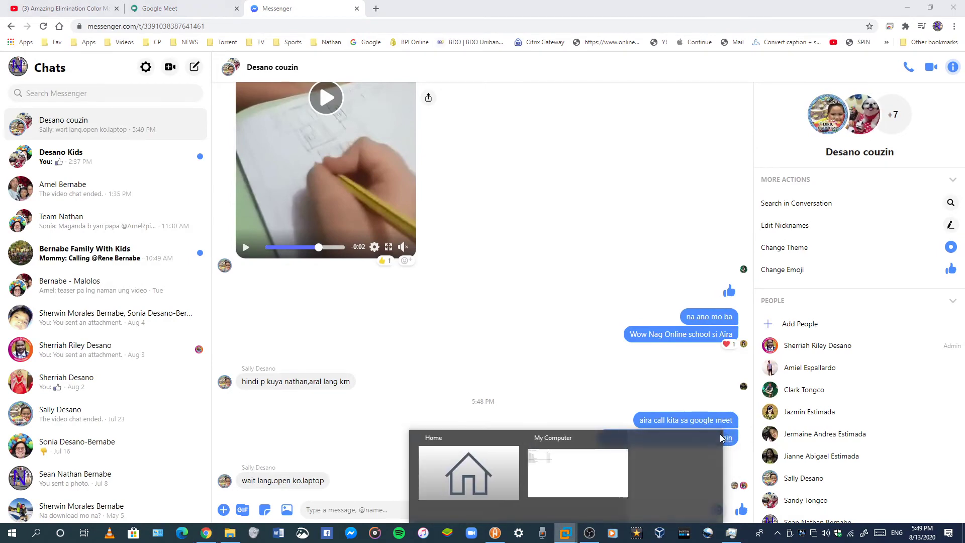
left_click(585, 536)
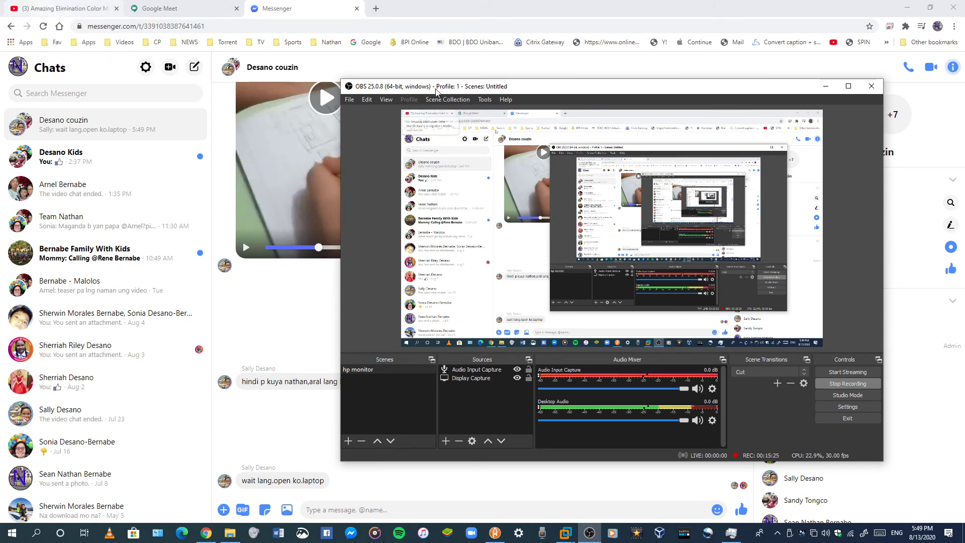
left_click(825, 86)
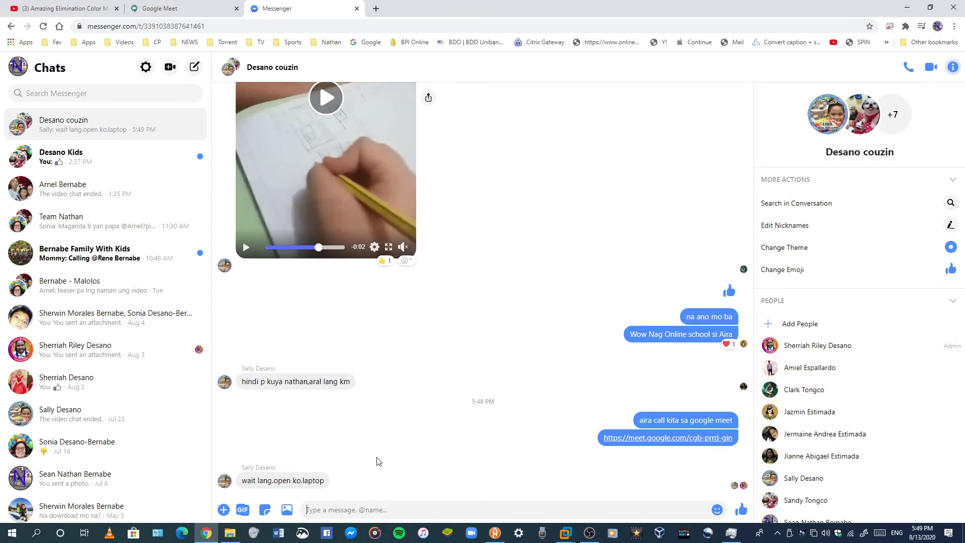
Step: Send the message "patigin" to the group chat
type("lo")
key("BackSpace")
key("BackSpace")
type("pa")
key("Return")
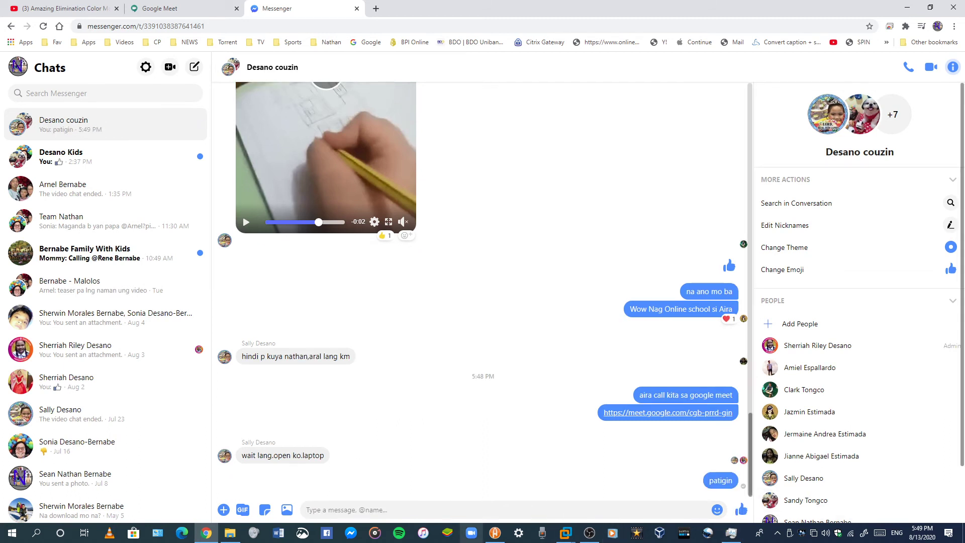
Step: View who reacted to the sent message about online school, close the list and check the Google Meet page
mouse_move(627, 313)
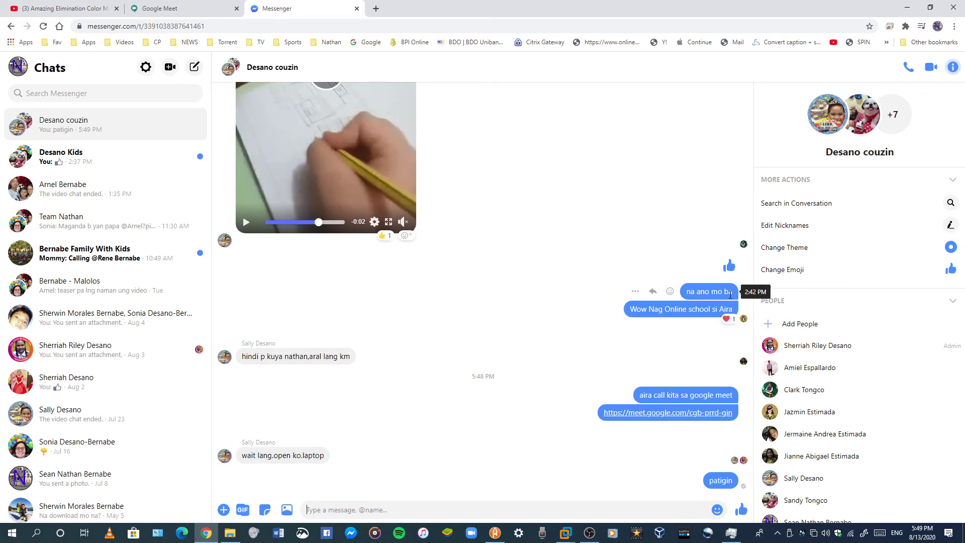
left_click(727, 318)
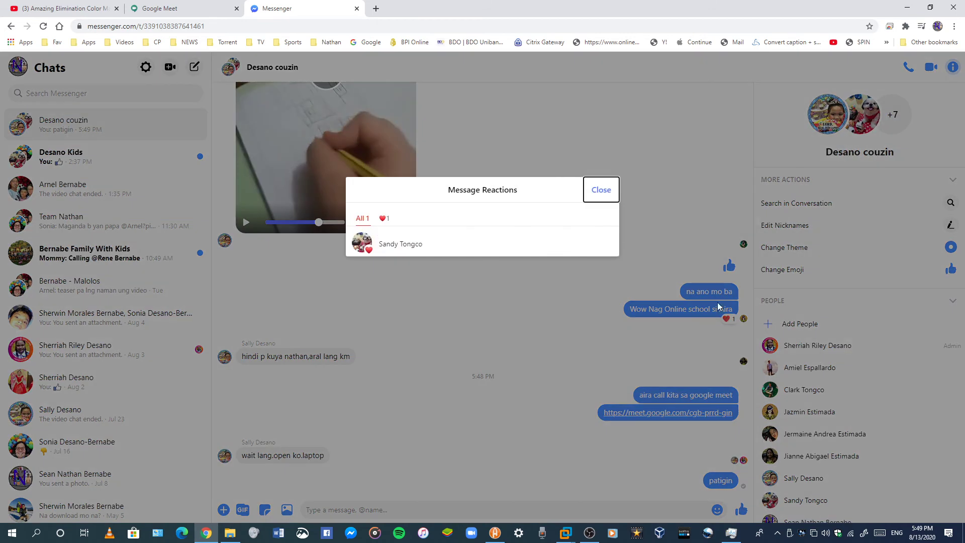
left_click(598, 190)
left_click(184, 8)
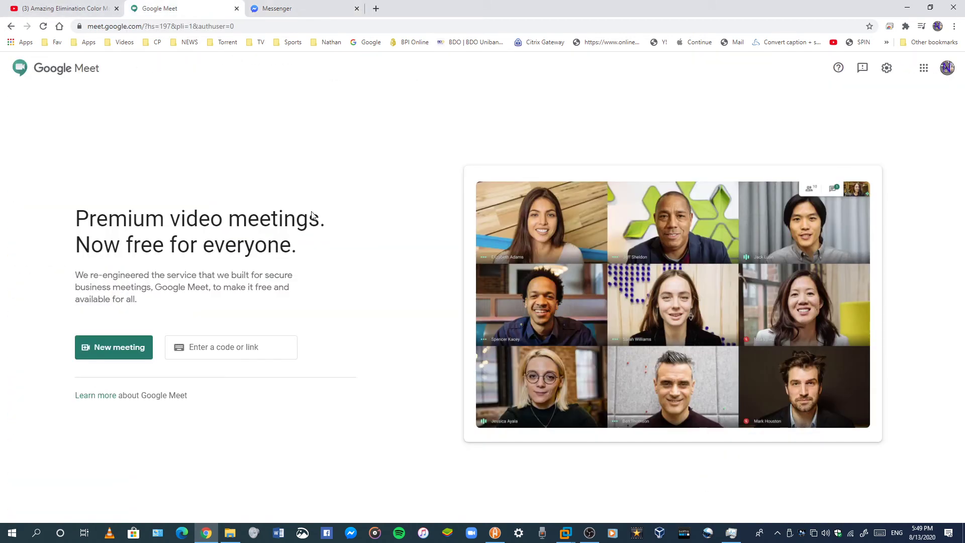
left_click(278, 8)
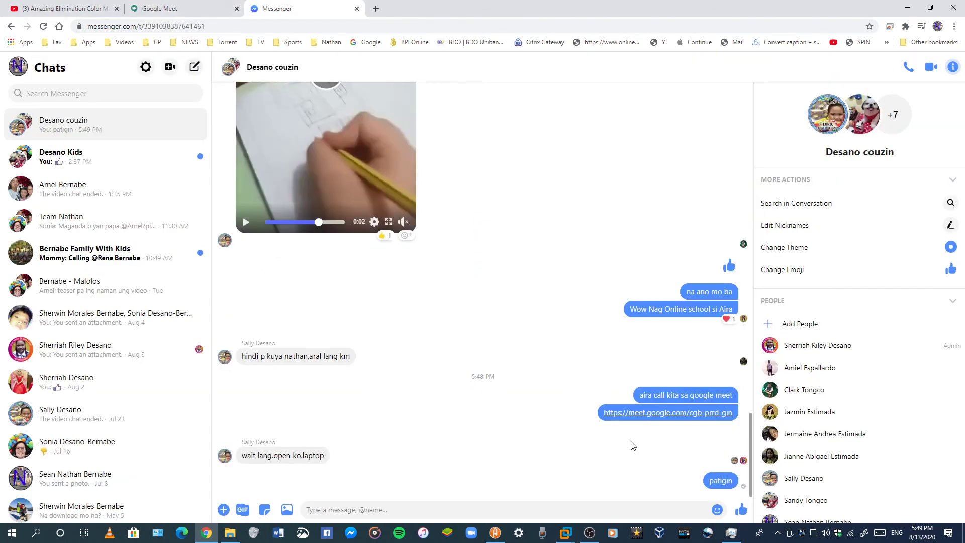
left_click(638, 415)
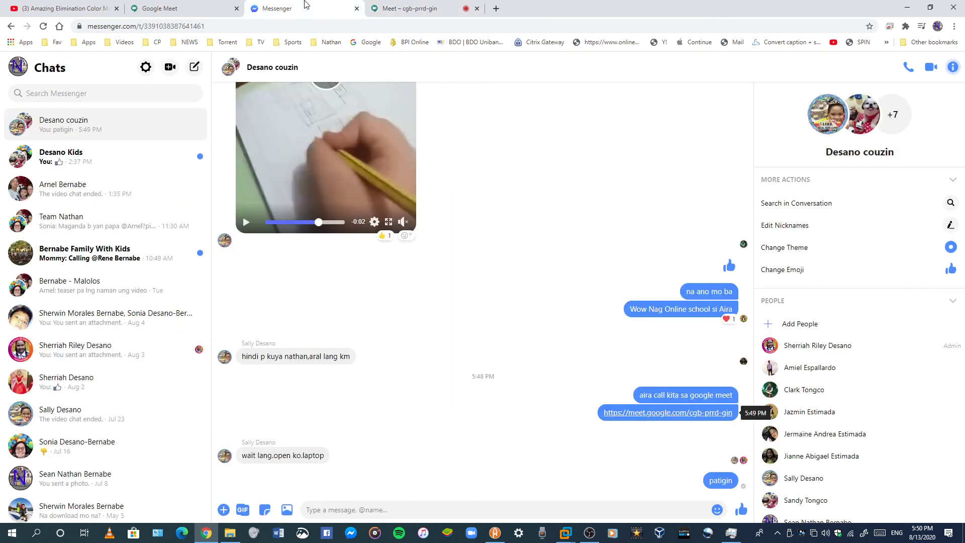
left_click(302, 8)
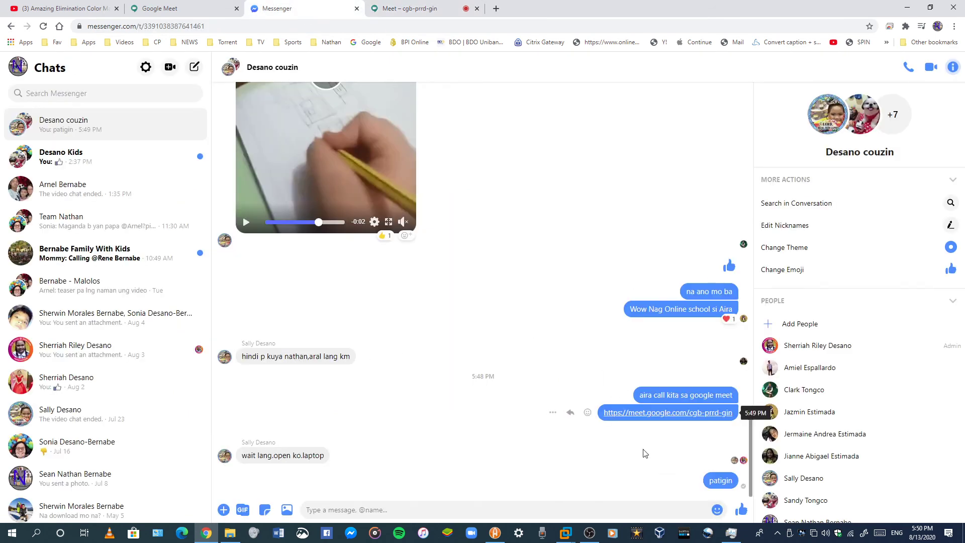
left_click(402, 9)
left_click(696, 301)
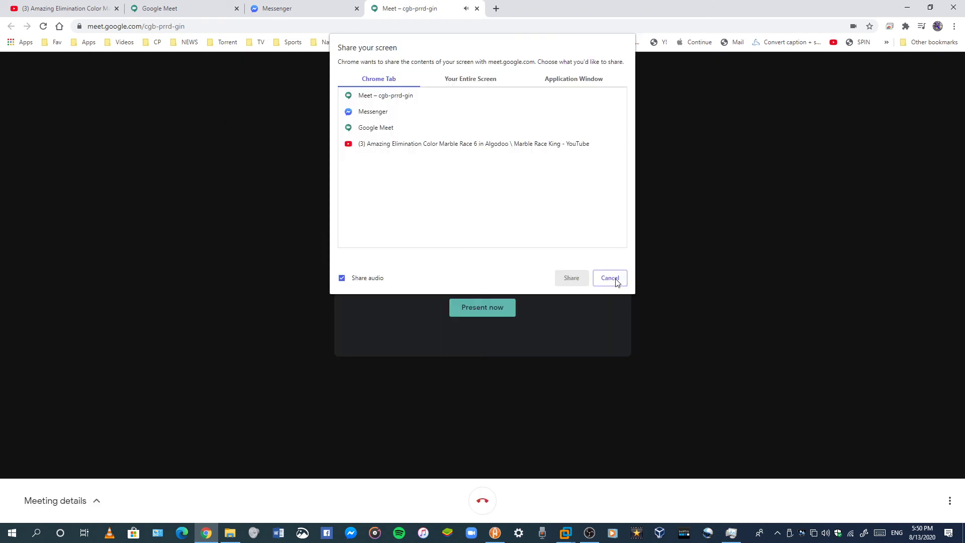
left_click(610, 277)
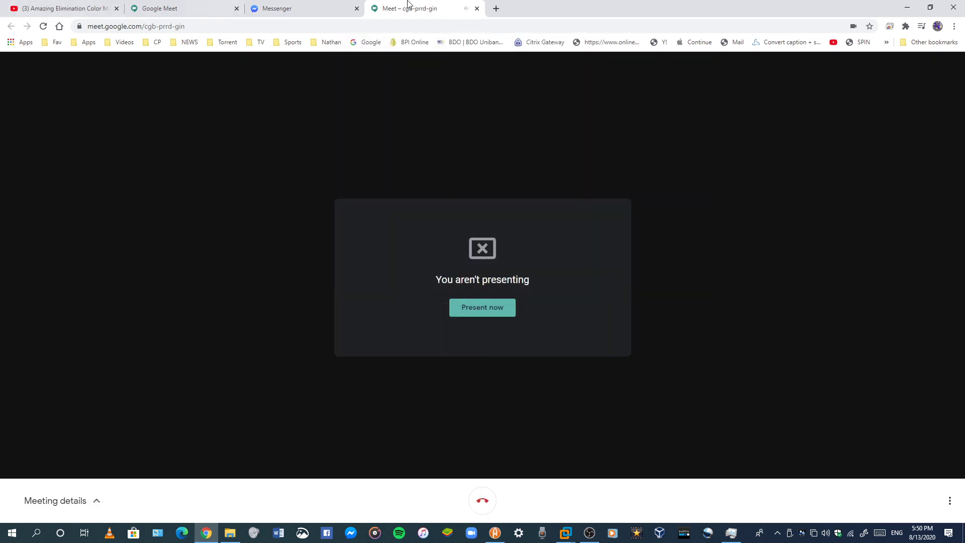
left_click(280, 6)
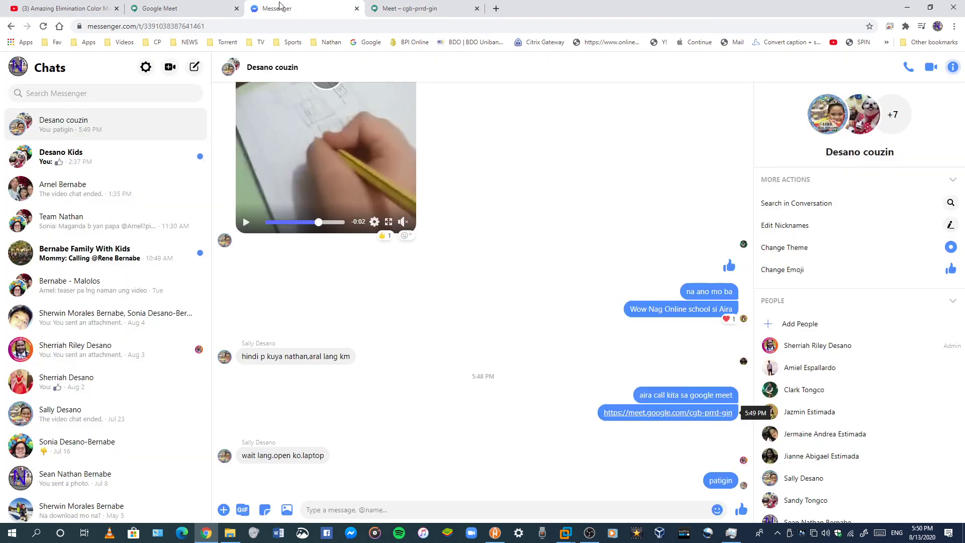
left_click(385, 4)
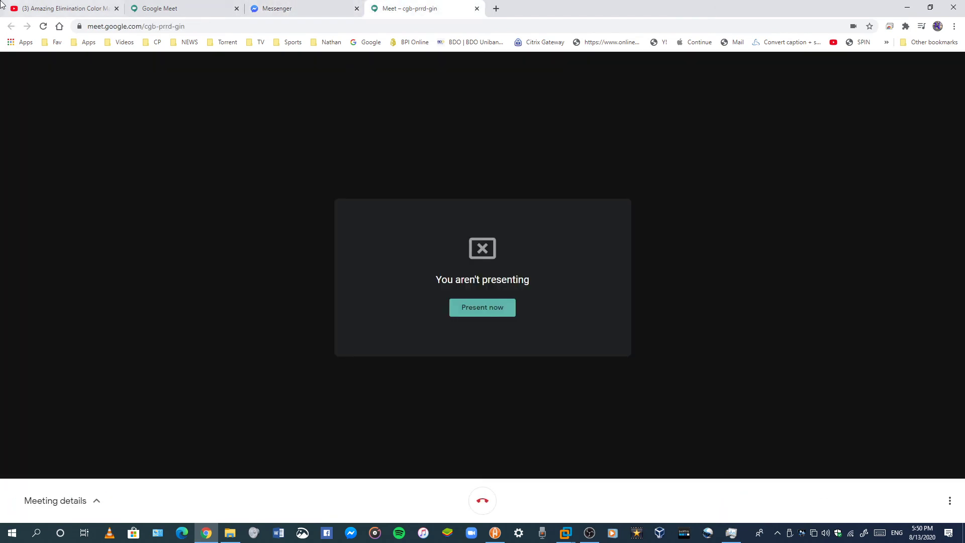
left_click(476, 9)
Step: Open the shared meeting link from the group chat and join the Google Meet meeting with camera and microphone
left_click(668, 408)
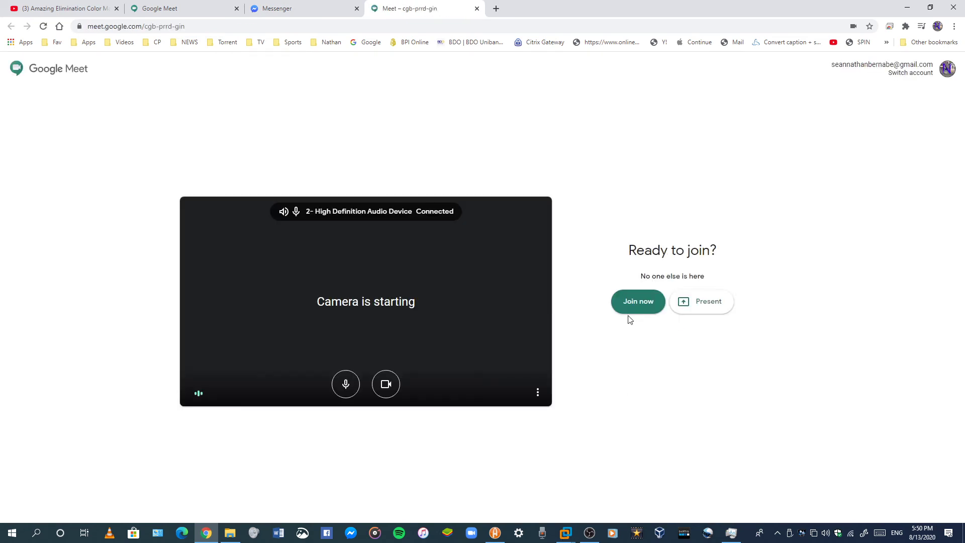
left_click(277, 8)
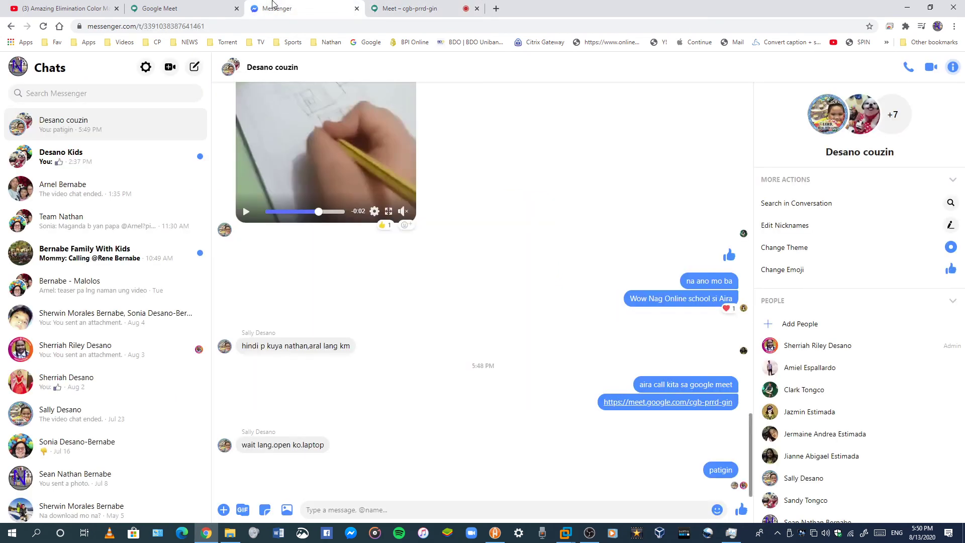
key("ctrl+Tab")
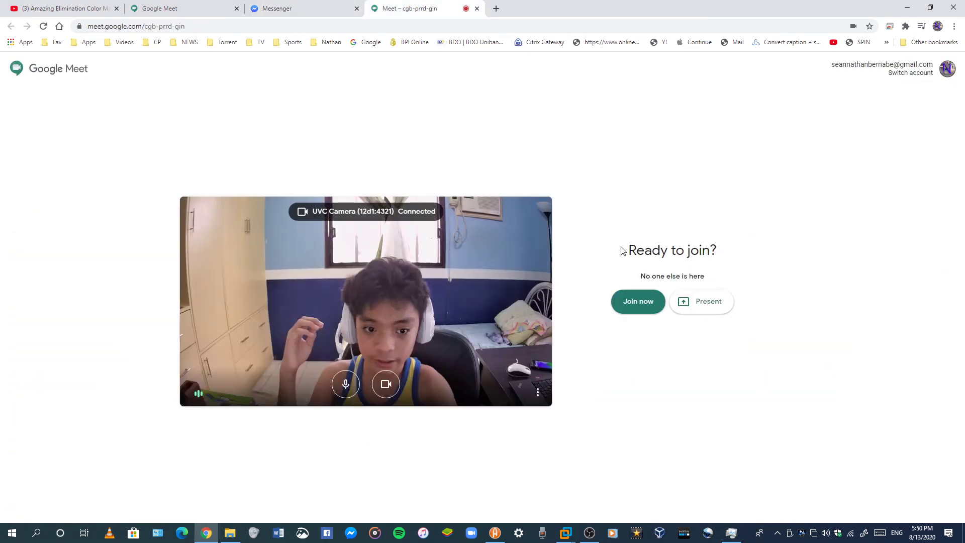
left_click(641, 299)
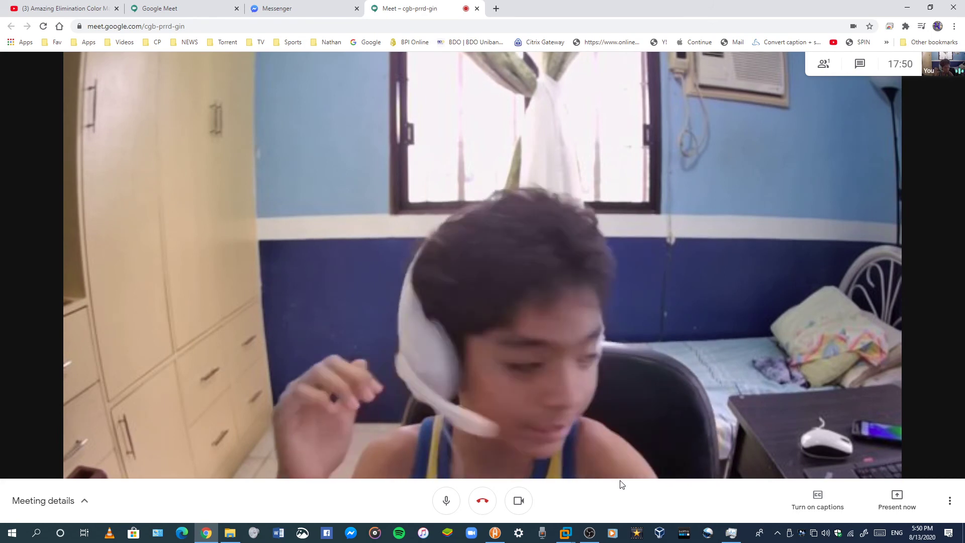
Step: Answer the incoming group video chat in Messenger and leave the call
left_click(364, 8)
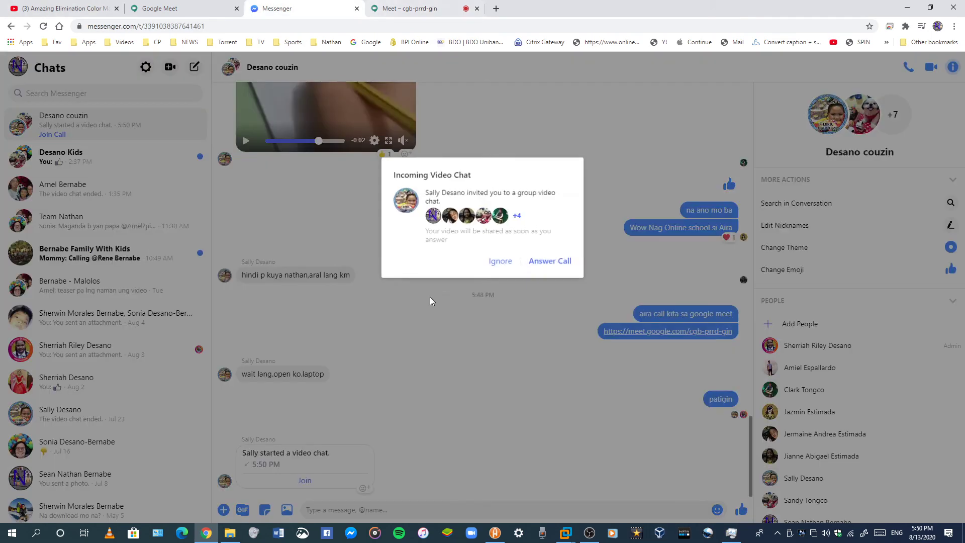
left_click(539, 262)
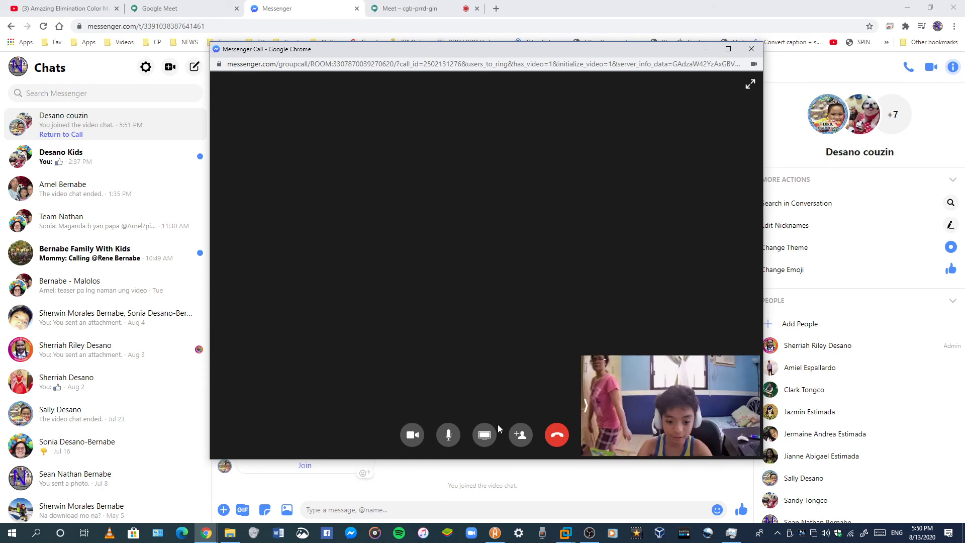
left_click(557, 435)
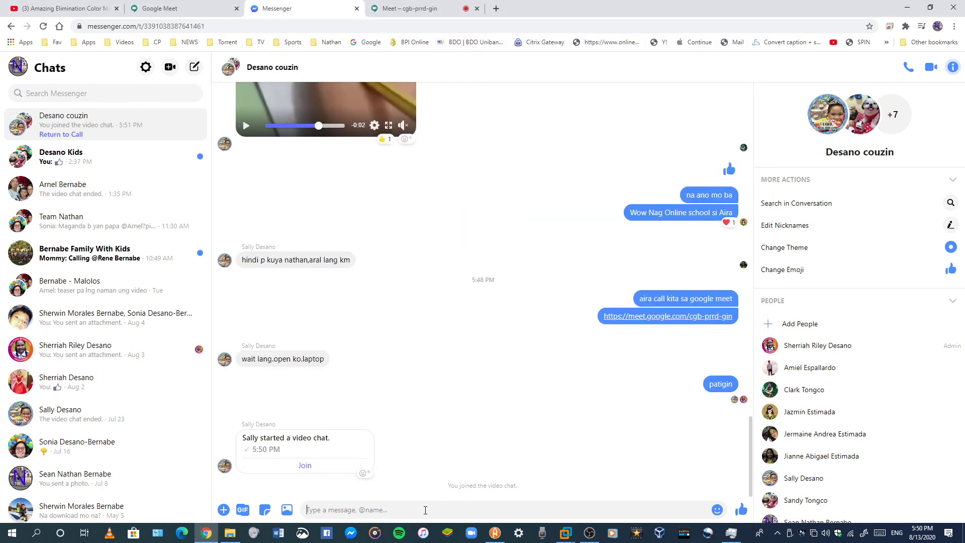
Step: Send the message "call at the google meet" to the group chat
left_click(425, 510)
type("call at the google meet")
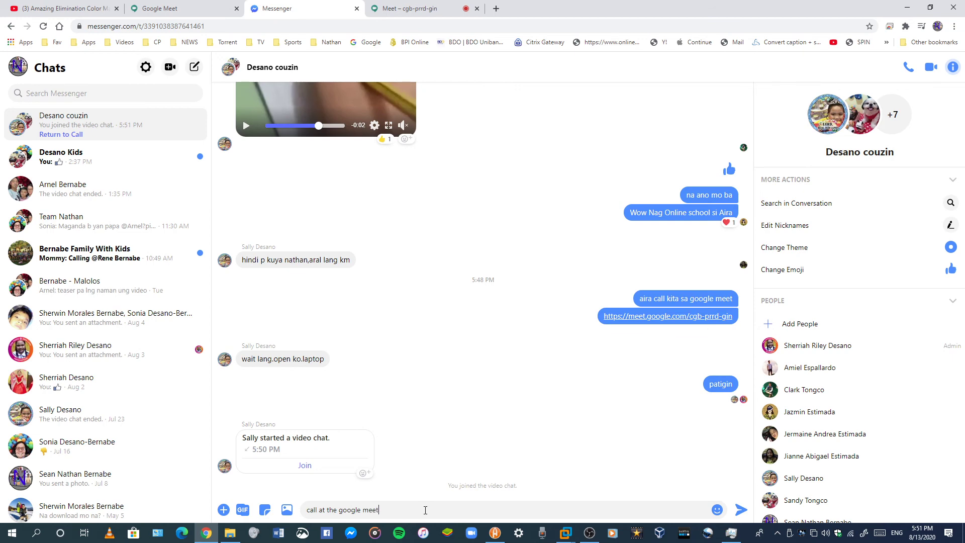
key("Return")
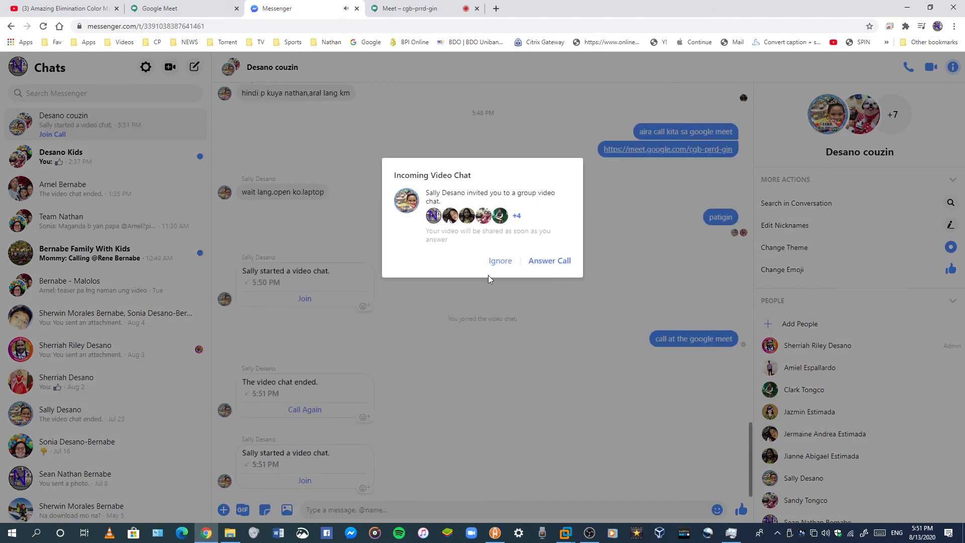
Step: Ignore the new incoming group video chat and send the message "Google meet" to the group
left_click(500, 260)
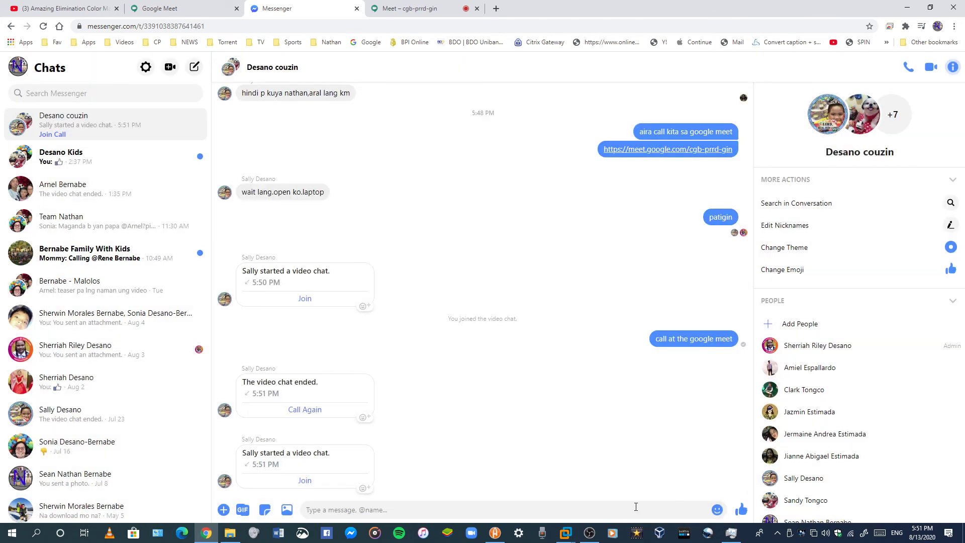
type("Google meet")
key("Return")
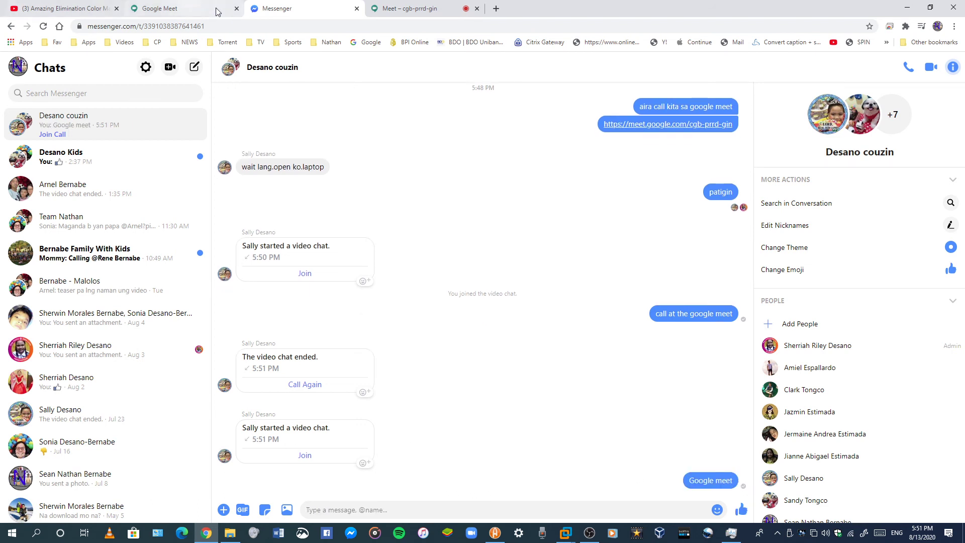
Step: Check the Google Meet call and the Messenger group chat for anyone joining the meeting
left_click(391, 4)
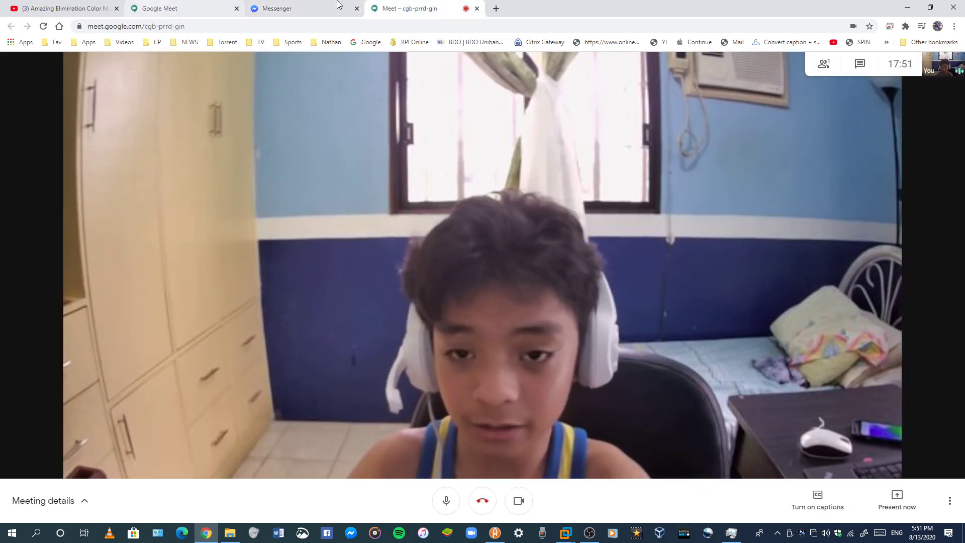
left_click(302, 8)
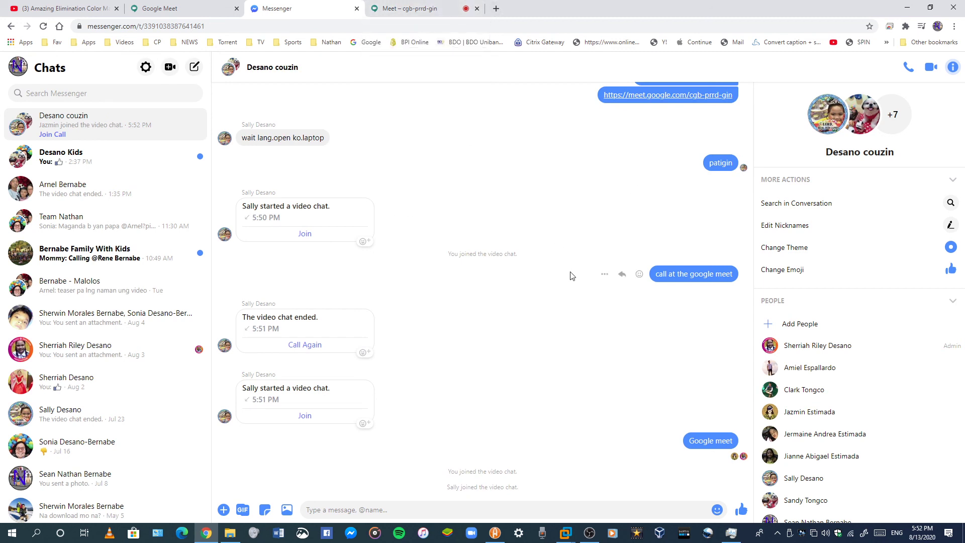
left_click(409, 8)
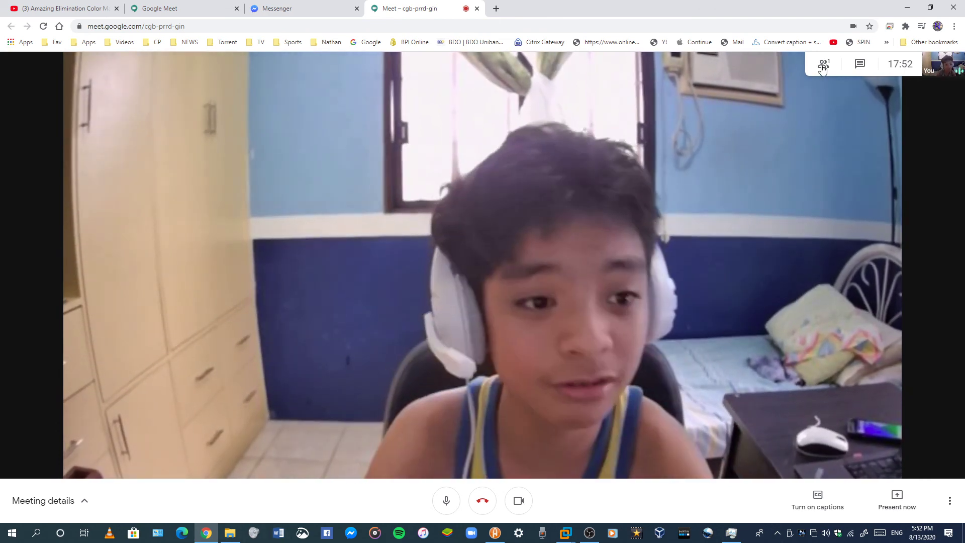
Step: Check the meeting's participant list and chat for anyone who has joined, and close the meeting details
left_click(822, 69)
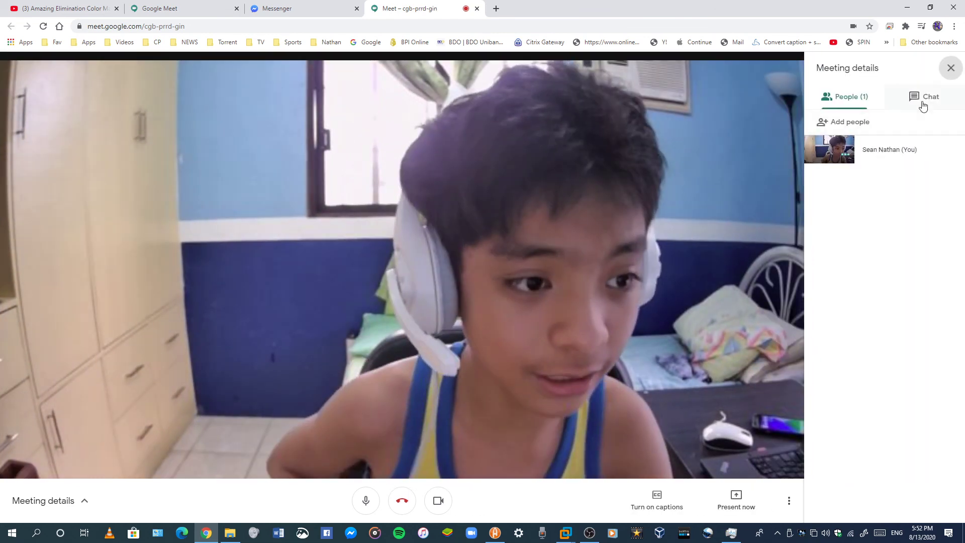
left_click(923, 101)
left_click(857, 100)
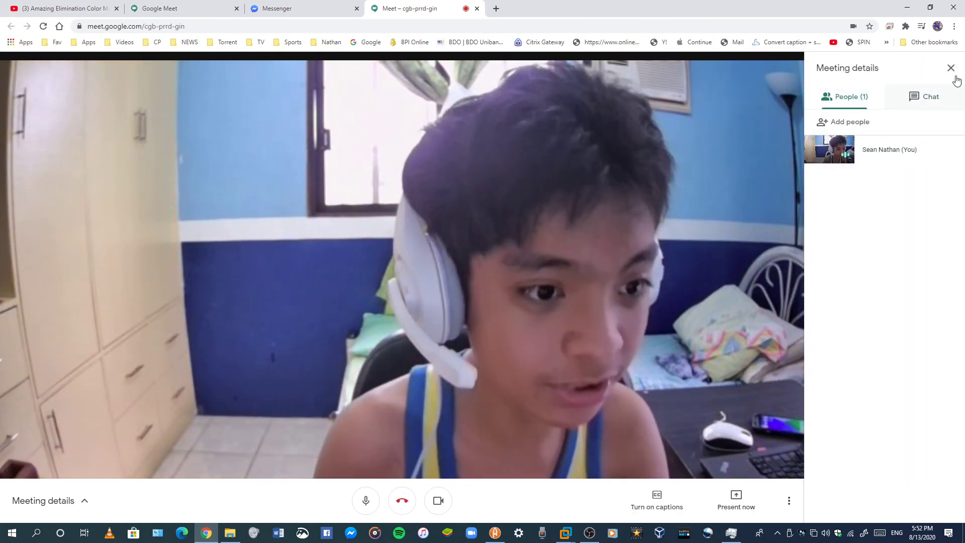
left_click(954, 76)
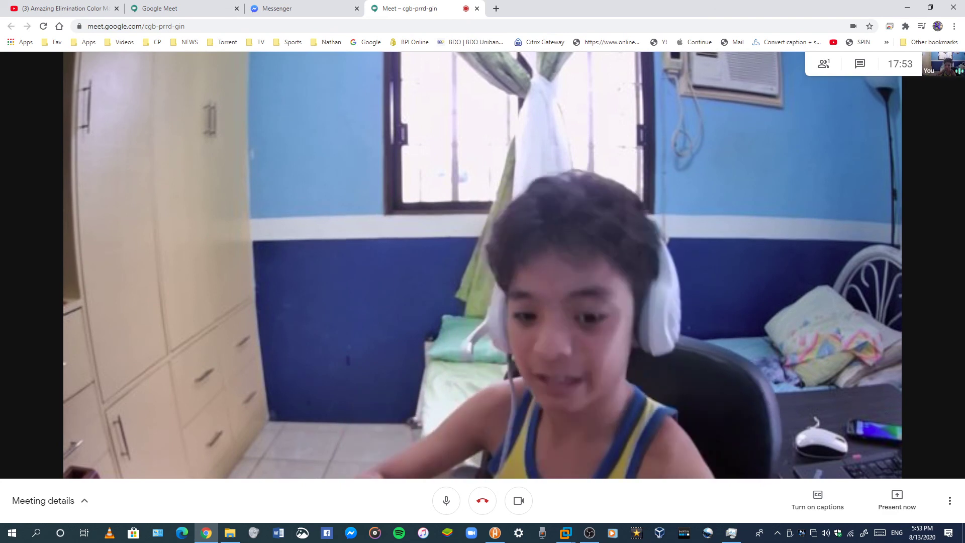
Step: Leave the Google Meet call and rejoin the same meeting
left_click(483, 499)
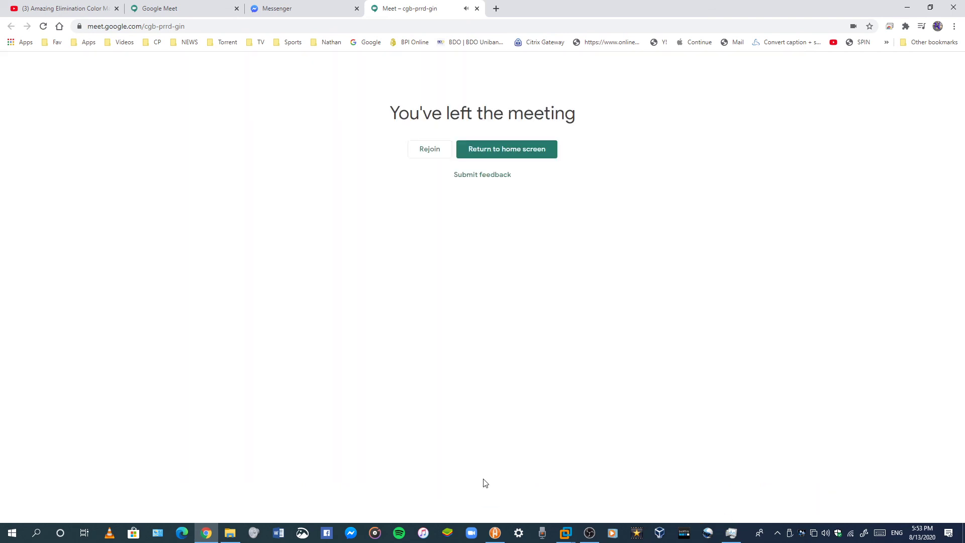
left_click(436, 149)
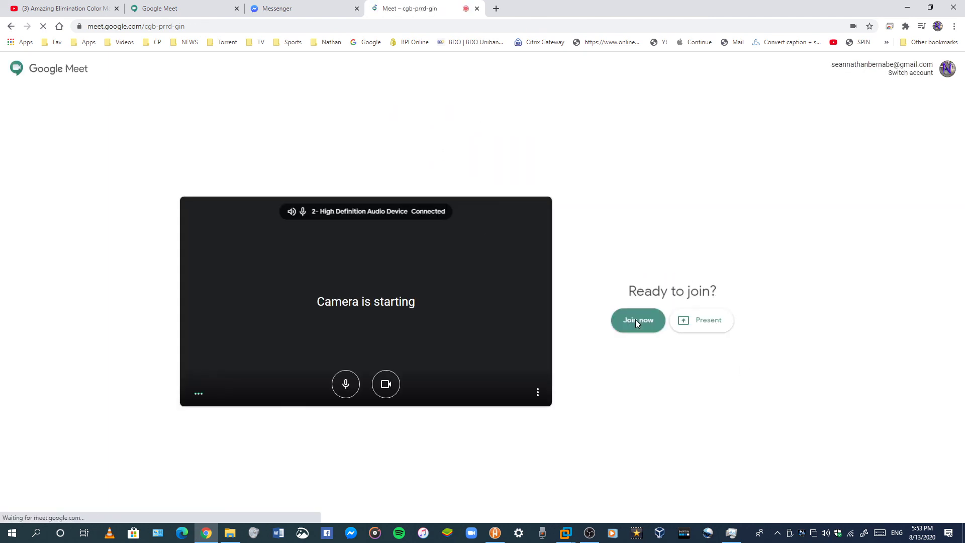
left_click(636, 300)
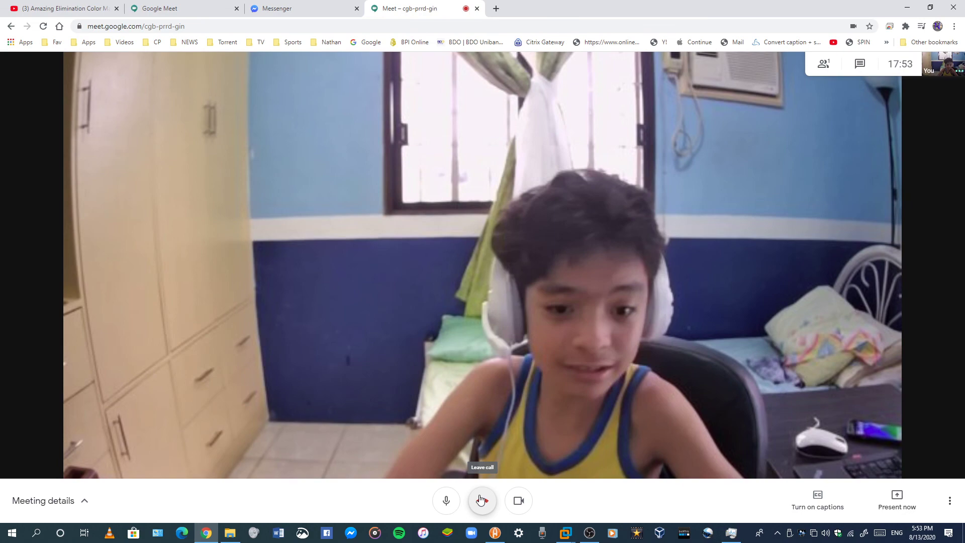
Step: Switch to the OBS window
key("alt+Tab")
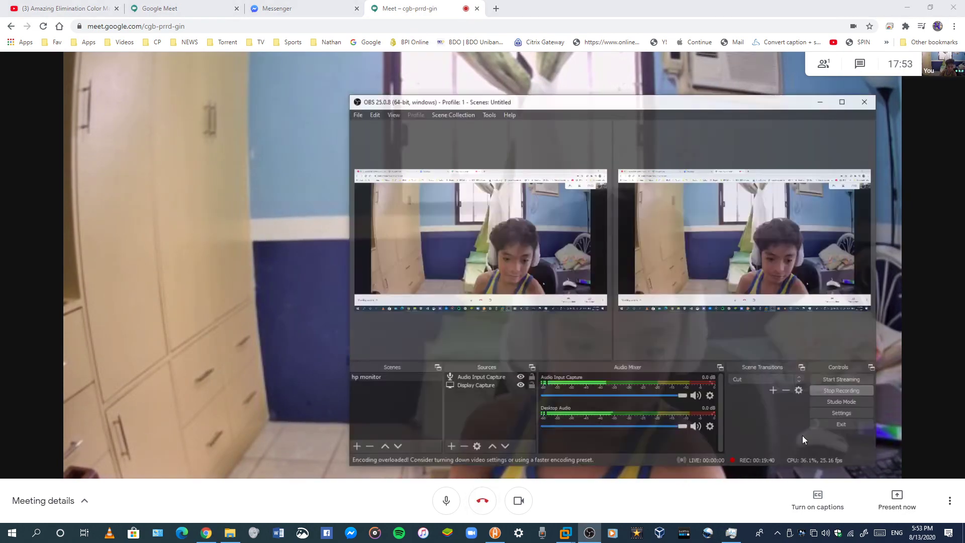